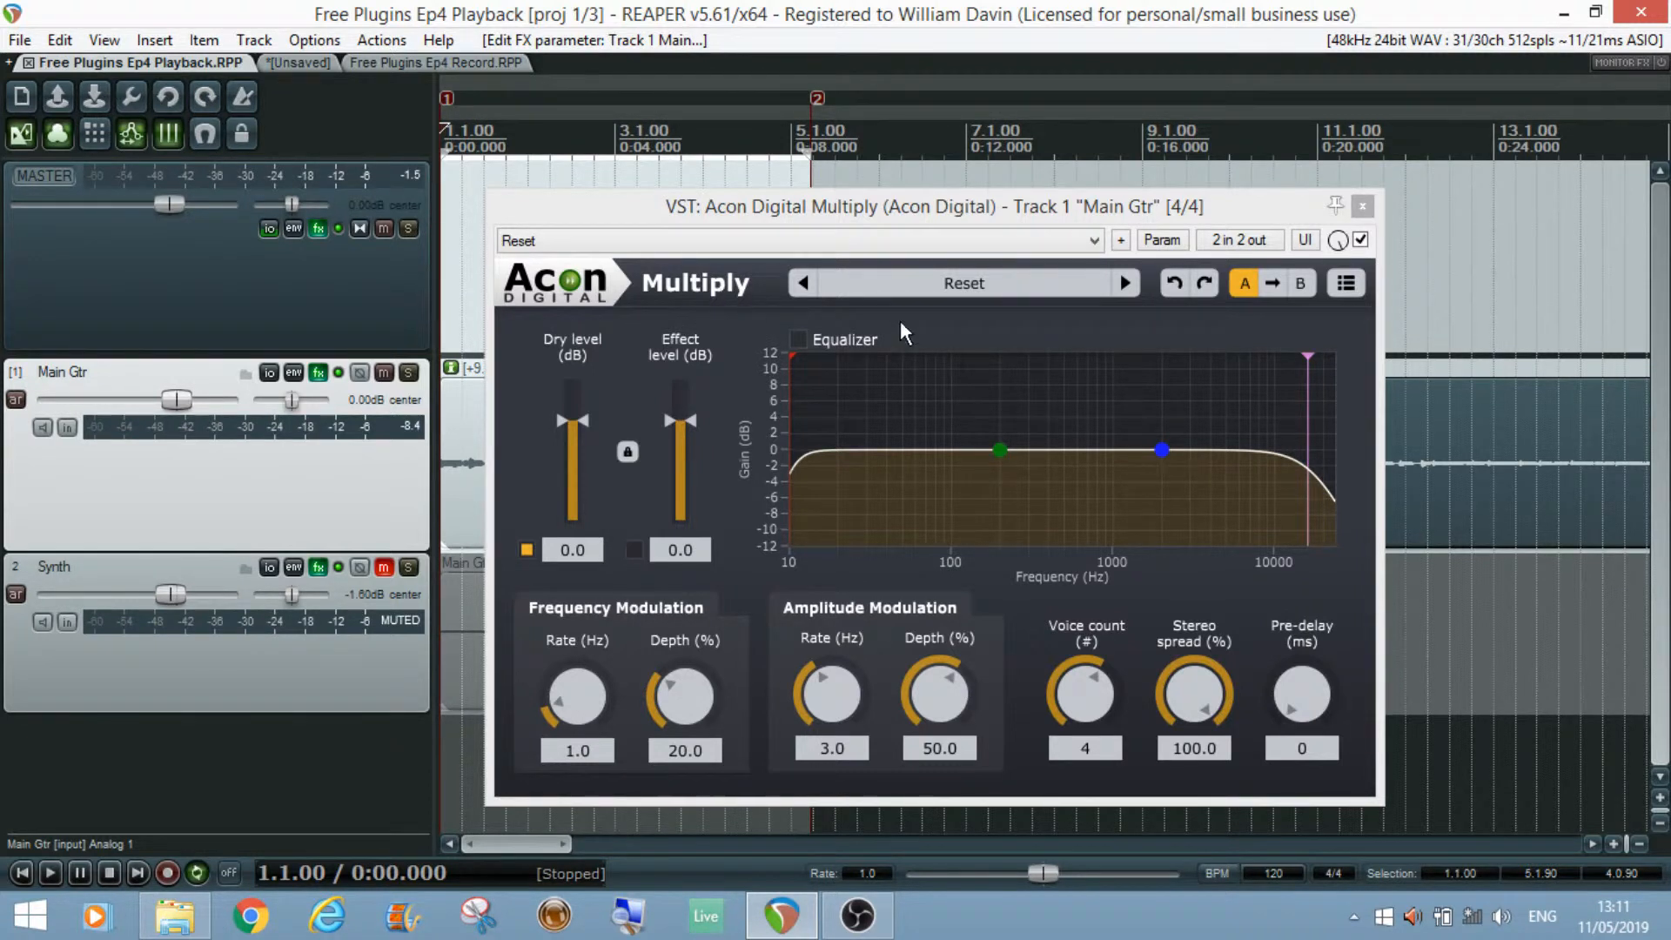
Step: Open the Multiply preset list to browse the factory presets, then close it
click(972, 287)
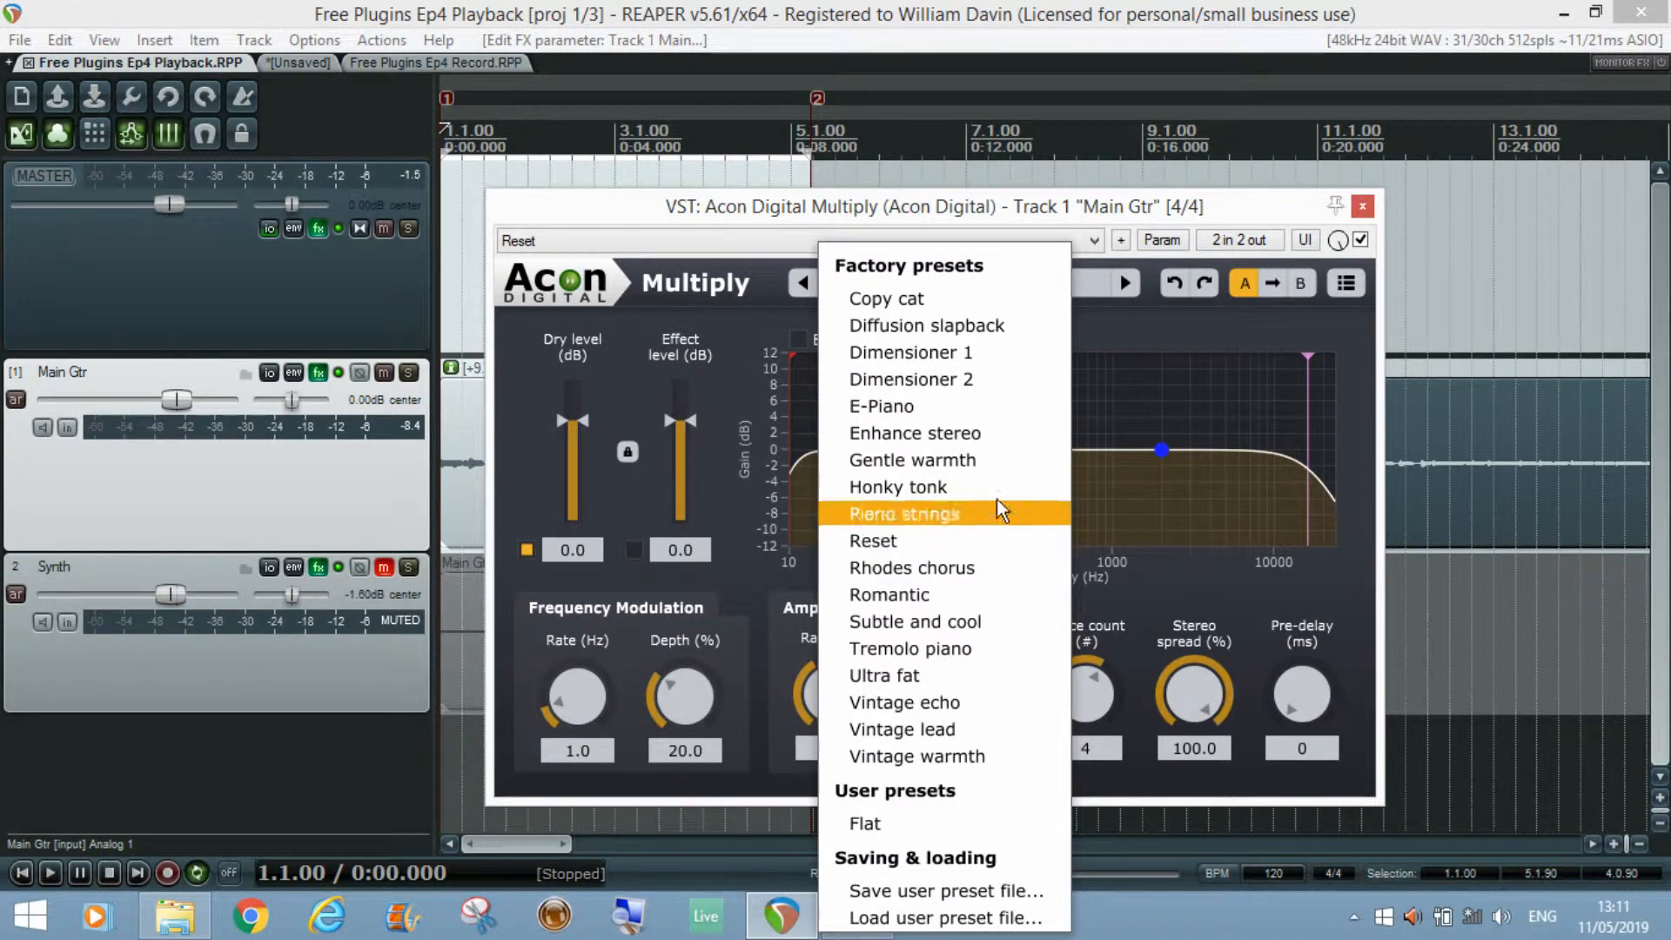
click(1169, 346)
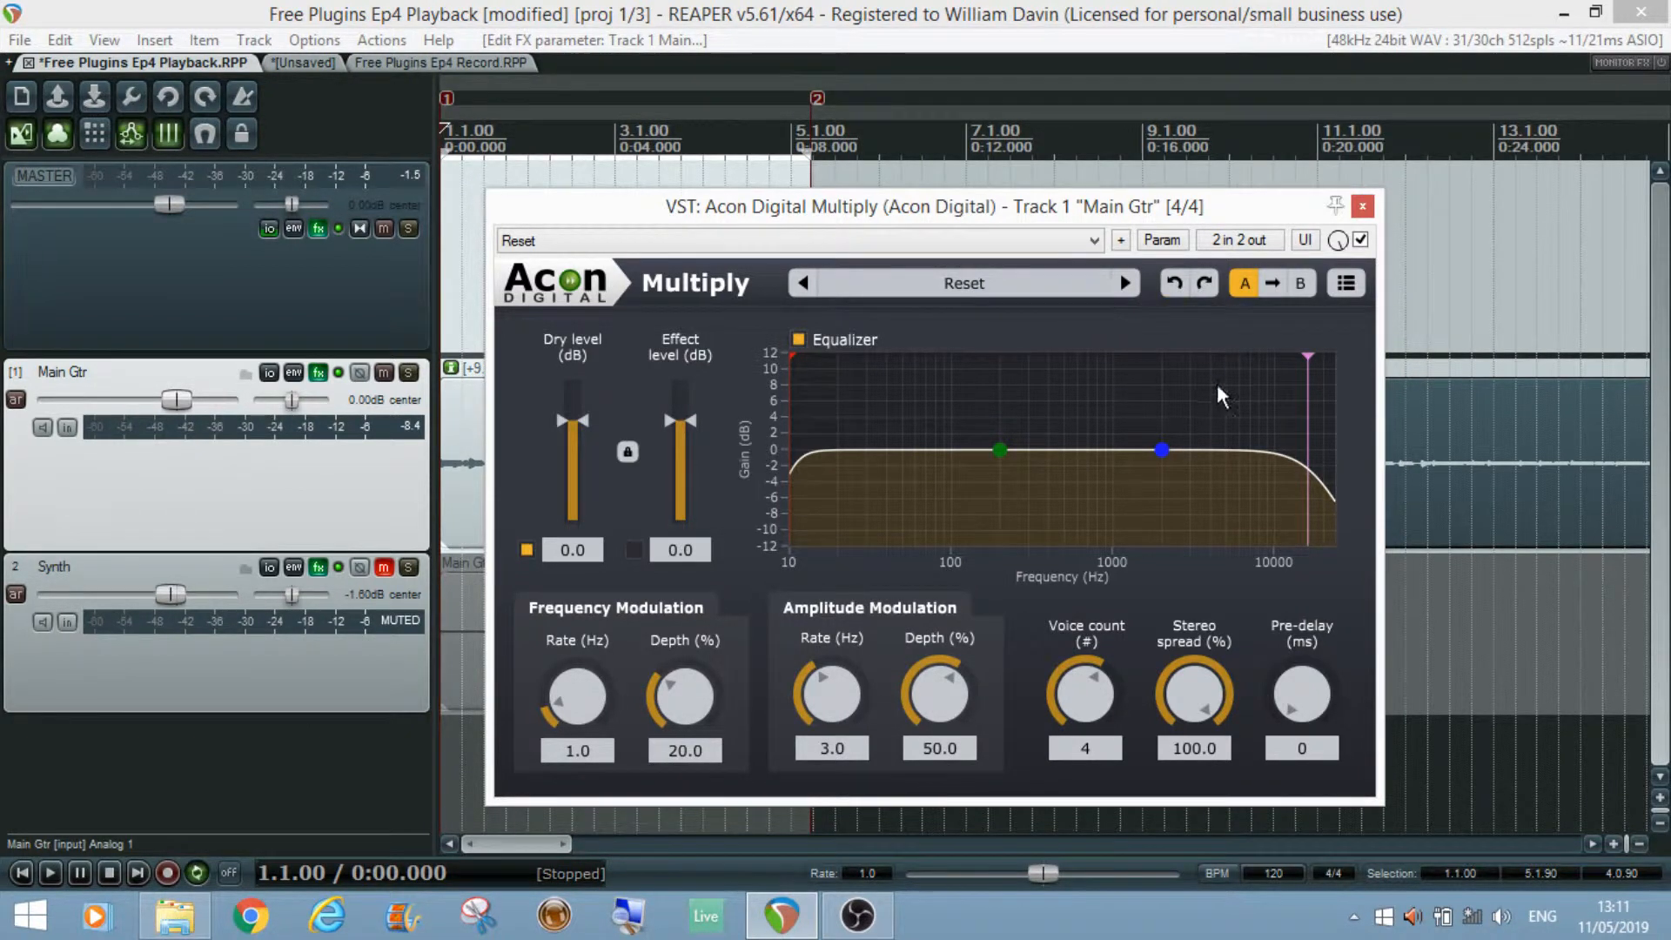
Step: Try lowering the low-mid equalizer band and undo the change
drag(1000, 450, 1006, 502)
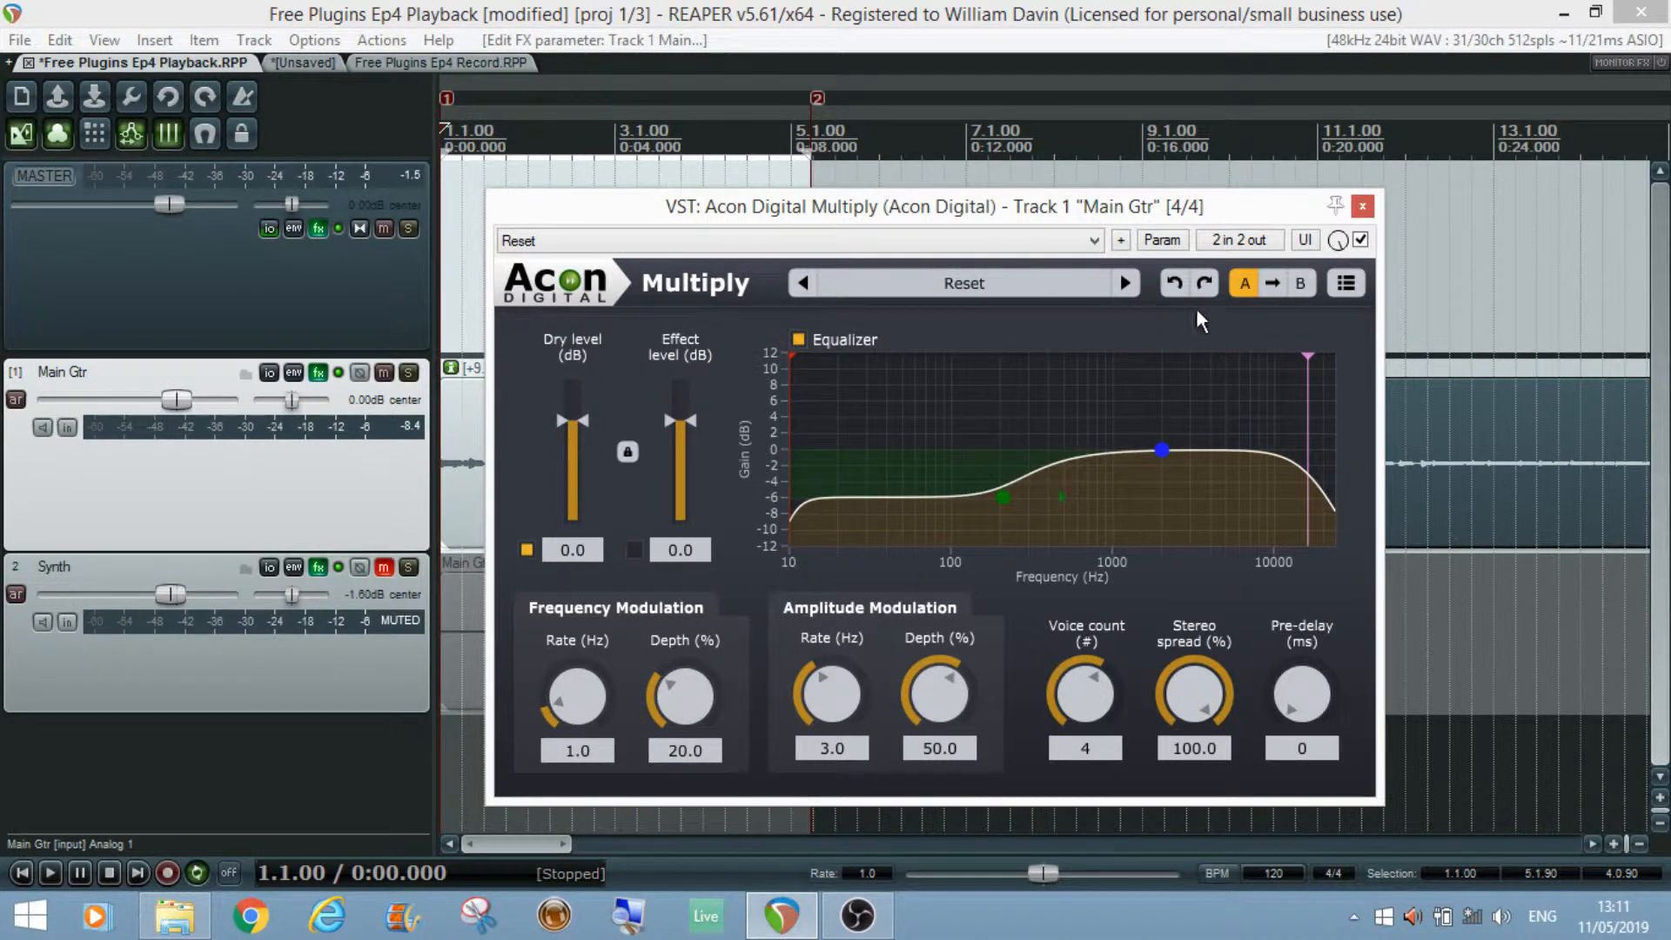
click(1175, 283)
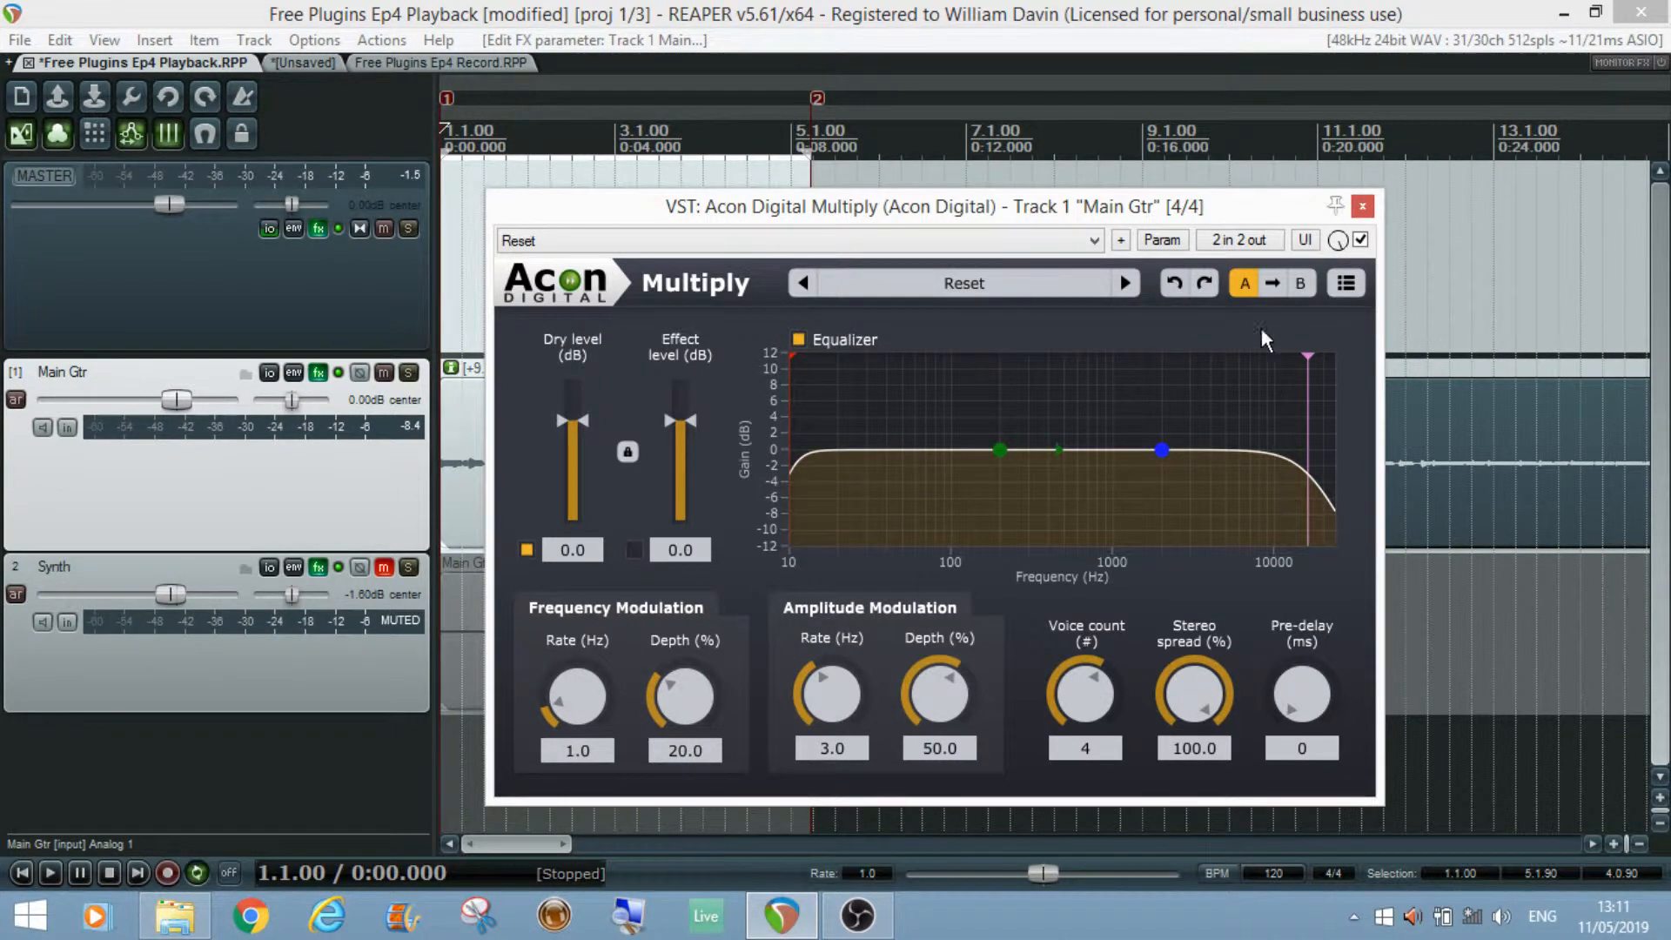
Step: Compare the A and B setting slots and open the plugin's display menu
click(1302, 283)
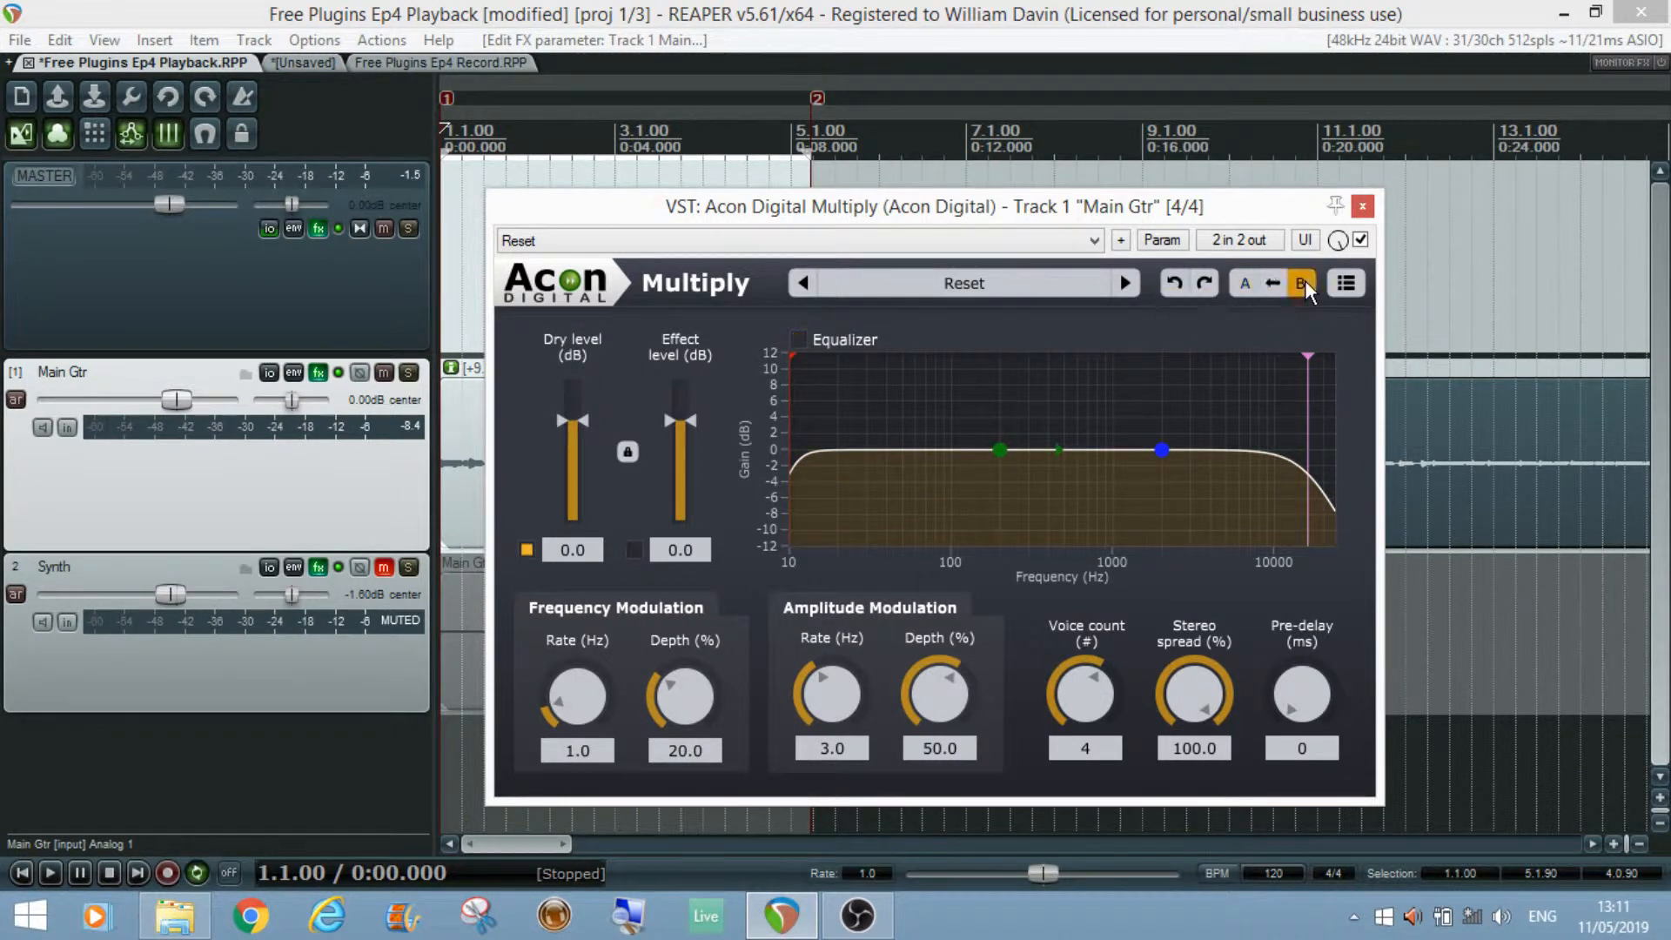
click(1245, 283)
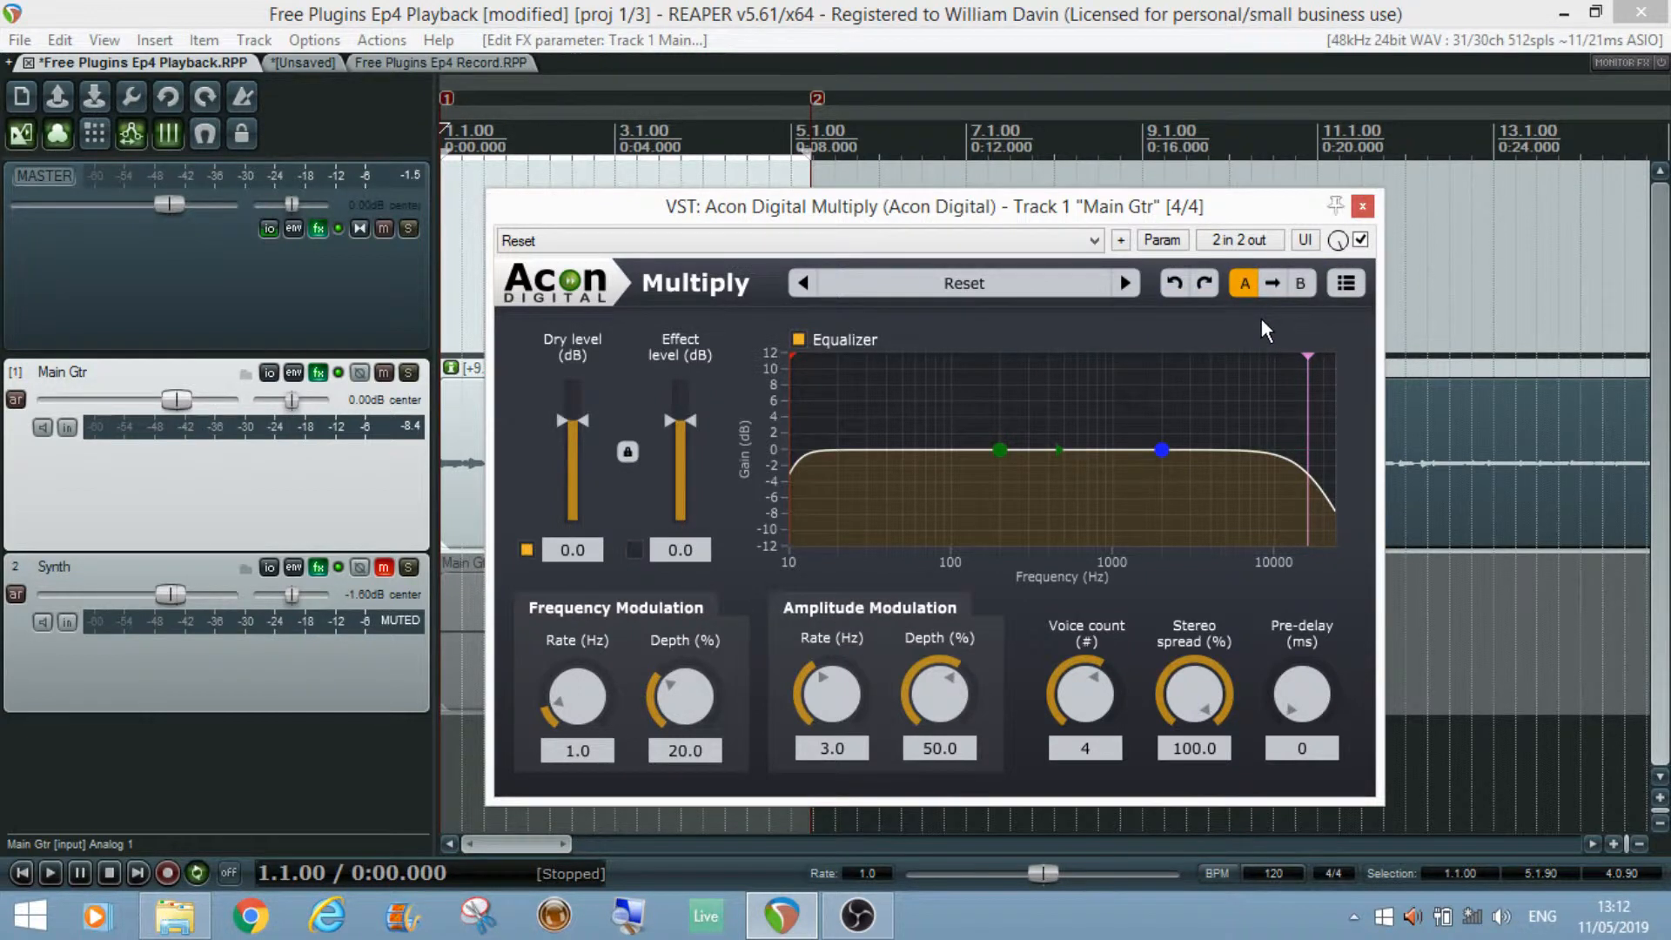
click(1347, 285)
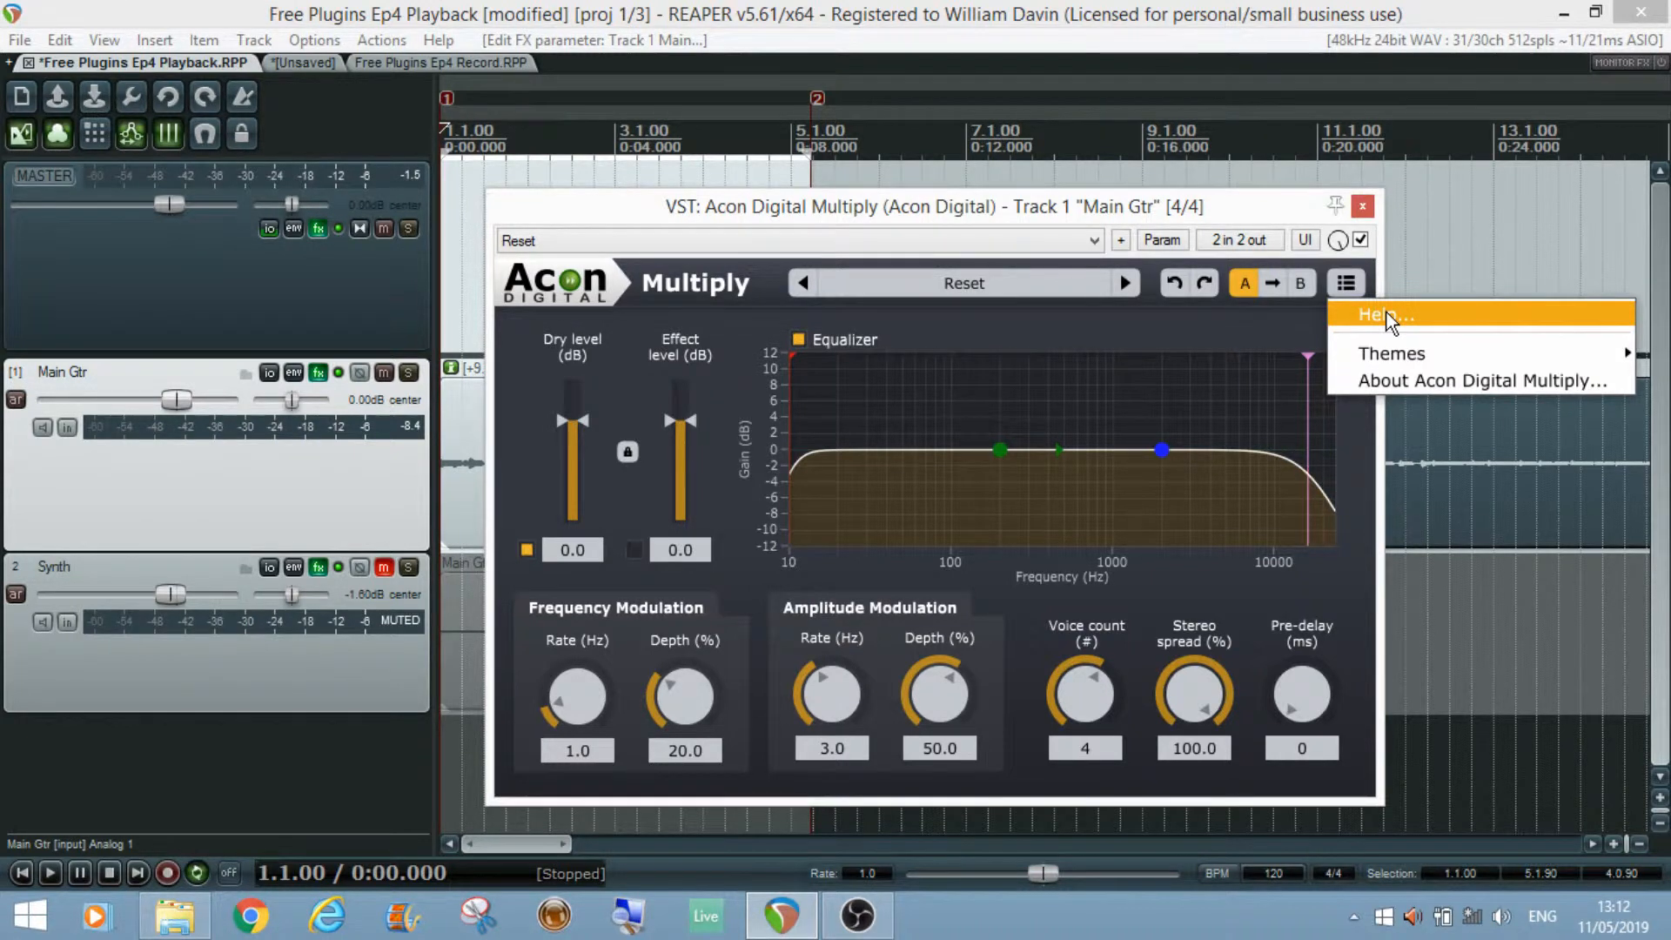
mouse_move(1409, 364)
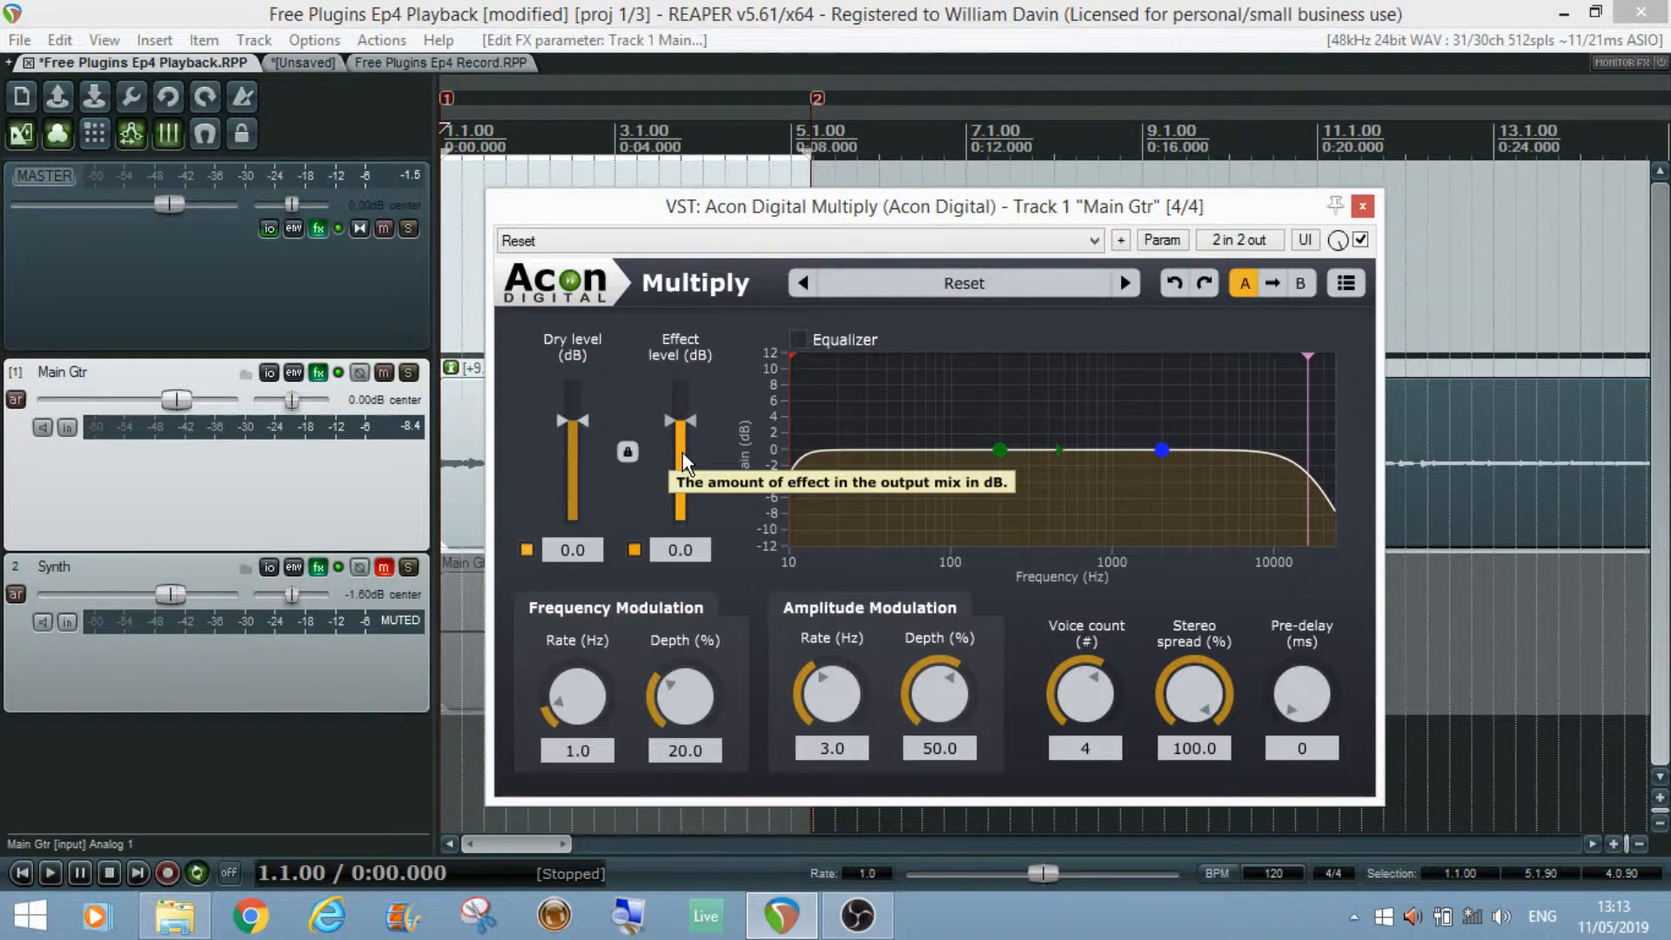
Step: Toggle the dry signal off and back on
click(526, 550)
click(527, 552)
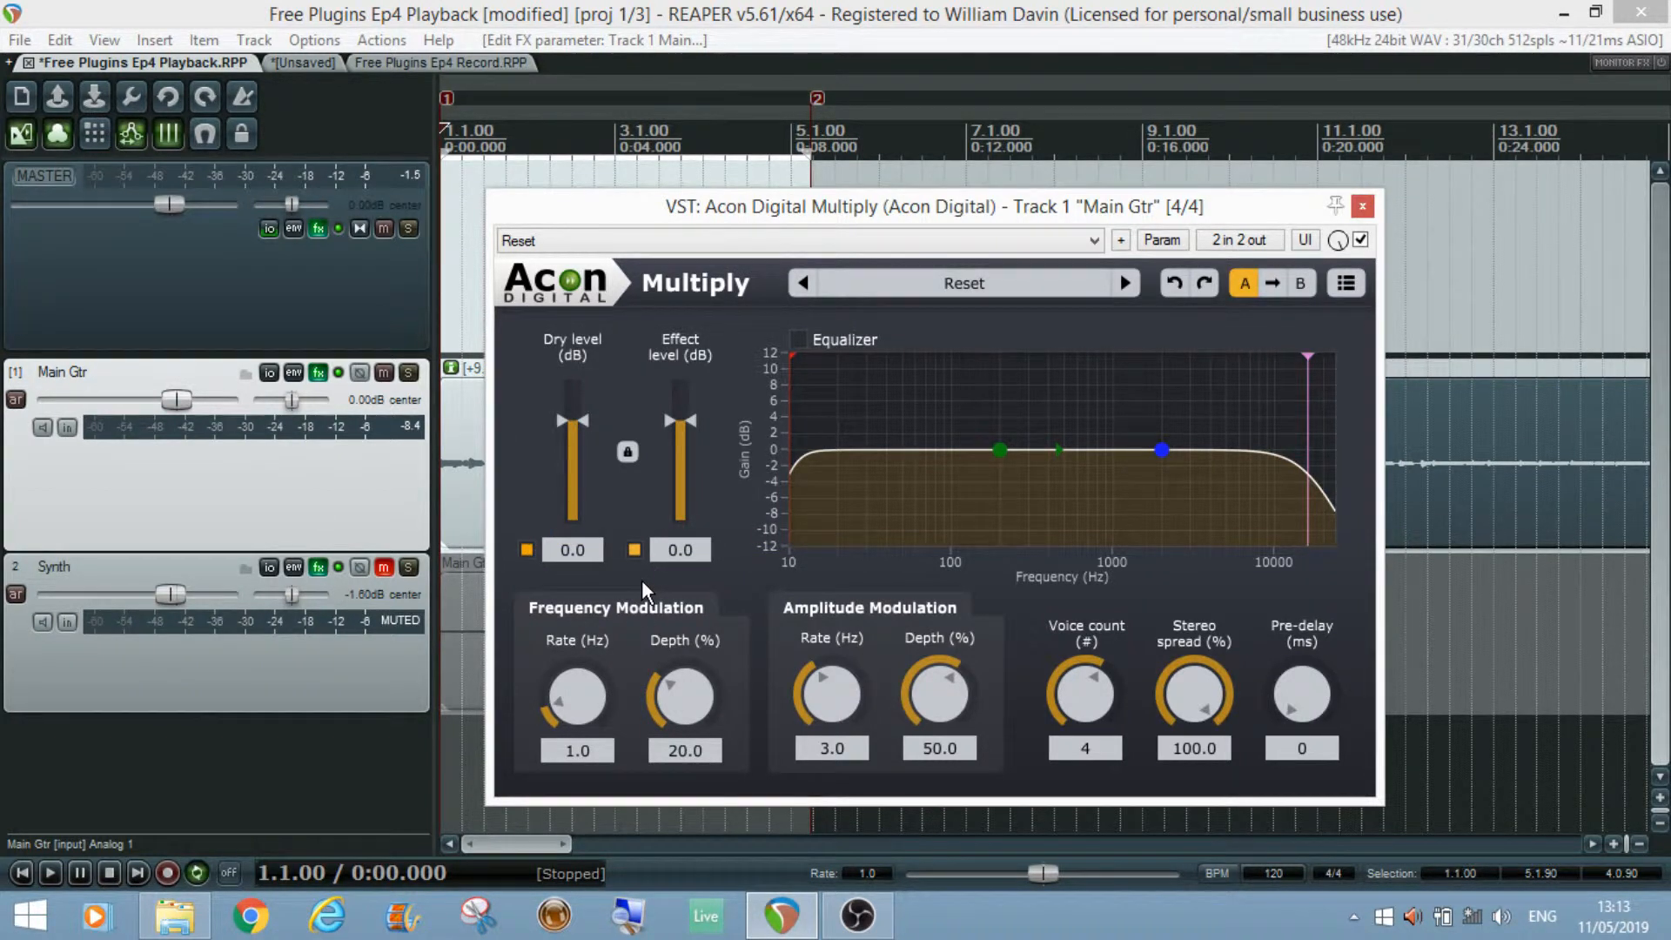
click(527, 550)
Step: Toggle the effect signal off and on, then drag the effect level down and reset it to 0.0 dB
drag(776, 213, 851, 159)
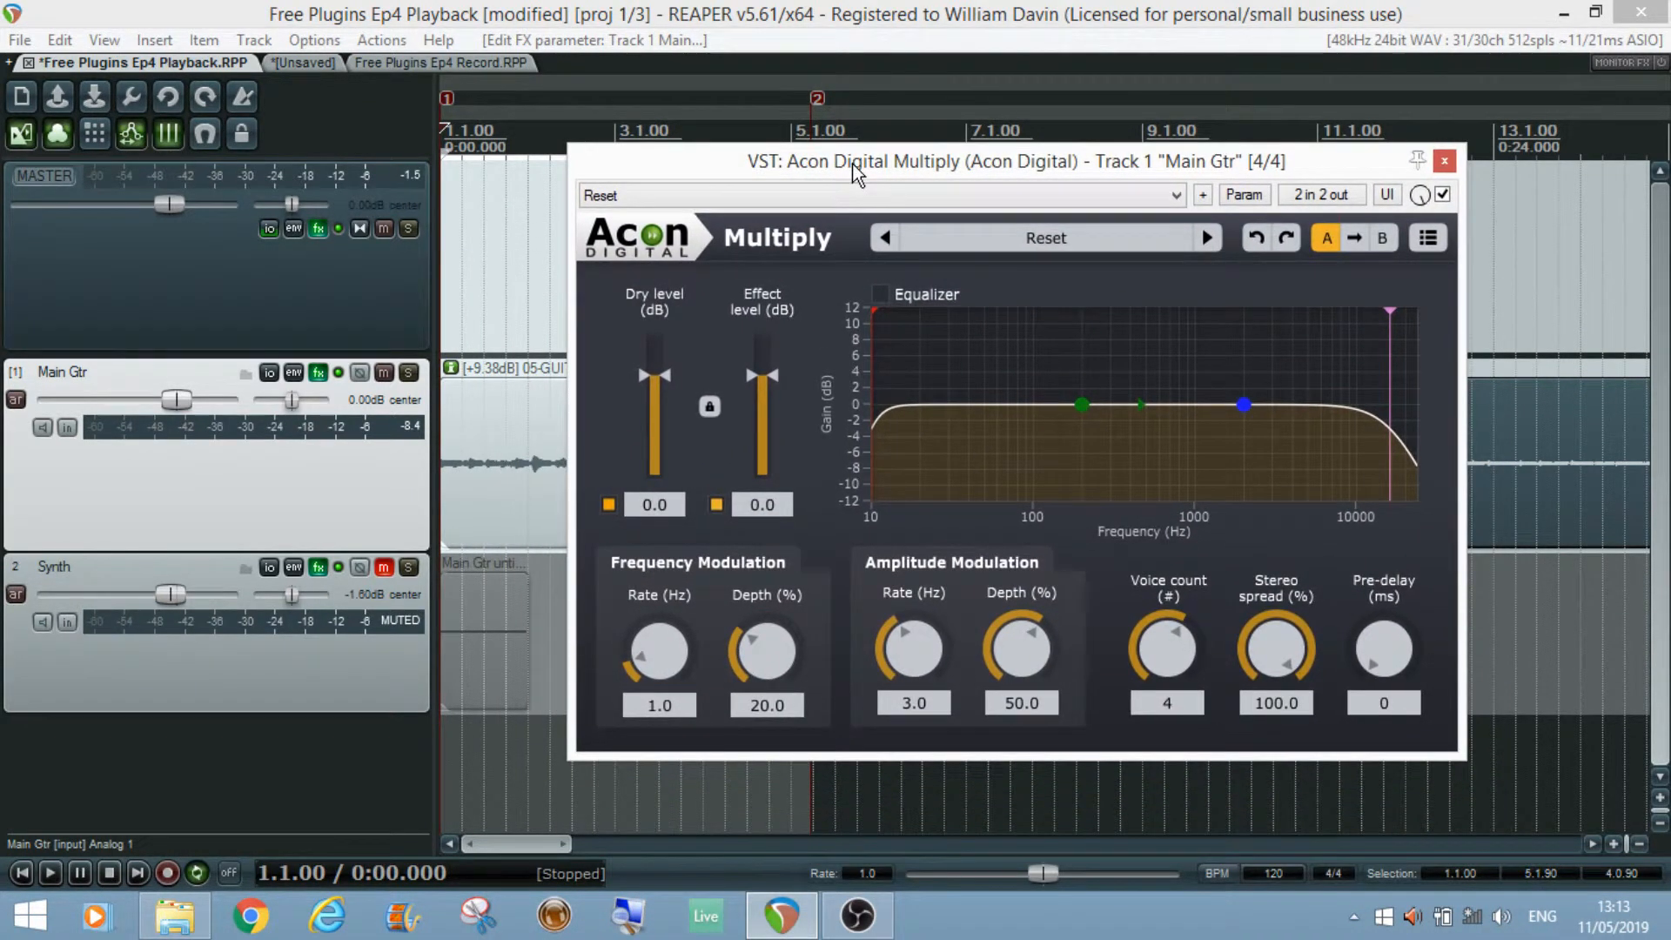
click(717, 505)
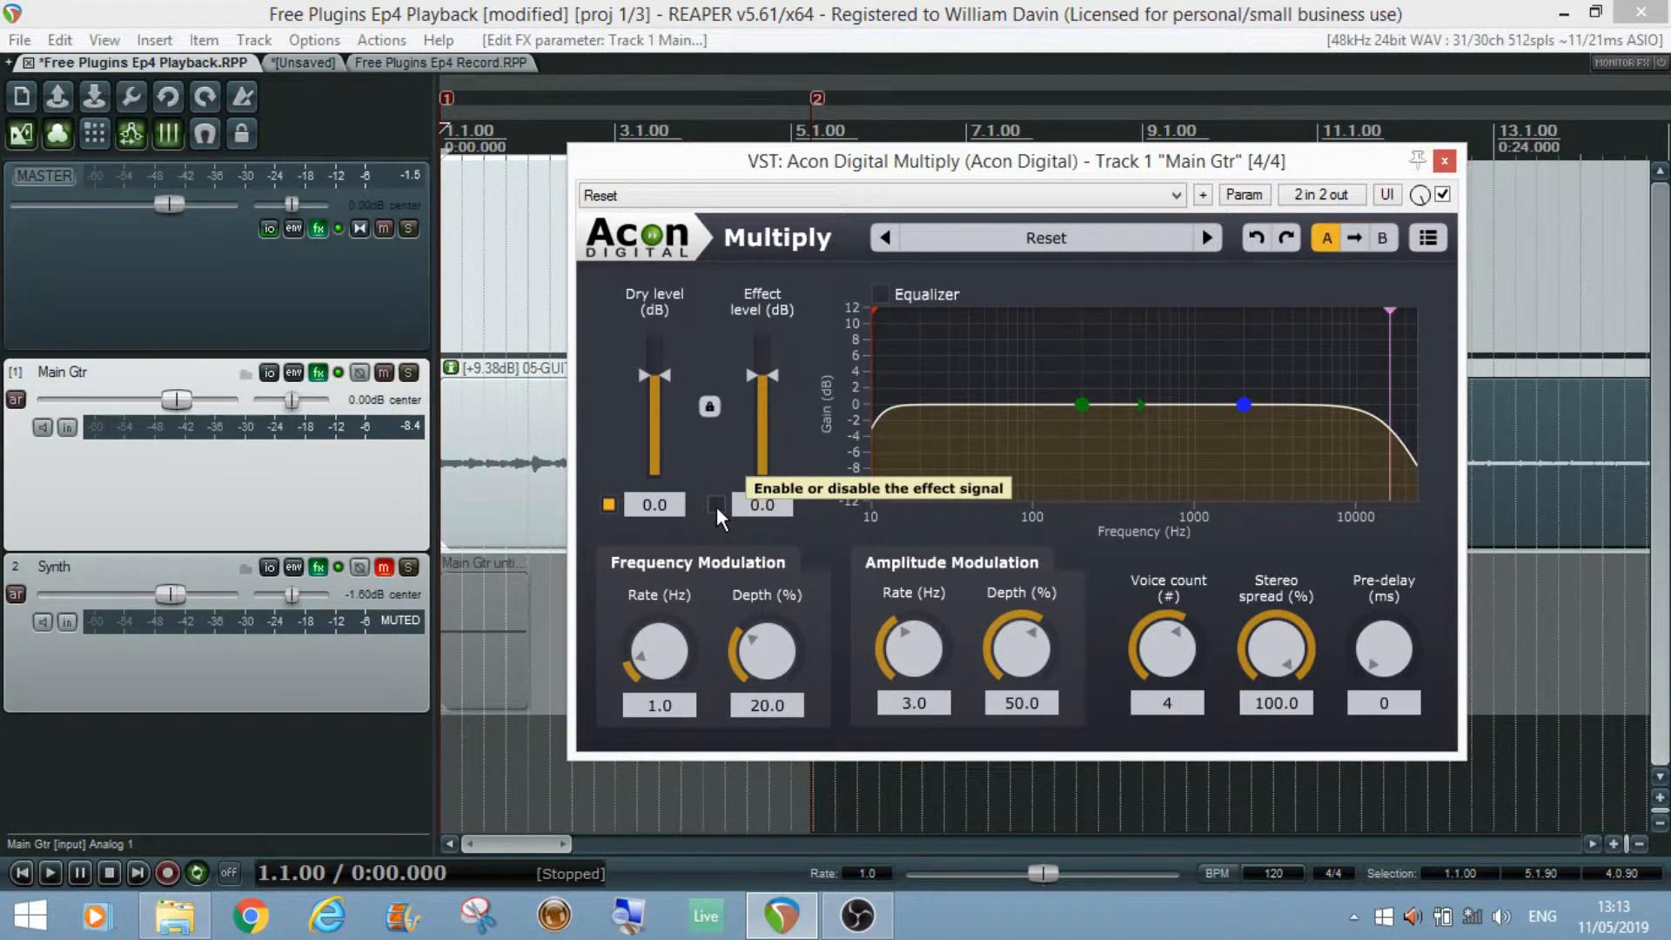
click(717, 506)
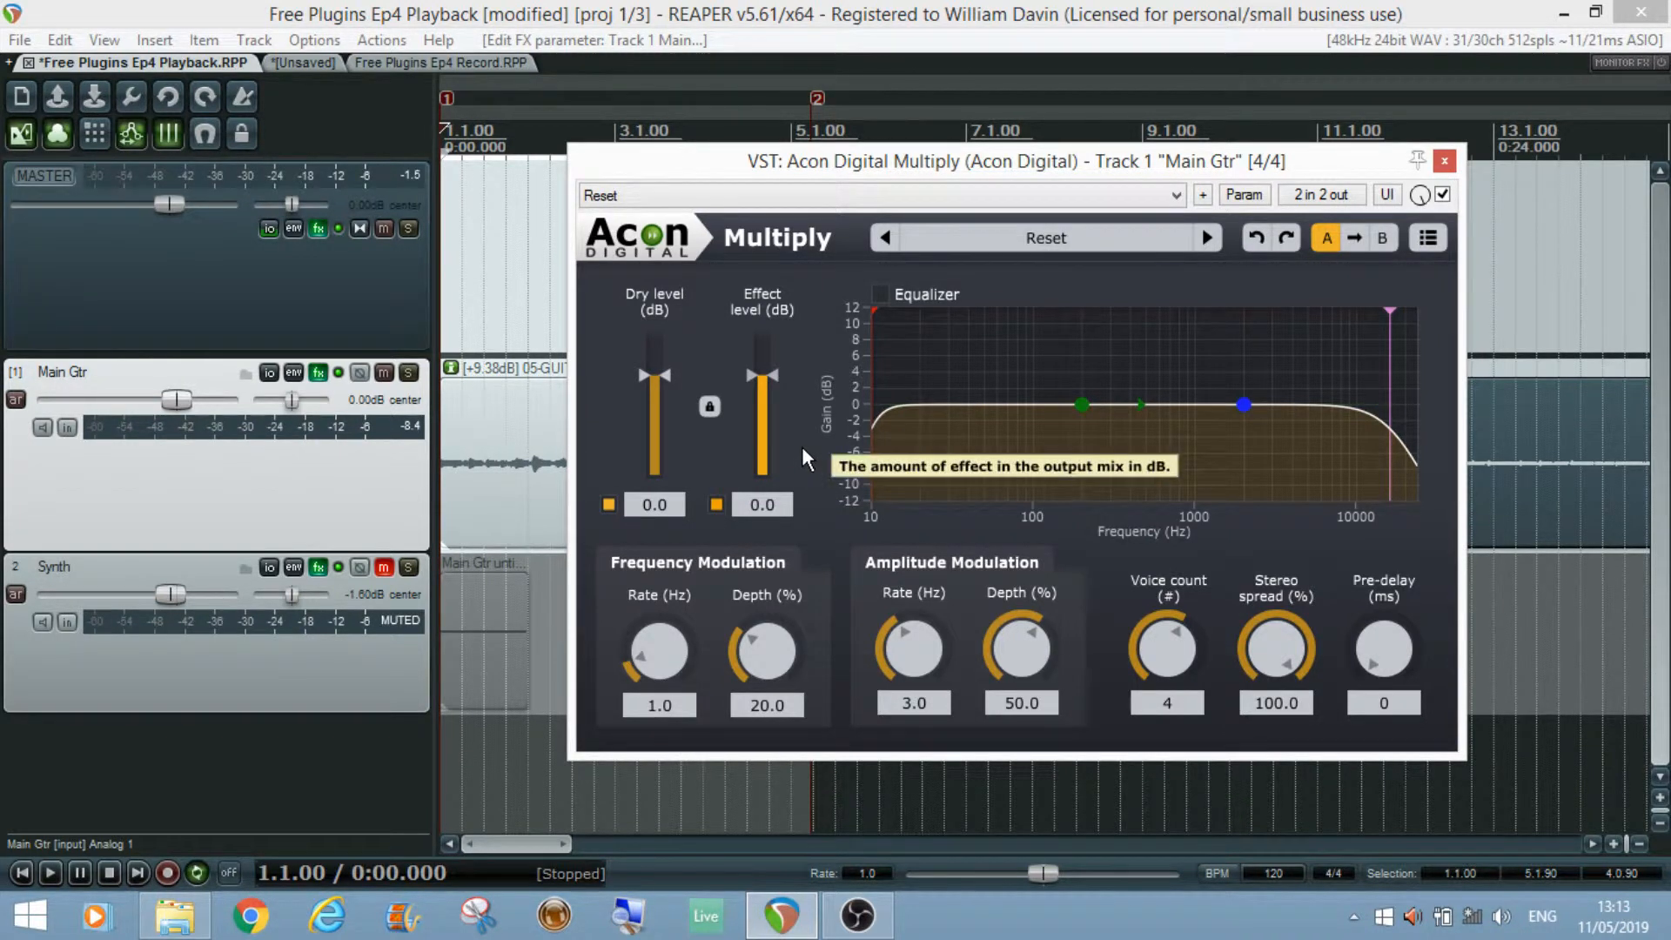
mouse_move(773, 375)
mouse_down()
mouse_move(759, 477)
mouse_move(761, 393)
mouse_up()
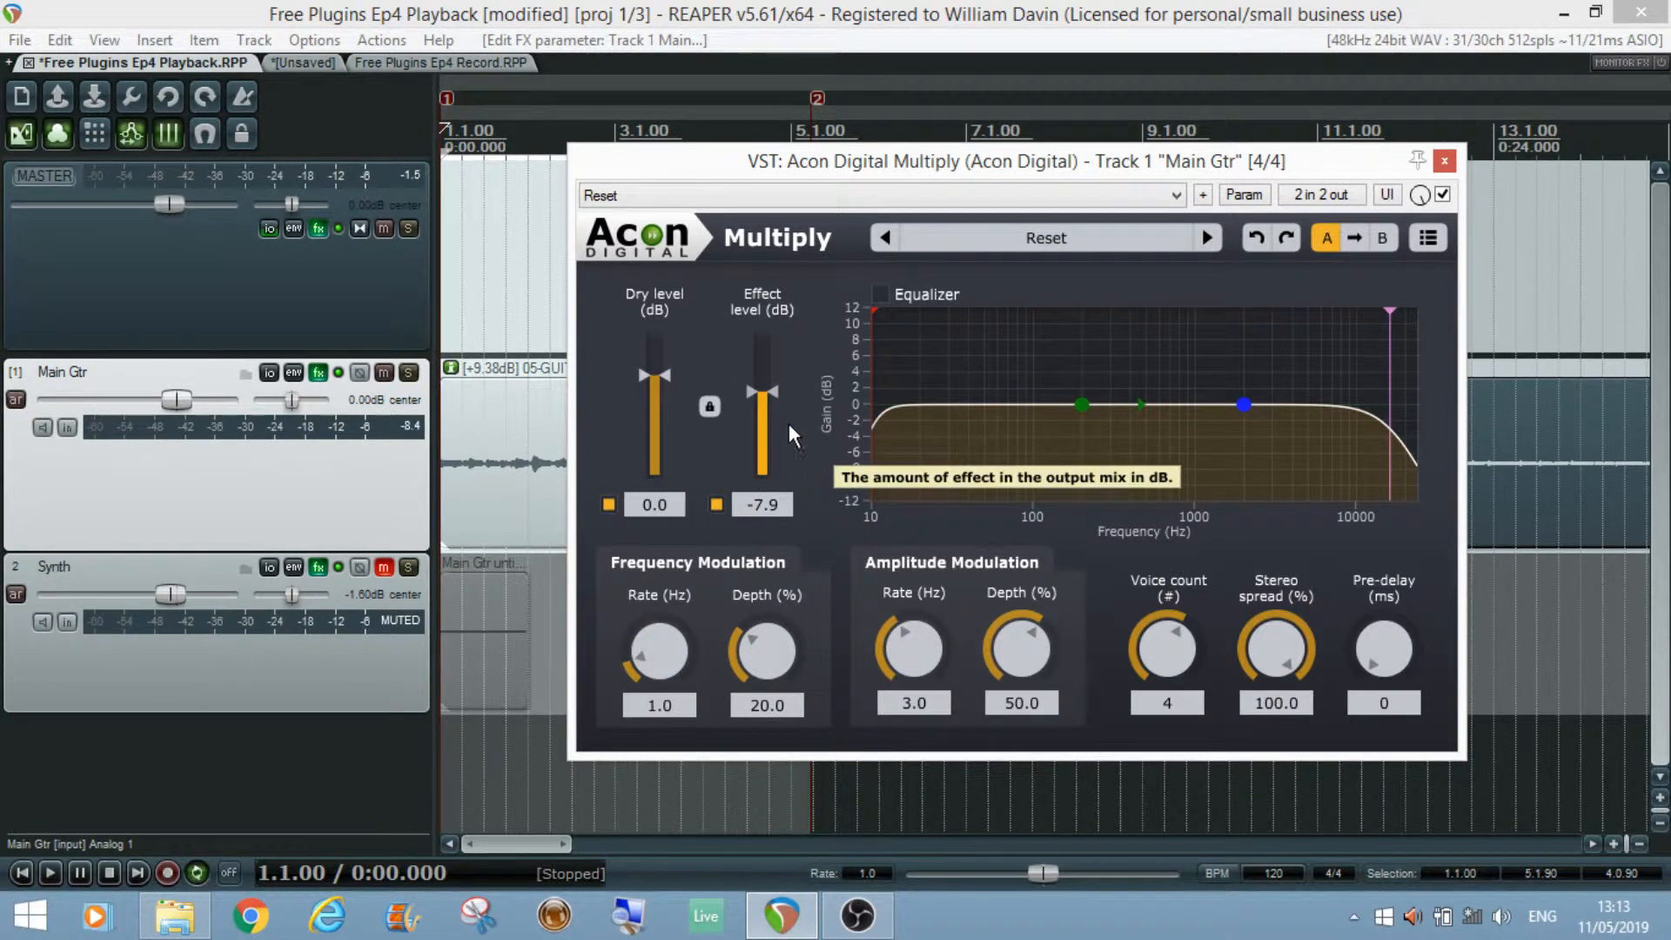
double_click(765, 394)
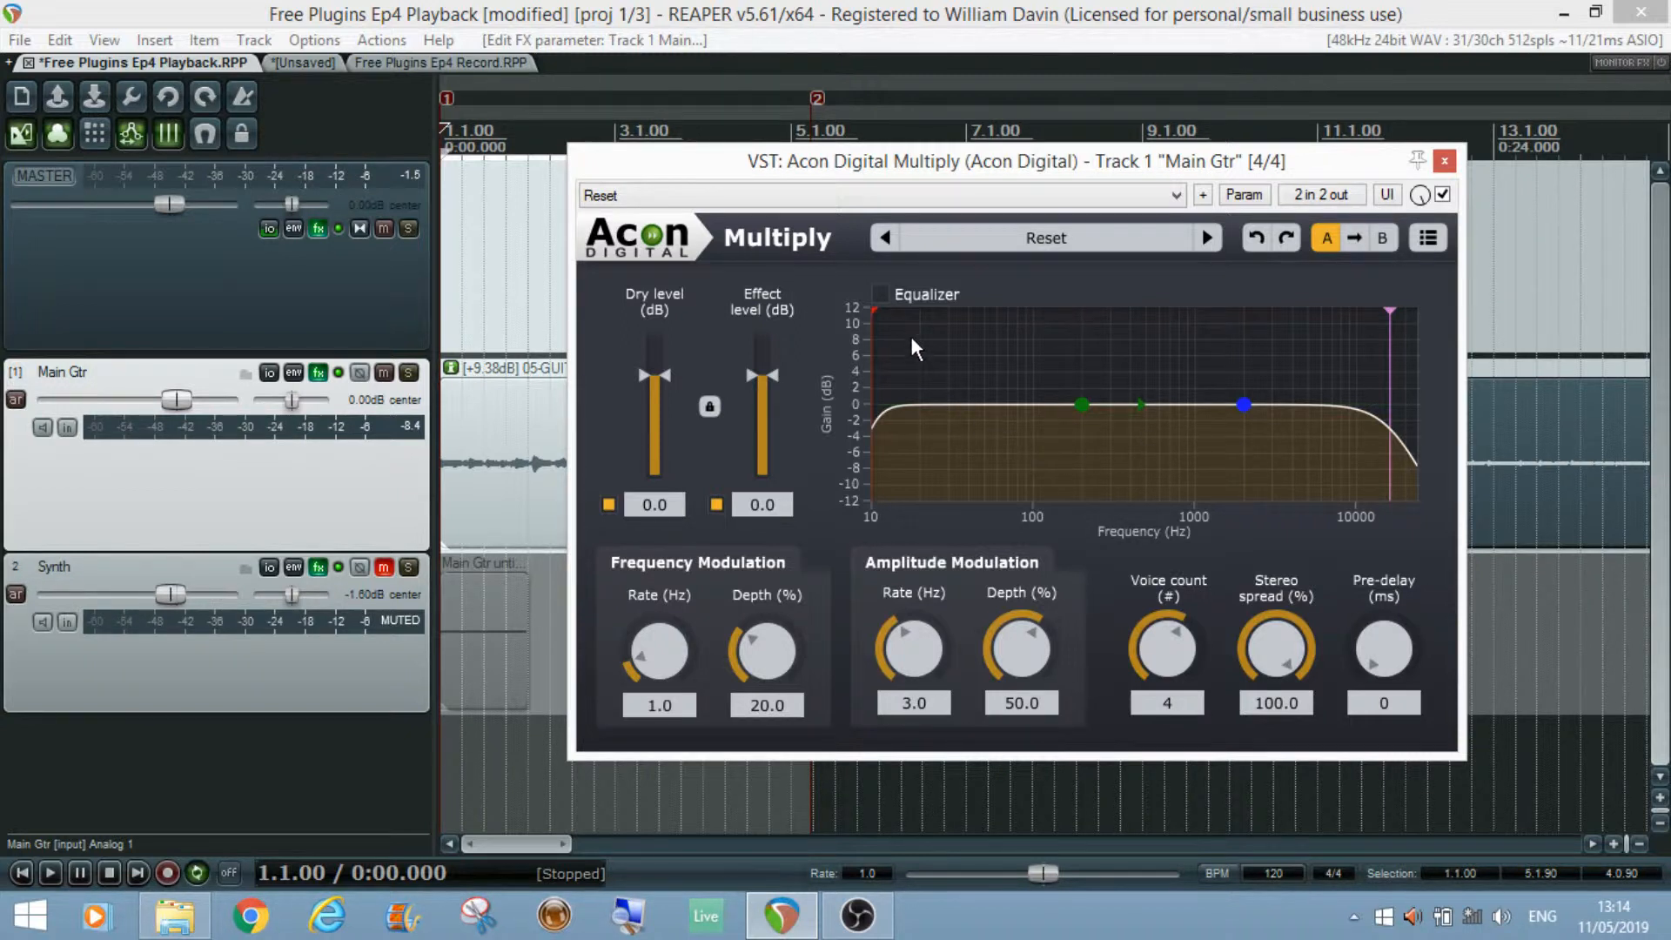
Step: Enable the equalizer and try moving its cut-off markers and band nodes, resetting each one
click(879, 296)
mouse_move(870, 312)
mouse_down()
mouse_move(1000, 316)
mouse_move(793, 314)
mouse_up()
drag(1393, 311, 1208, 315)
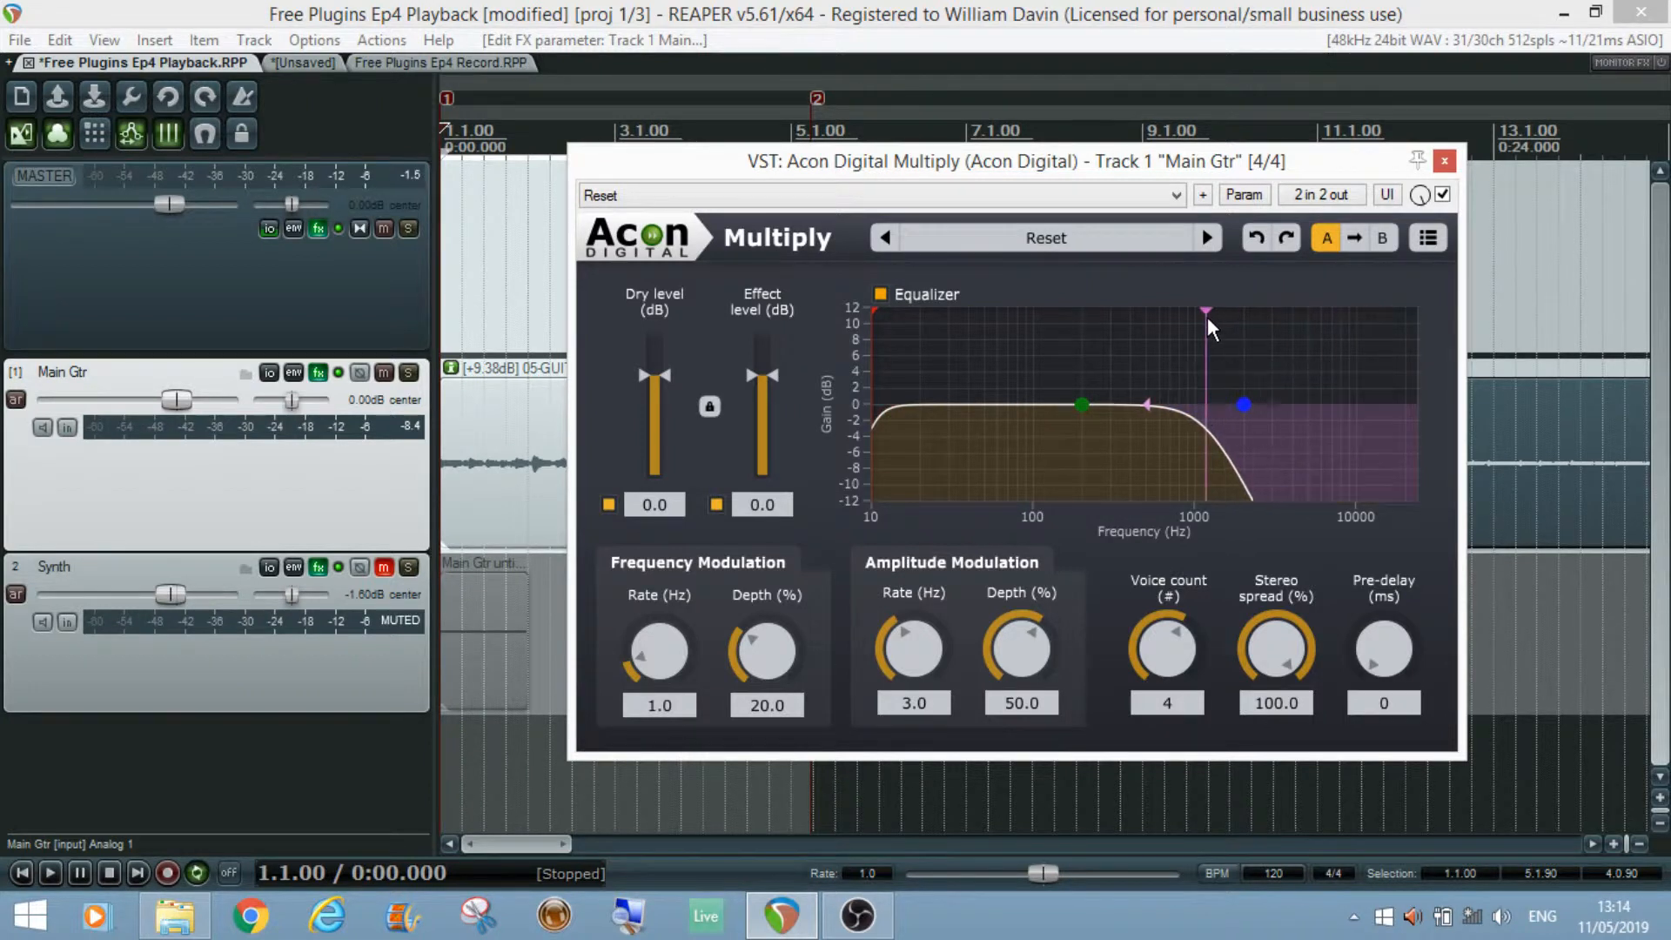
double_click(1205, 314)
drag(1076, 402, 1074, 348)
double_click(1074, 348)
drag(1244, 404, 1142, 344)
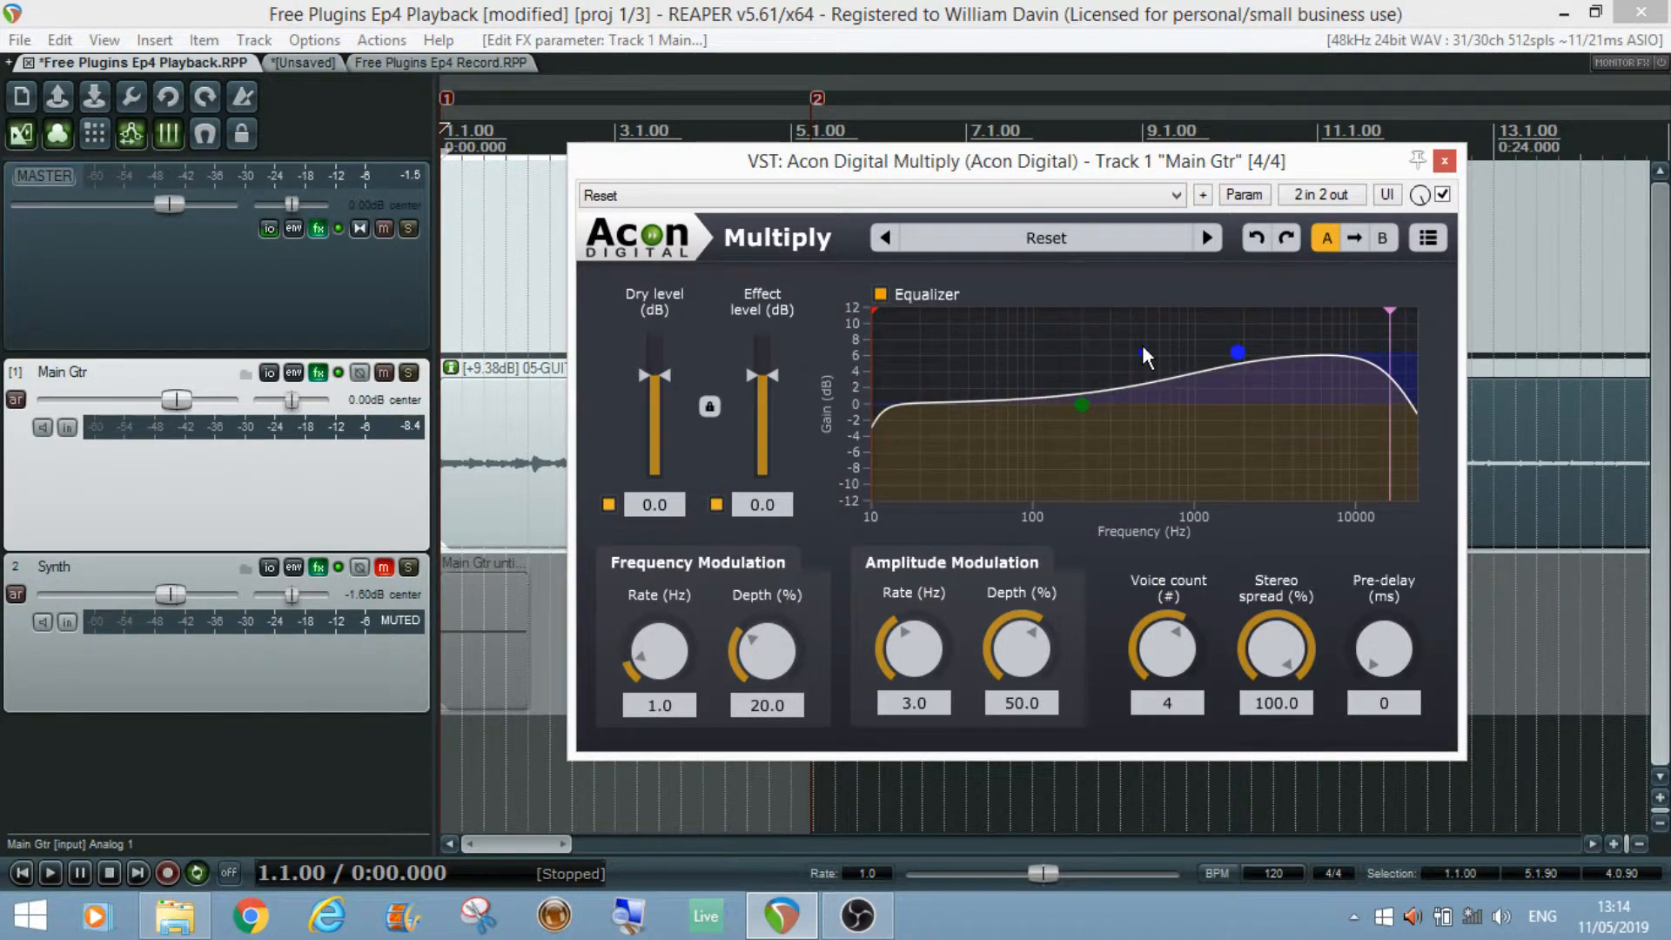
double_click(1143, 347)
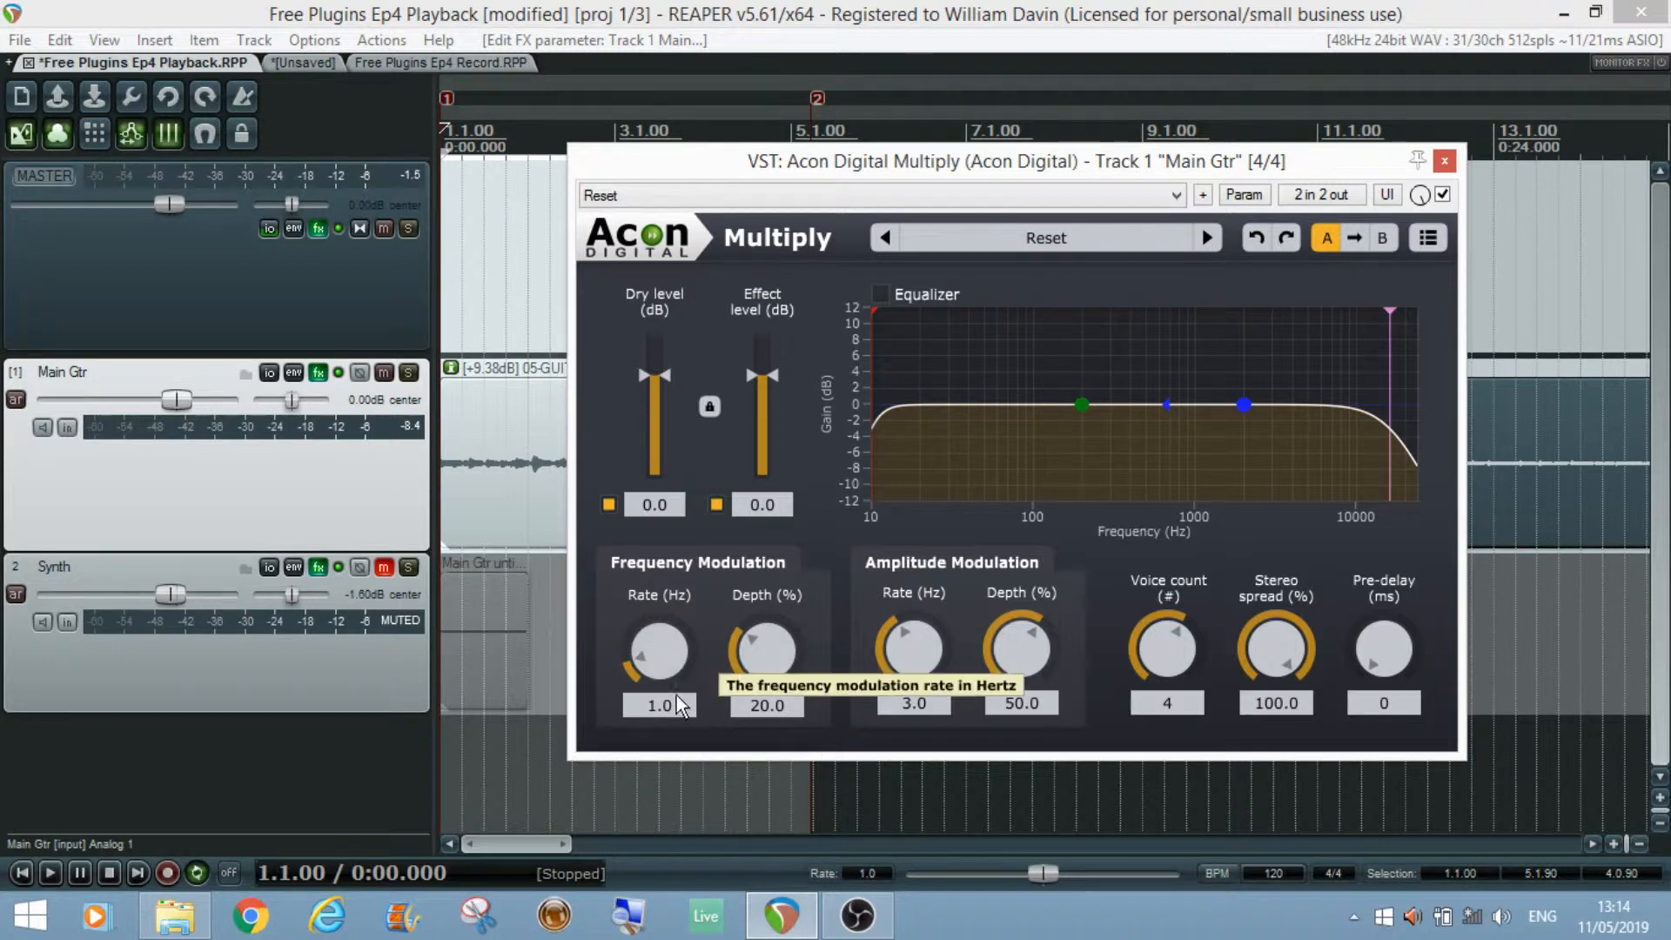
Step: Try raising the frequency modulation rate to 10.0 Hz and reset it to 1.0 Hz
drag(658, 651, 670, 404)
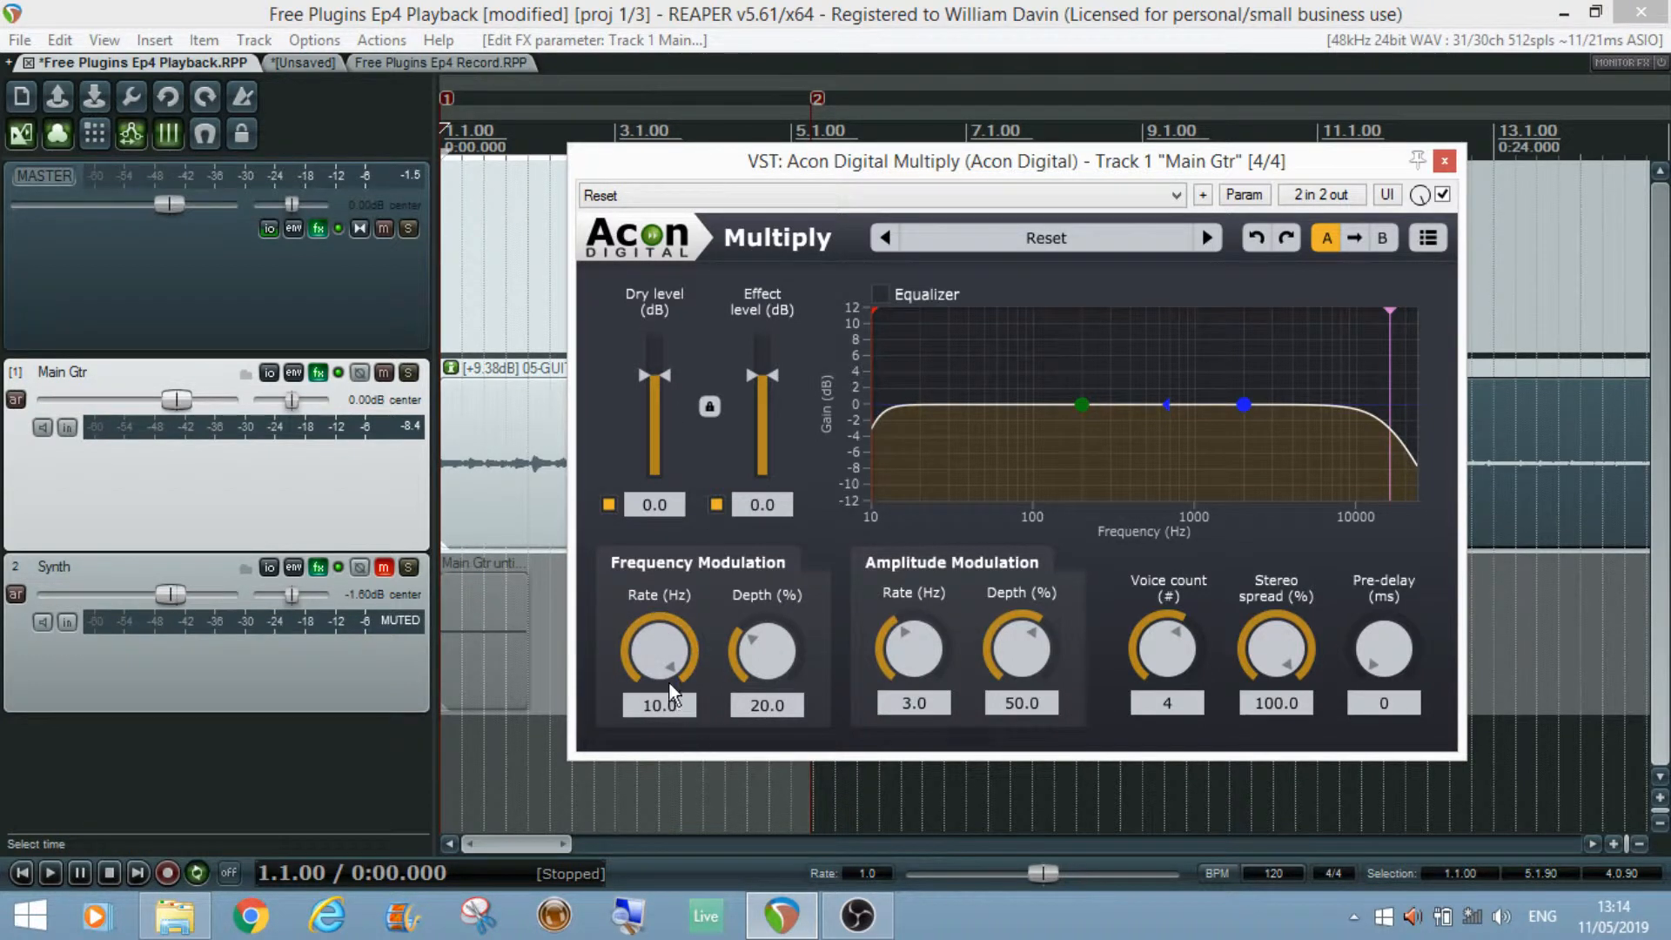
double_click(662, 649)
Step: Set the frequency modulation depth to 12.4%
drag(782, 665, 780, 734)
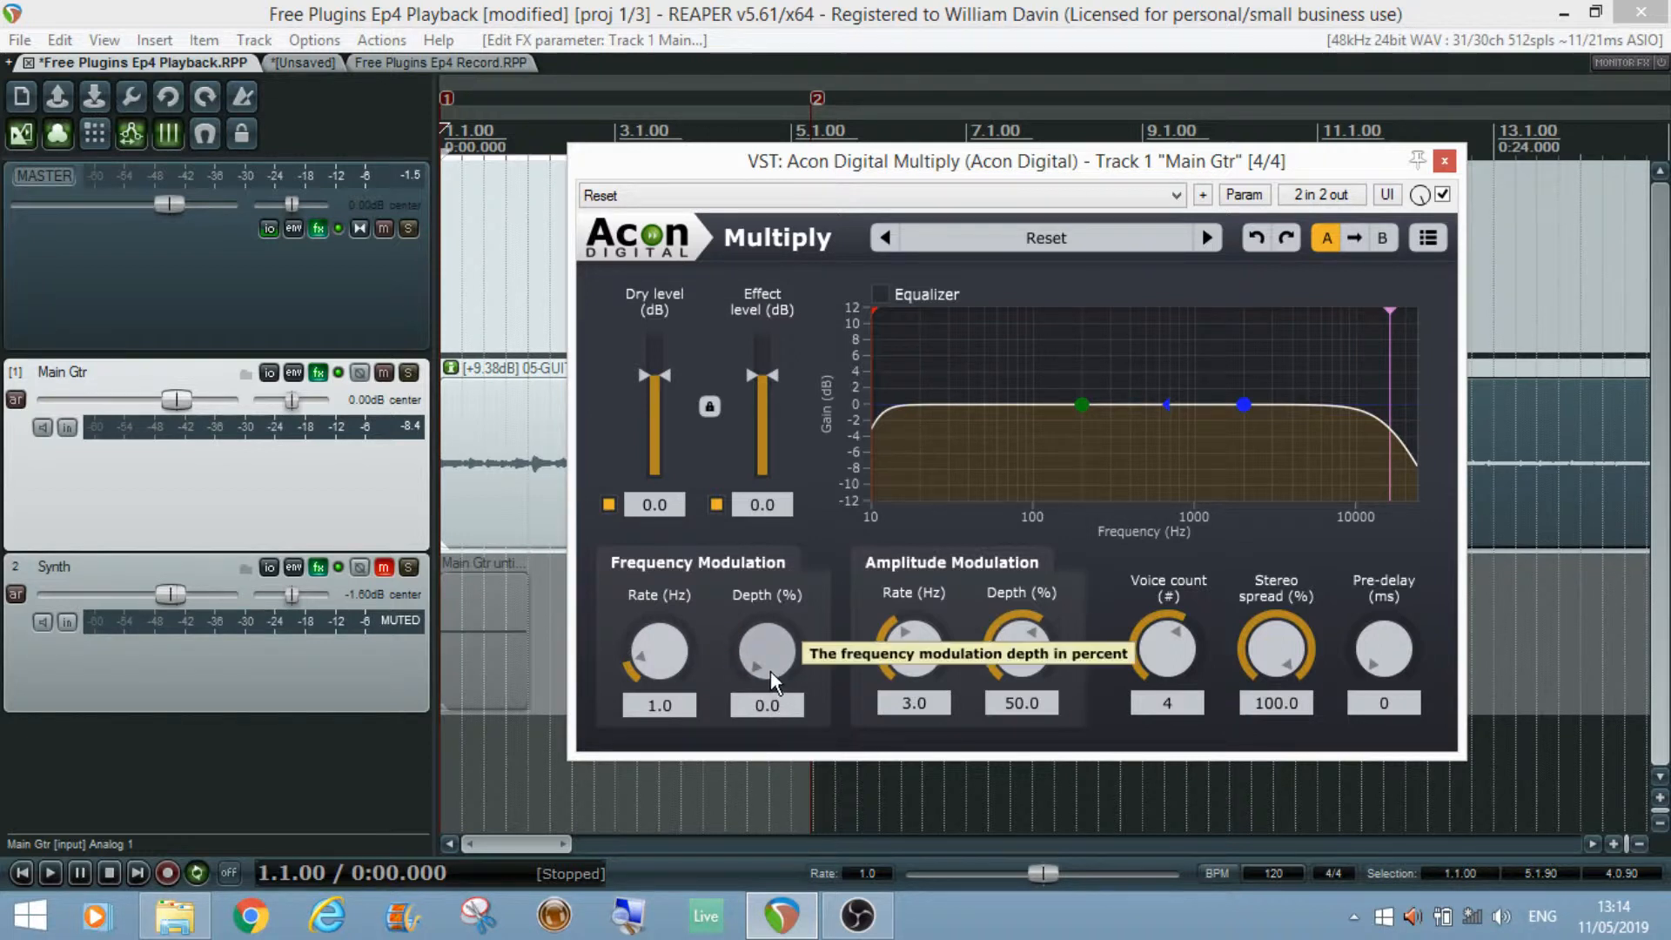
mouse_move(771, 660)
mouse_down()
mouse_move(735, 300)
mouse_move(767, 671)
mouse_up()
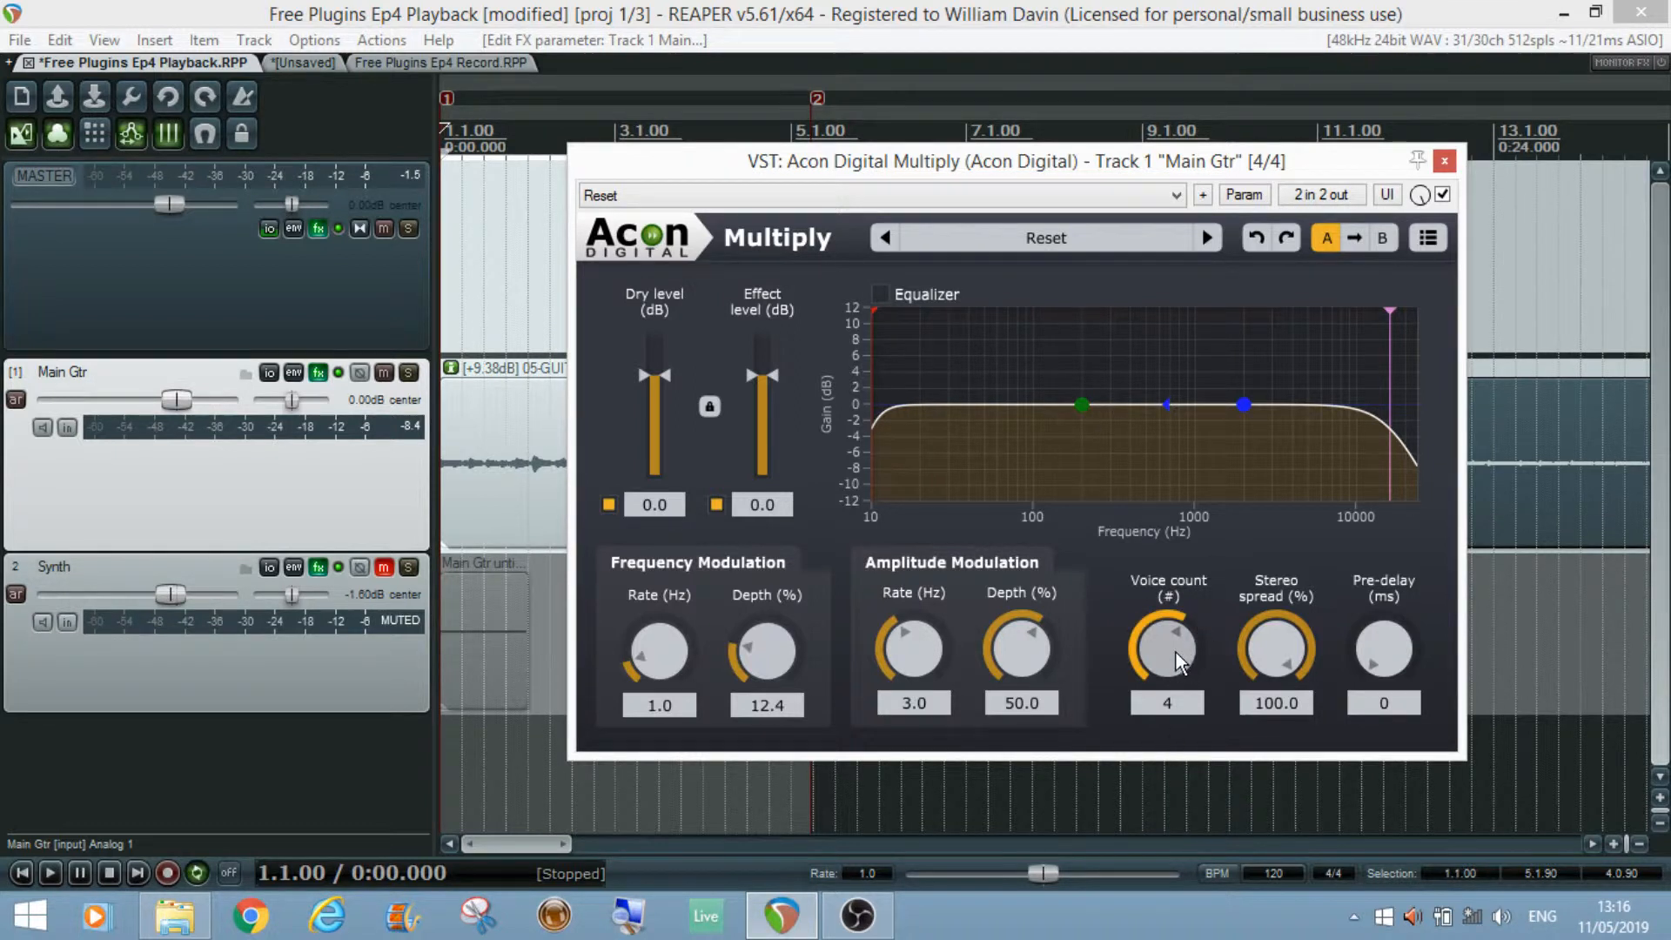
Step: Try turning the voice count and stereo spread knobs, returning stereo spread to 100%
drag(1177, 641, 1132, 839)
drag(1168, 662, 1295, 675)
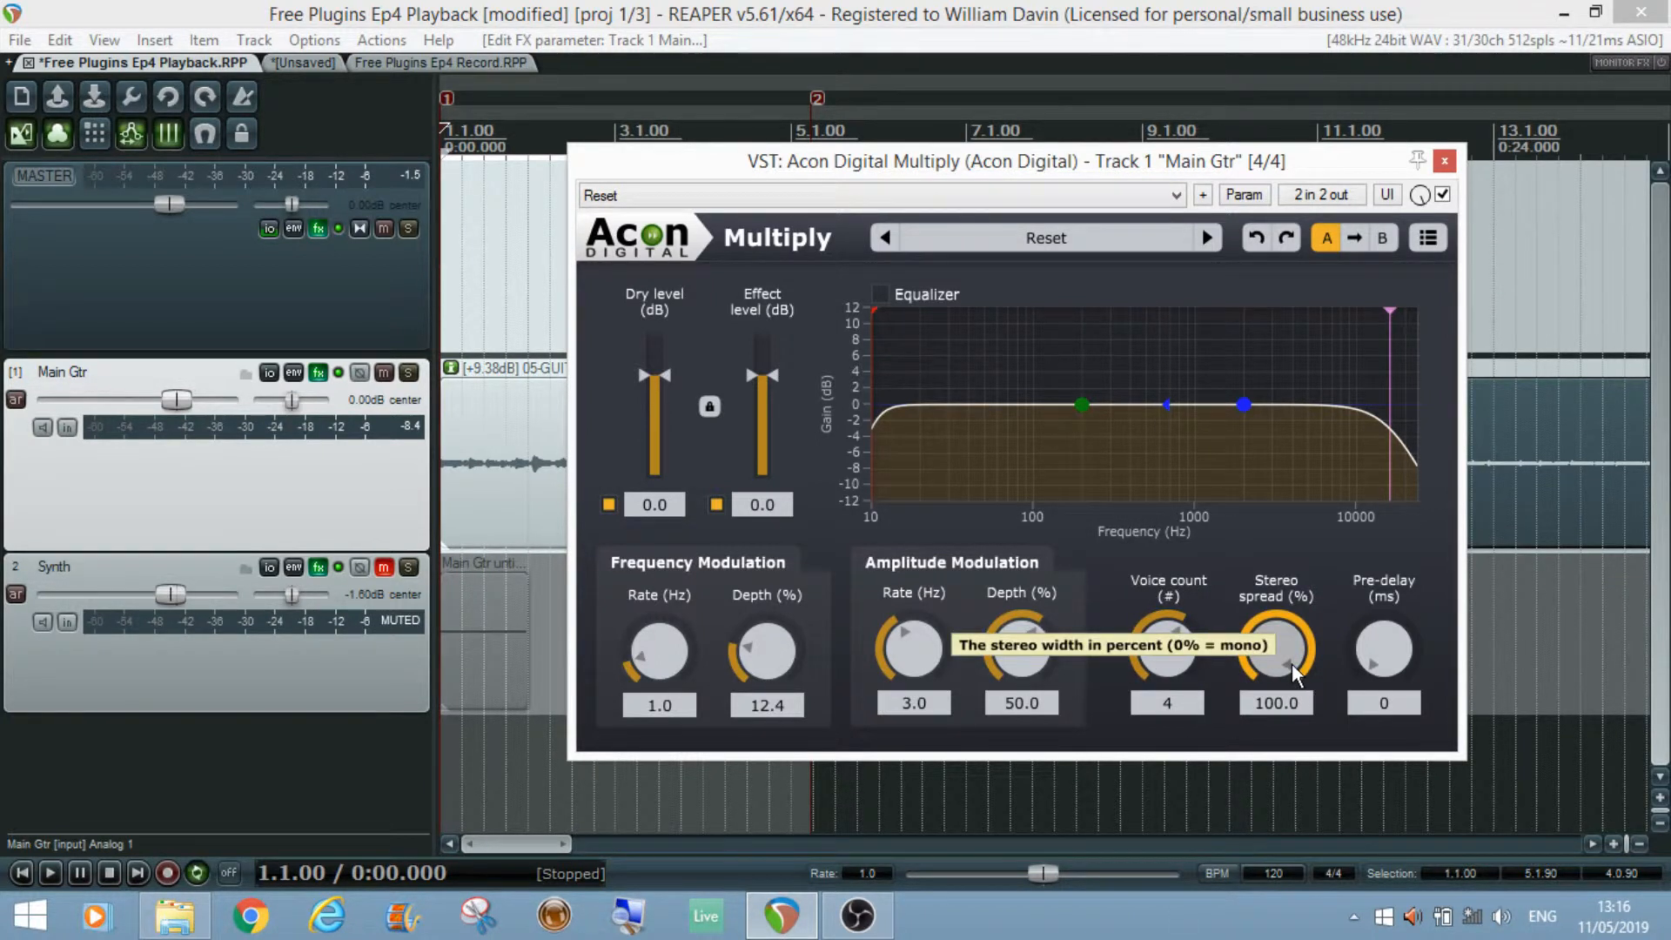
drag(1297, 619, 1256, 901)
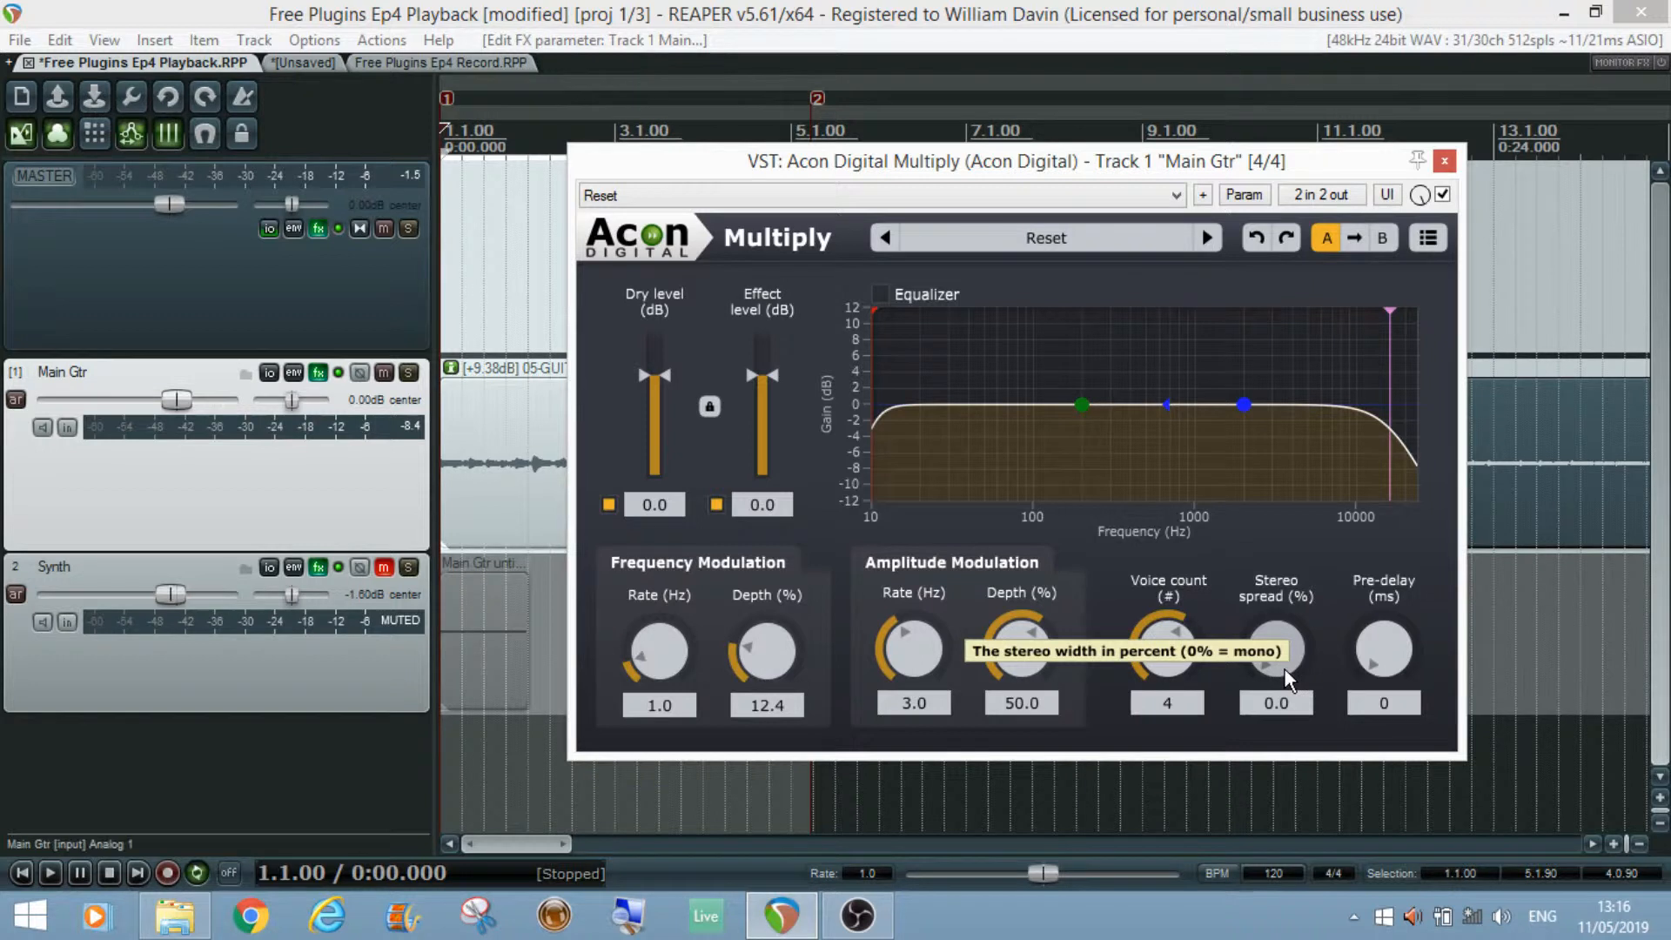
drag(1285, 670, 1236, 249)
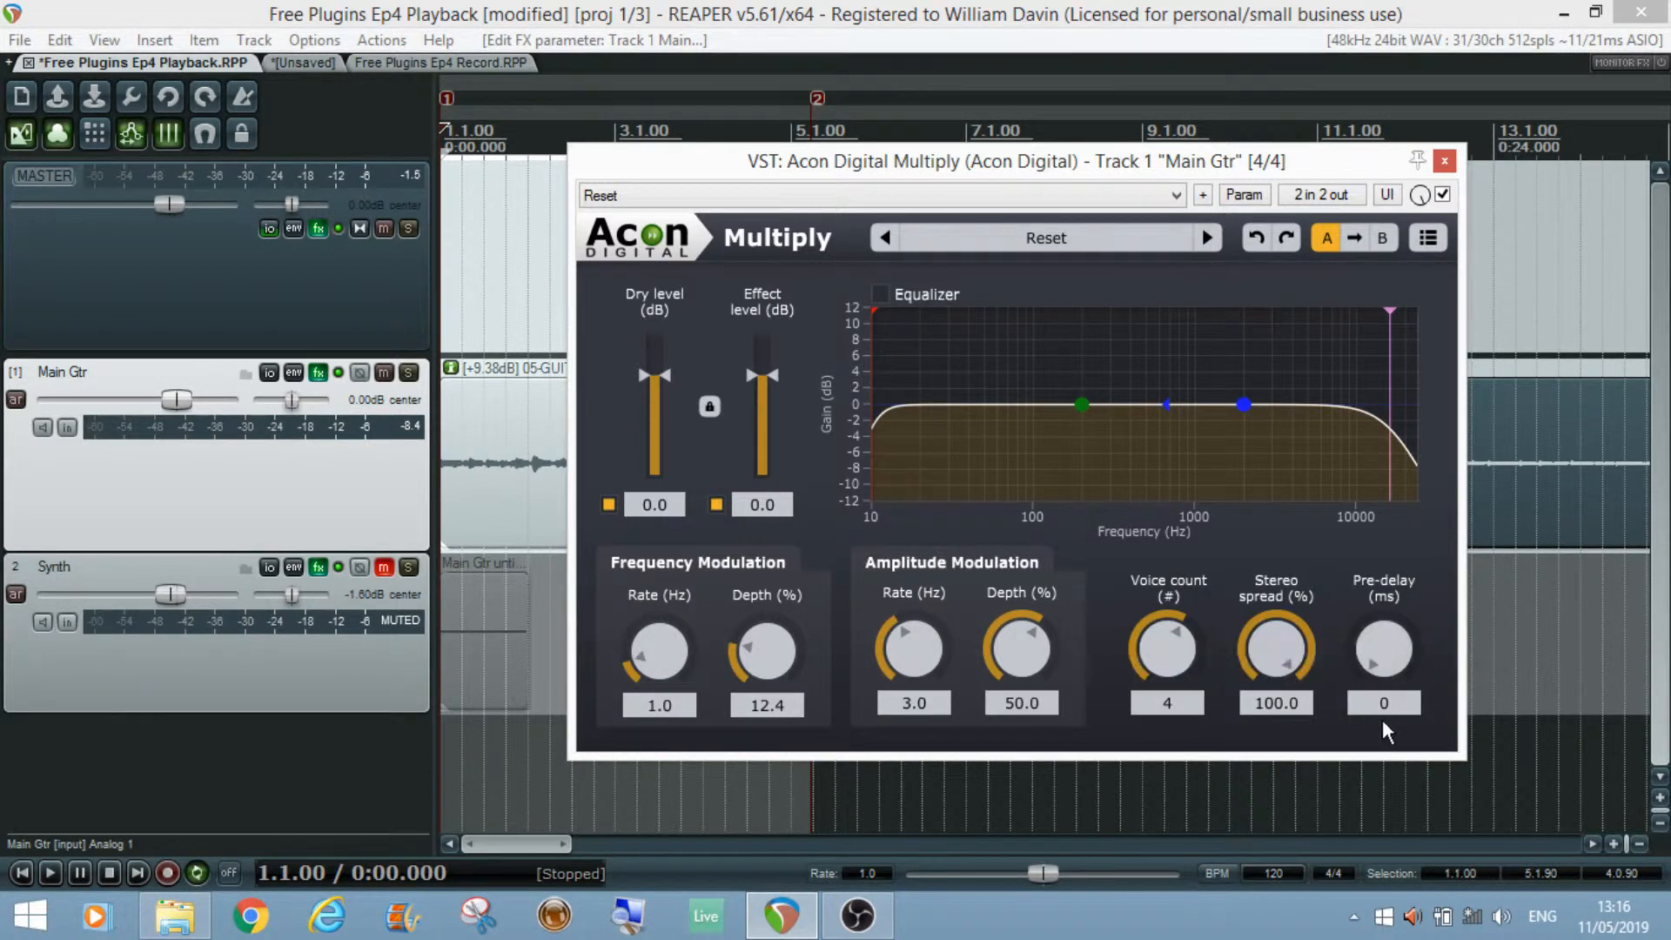
Step: Try raising the pre-delay and return it to 0 ms
drag(1386, 663, 1377, 248)
drag(1406, 626, 1383, 879)
Step: Load the user preset Flat in Multiply
drag(987, 169, 1159, 139)
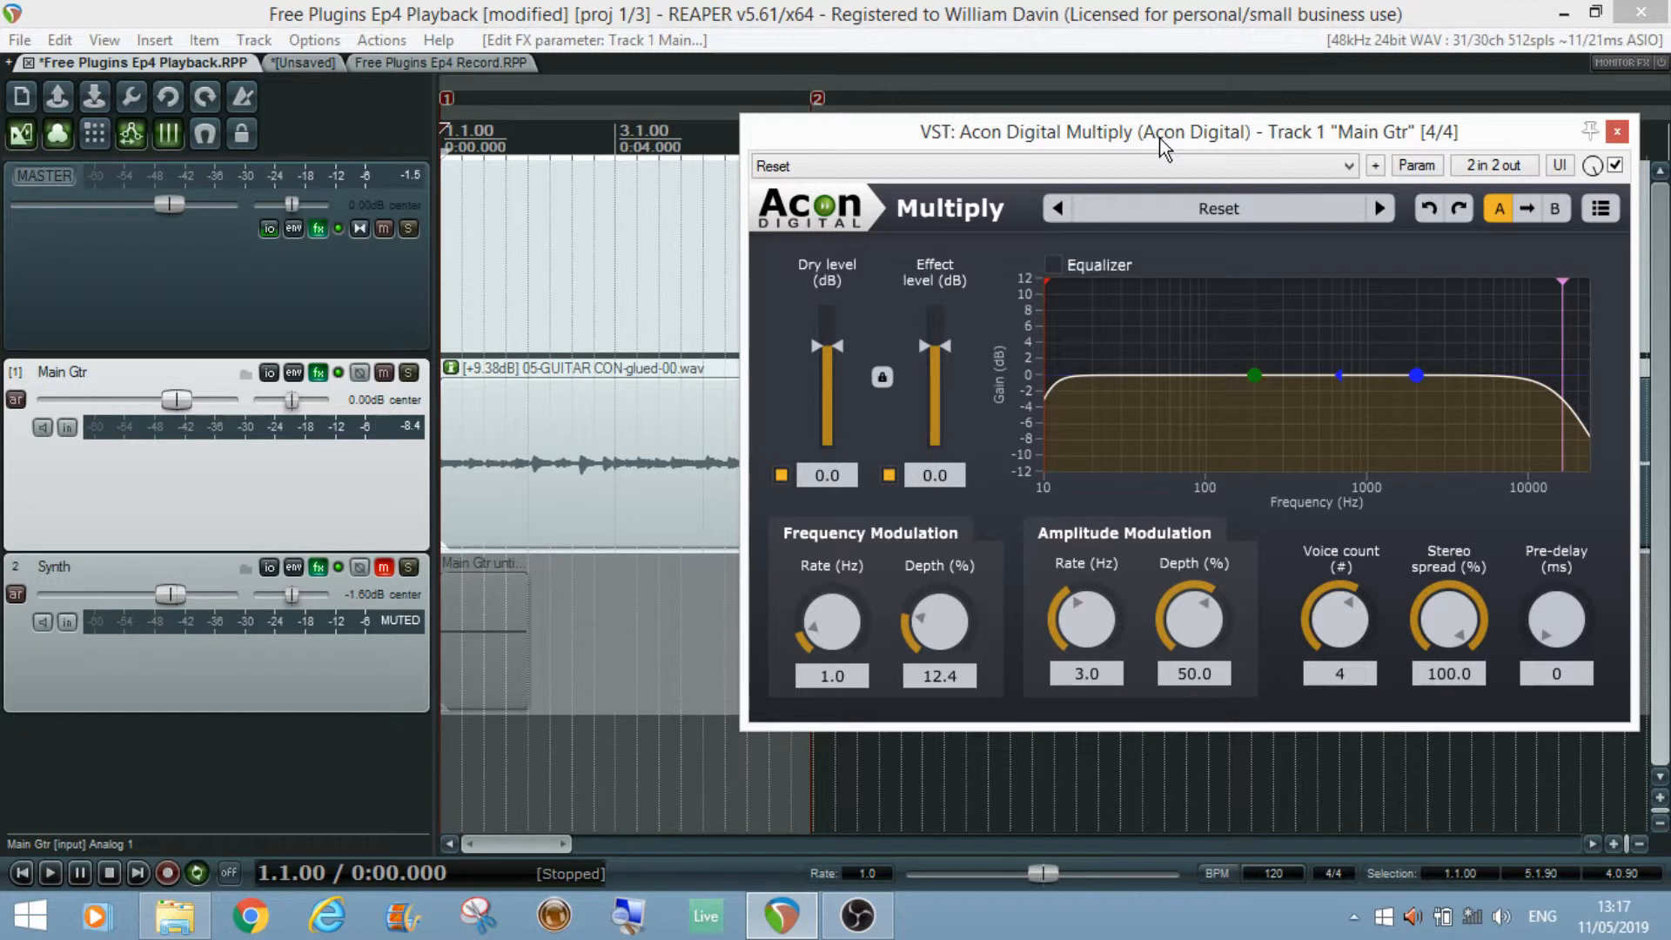
drag(1159, 137, 1075, 141)
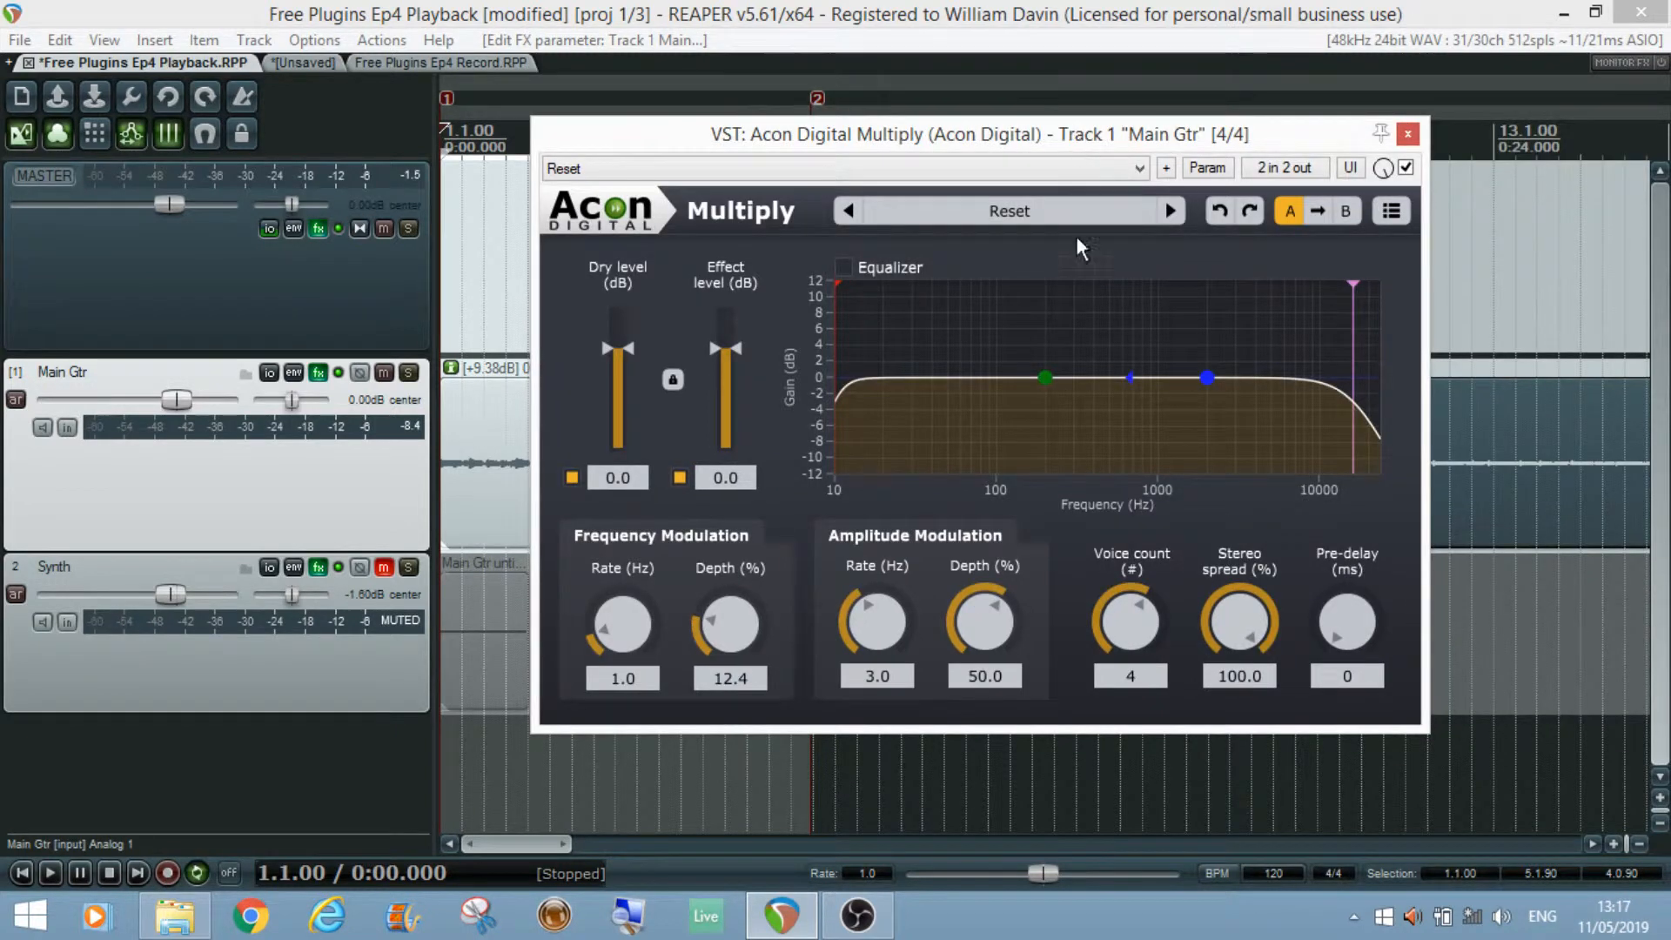
click(1027, 213)
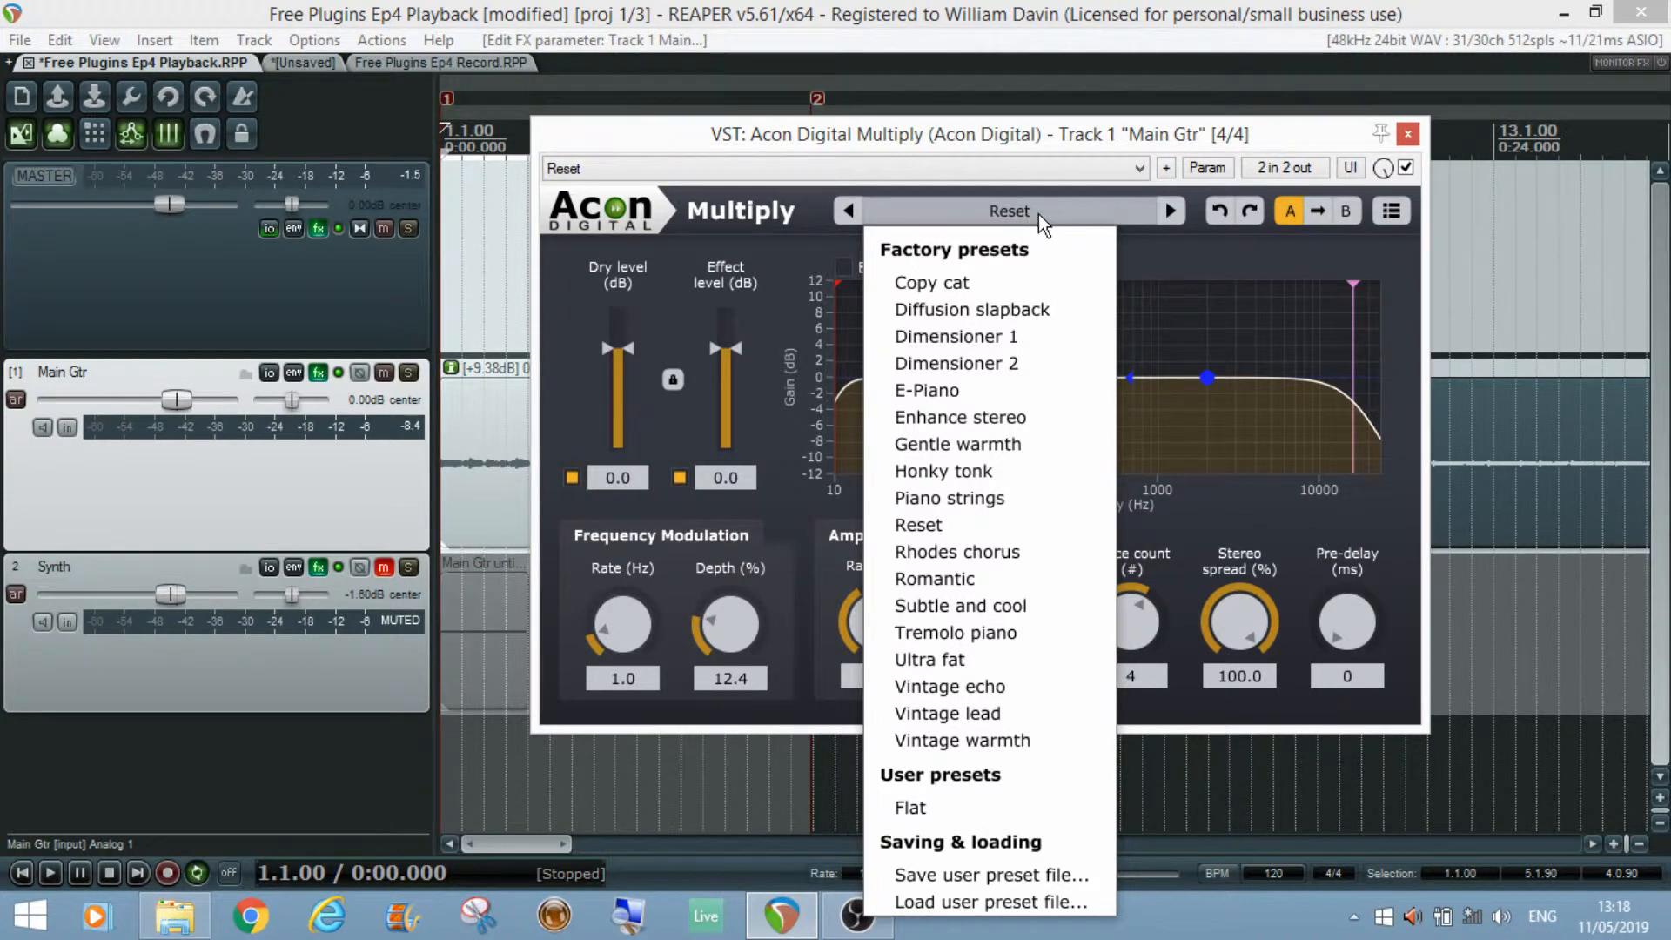
click(957, 821)
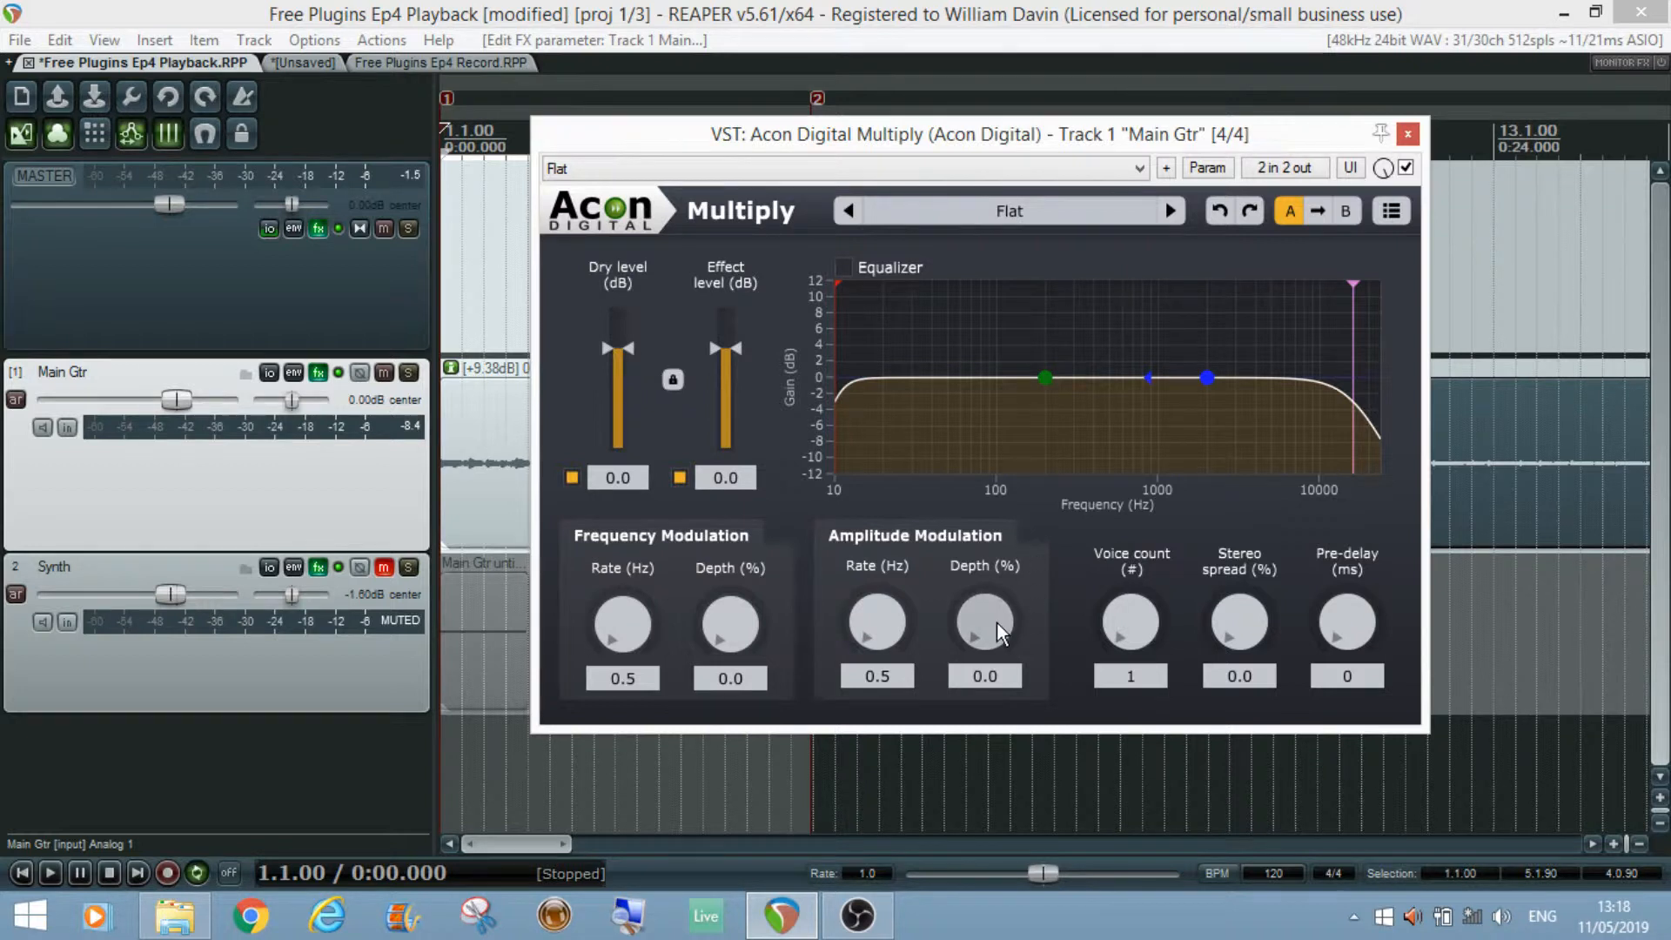
drag(978, 566, 878, 726)
click(990, 208)
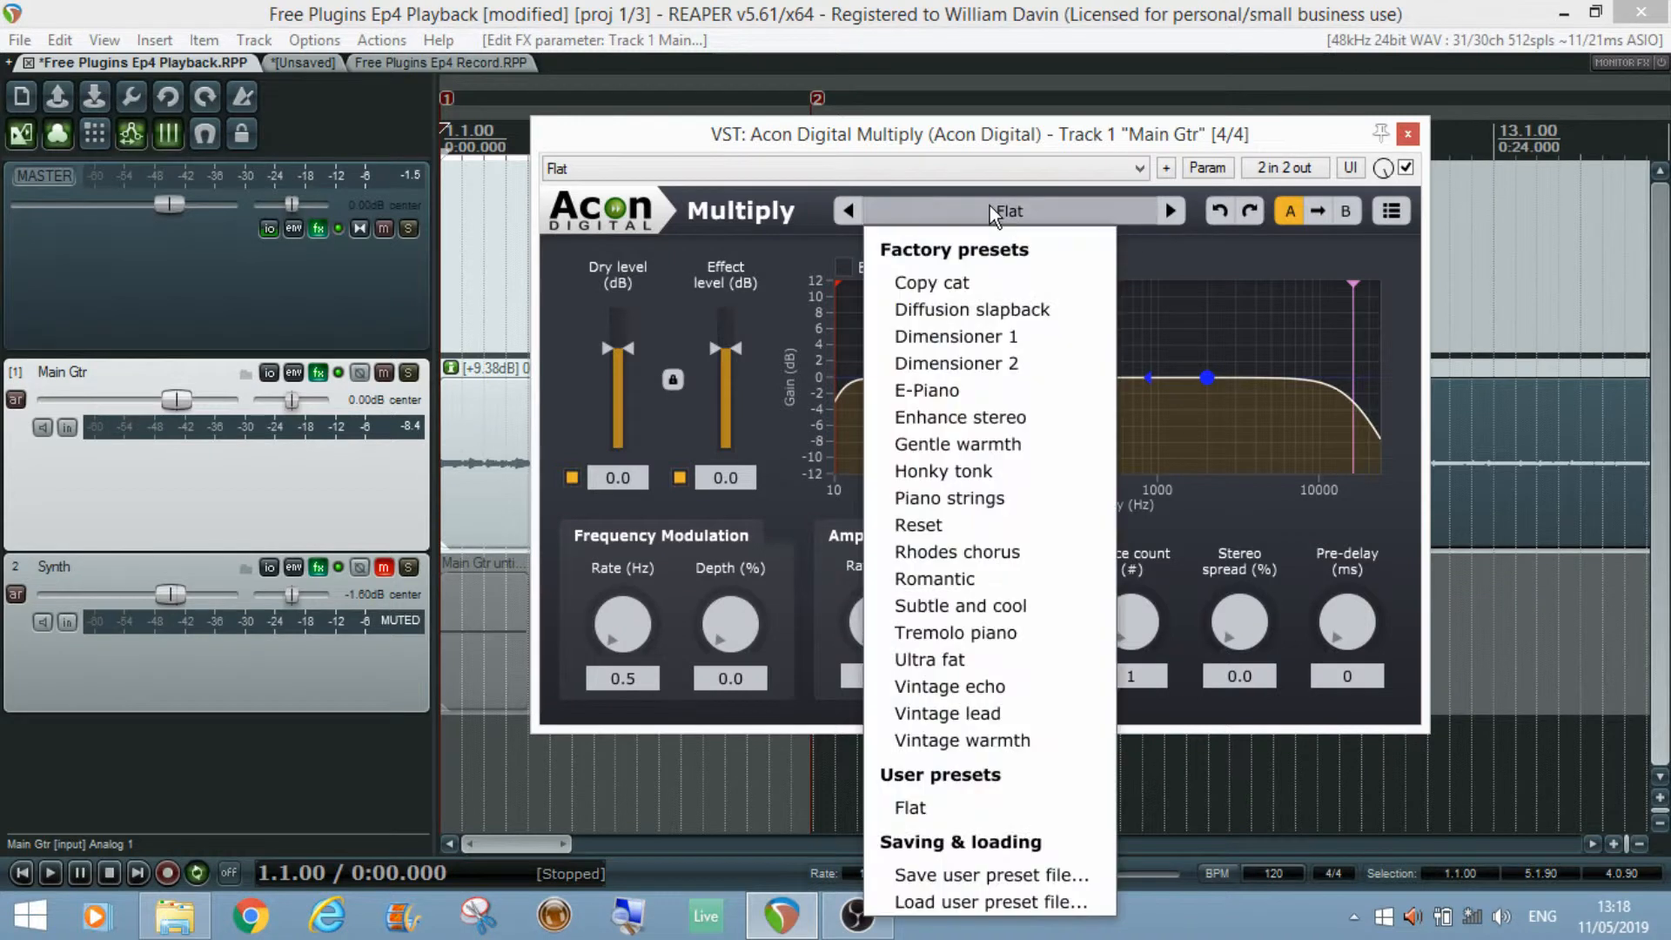
click(1020, 883)
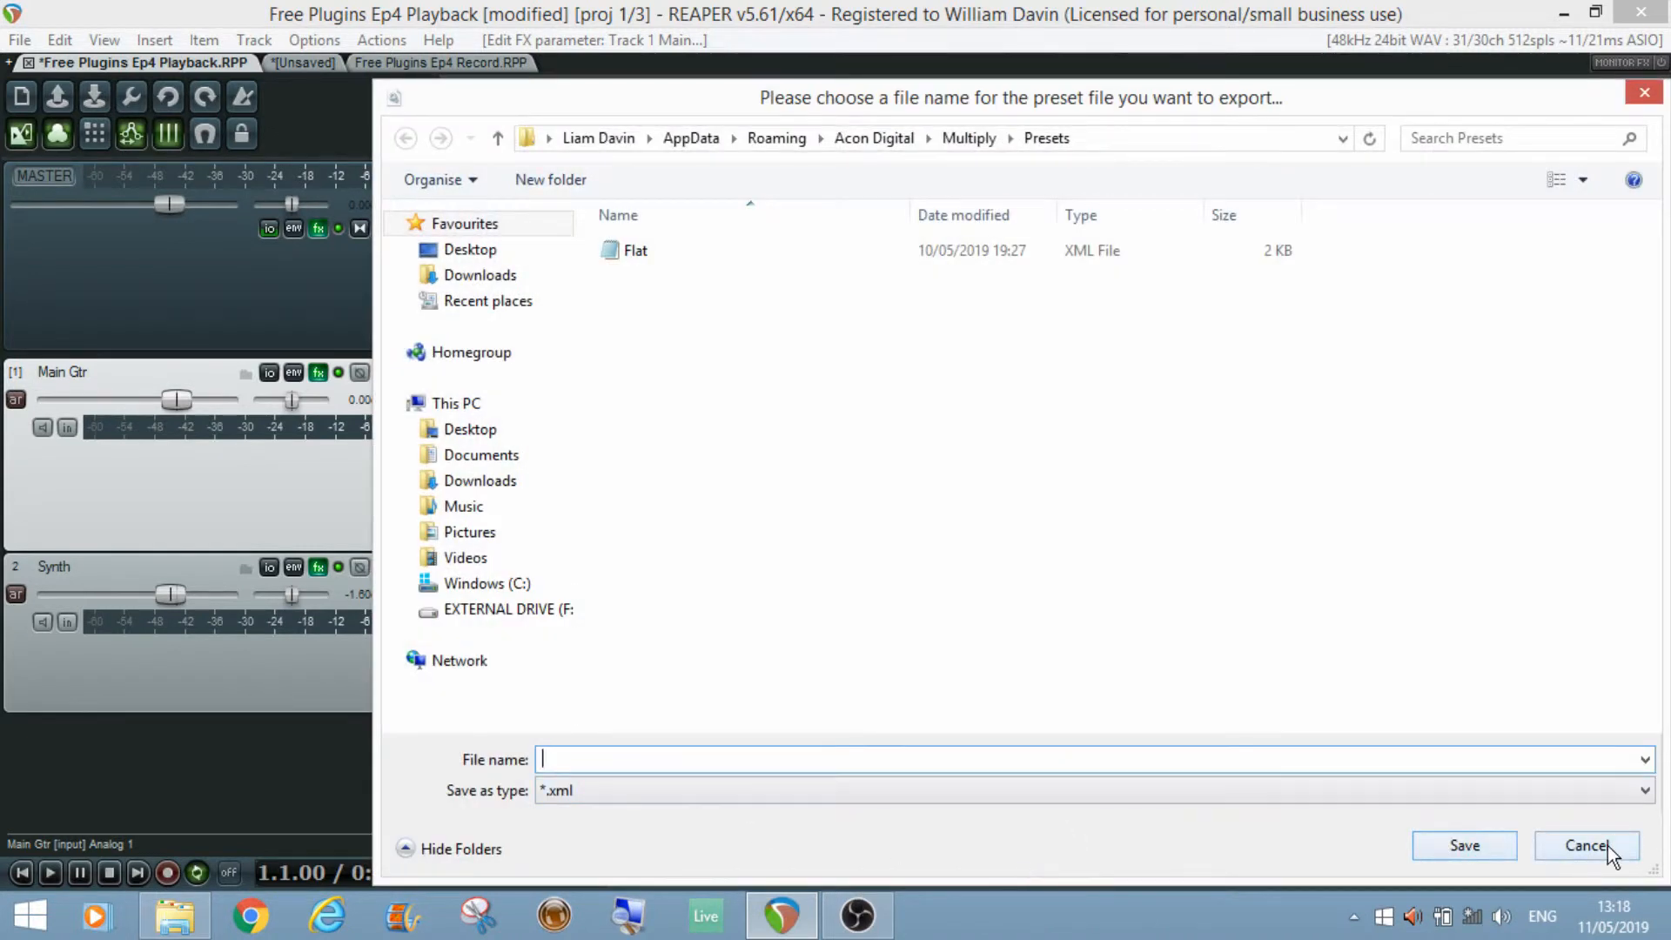
click(1584, 846)
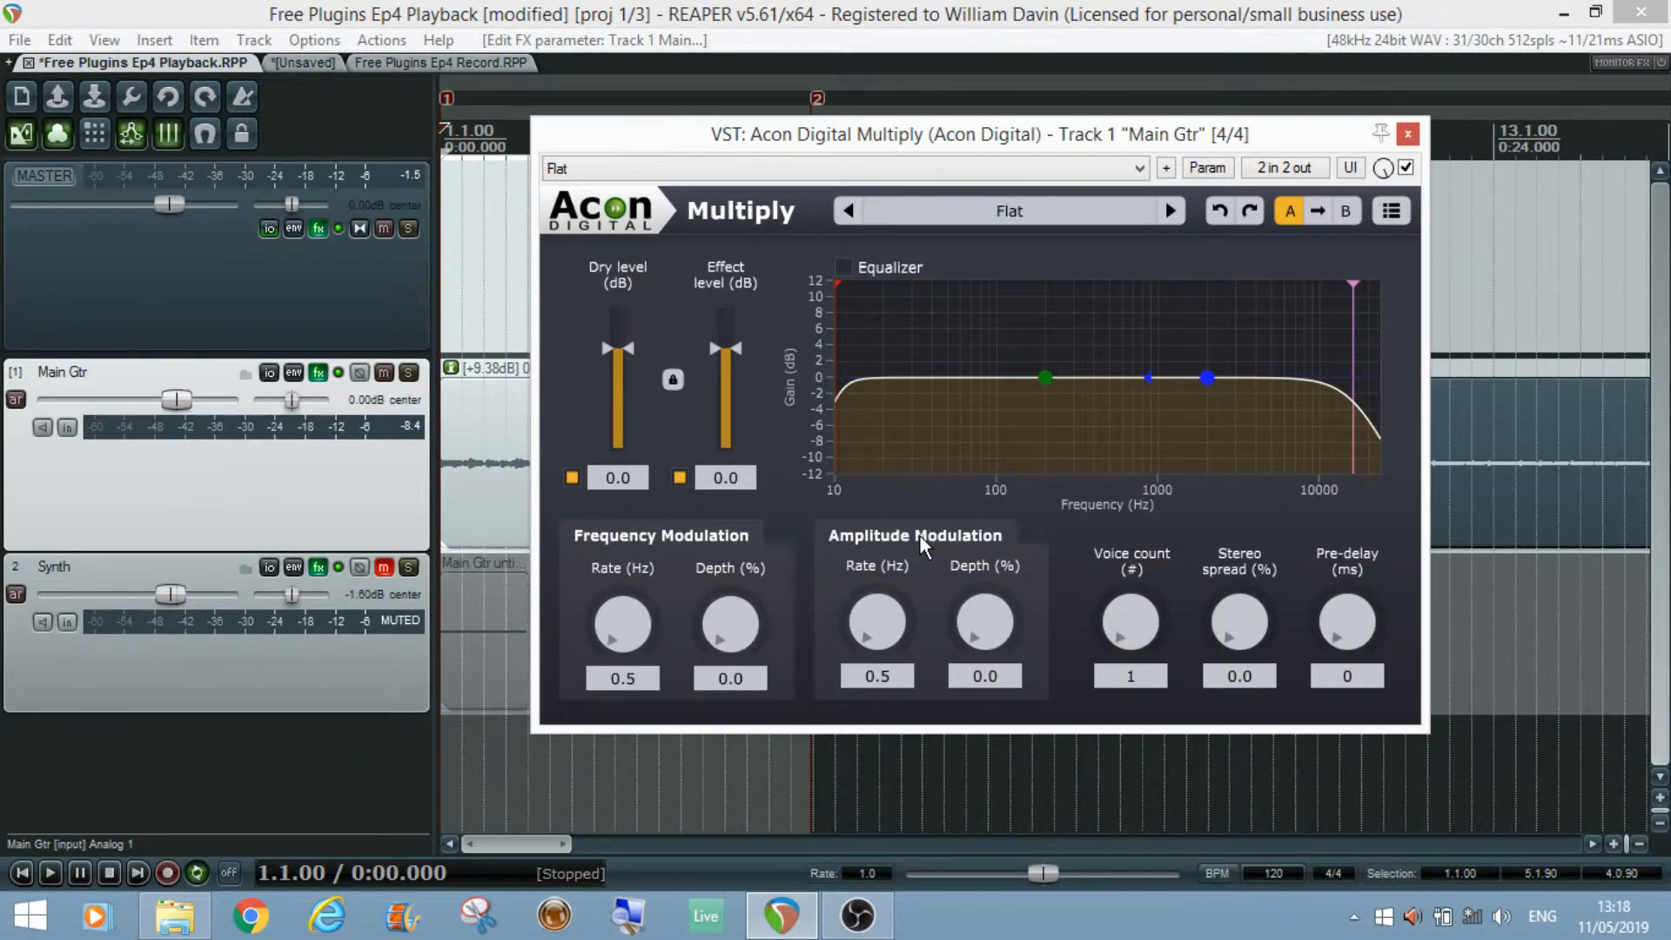
Step: Play the project with the Flat preset and stop playback
key(space)
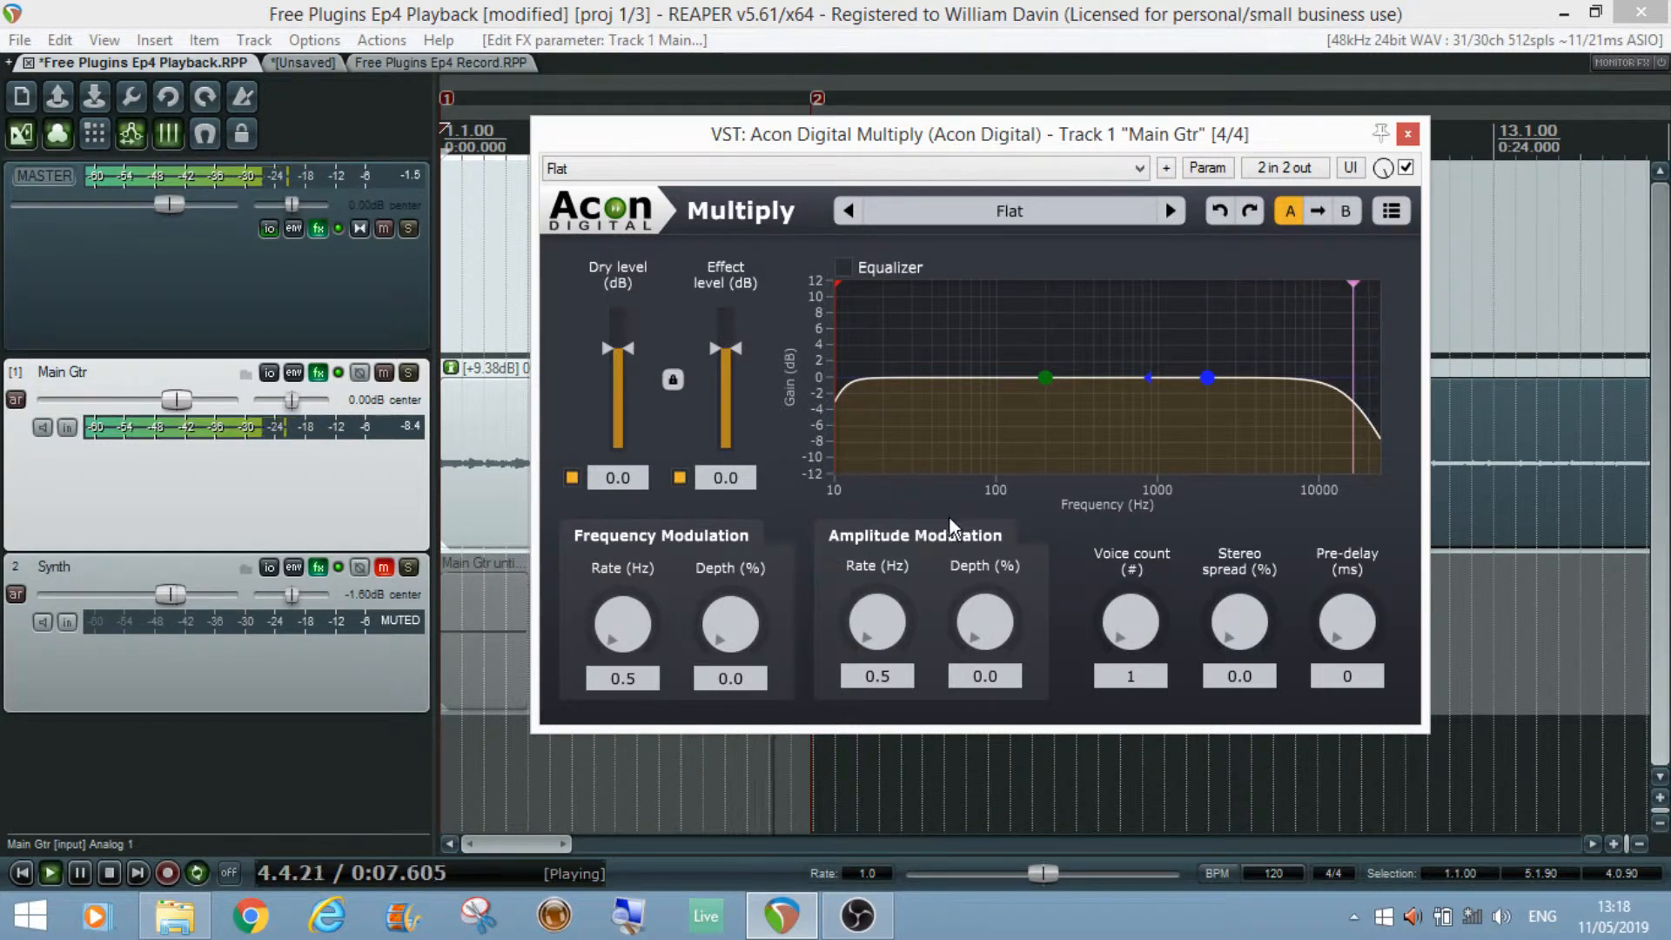
key(space)
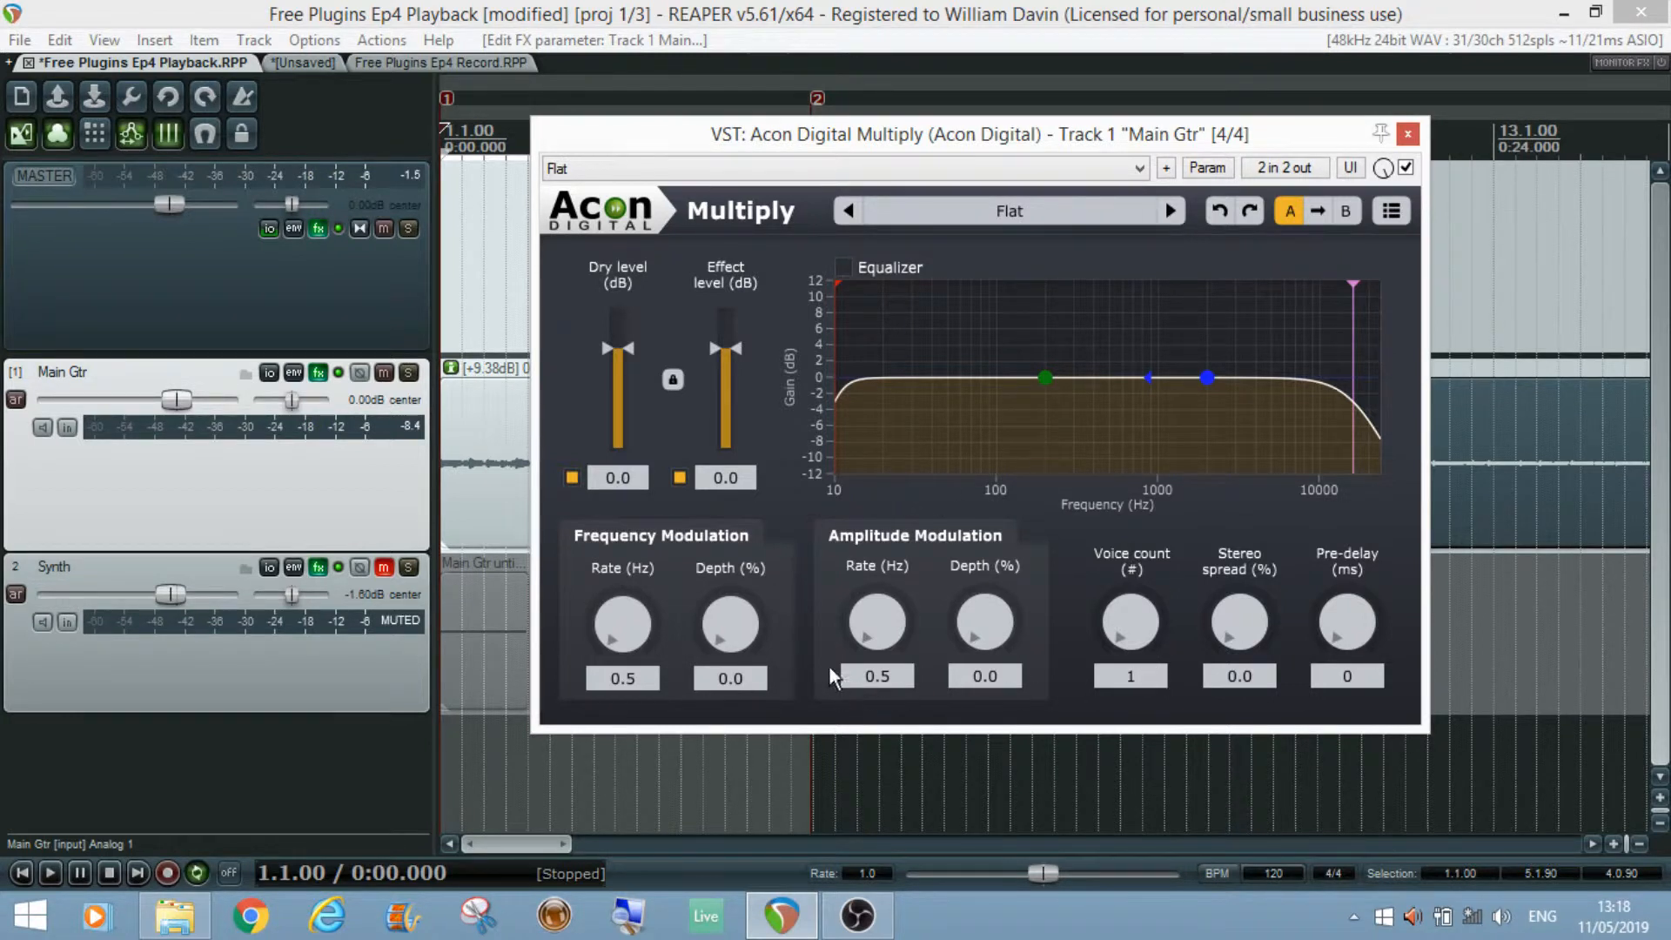
Step: Set the voice count to 4 and the frequency modulation rate to 3 Hz, then play the project
drag(1153, 629, 1148, 462)
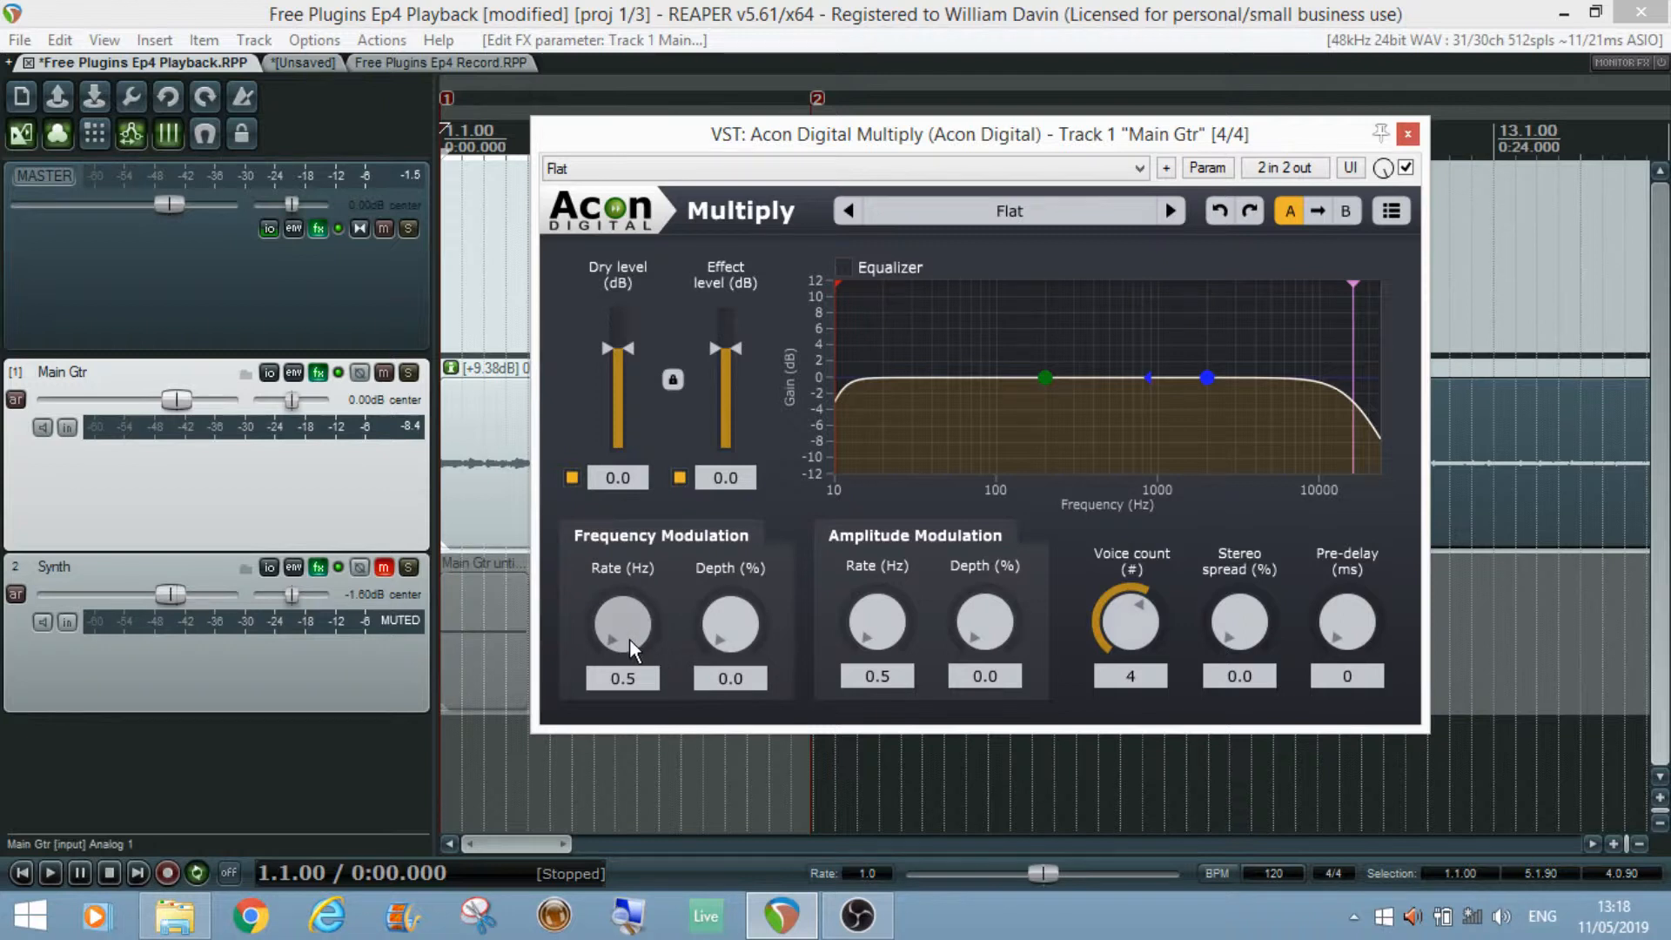
click(623, 680)
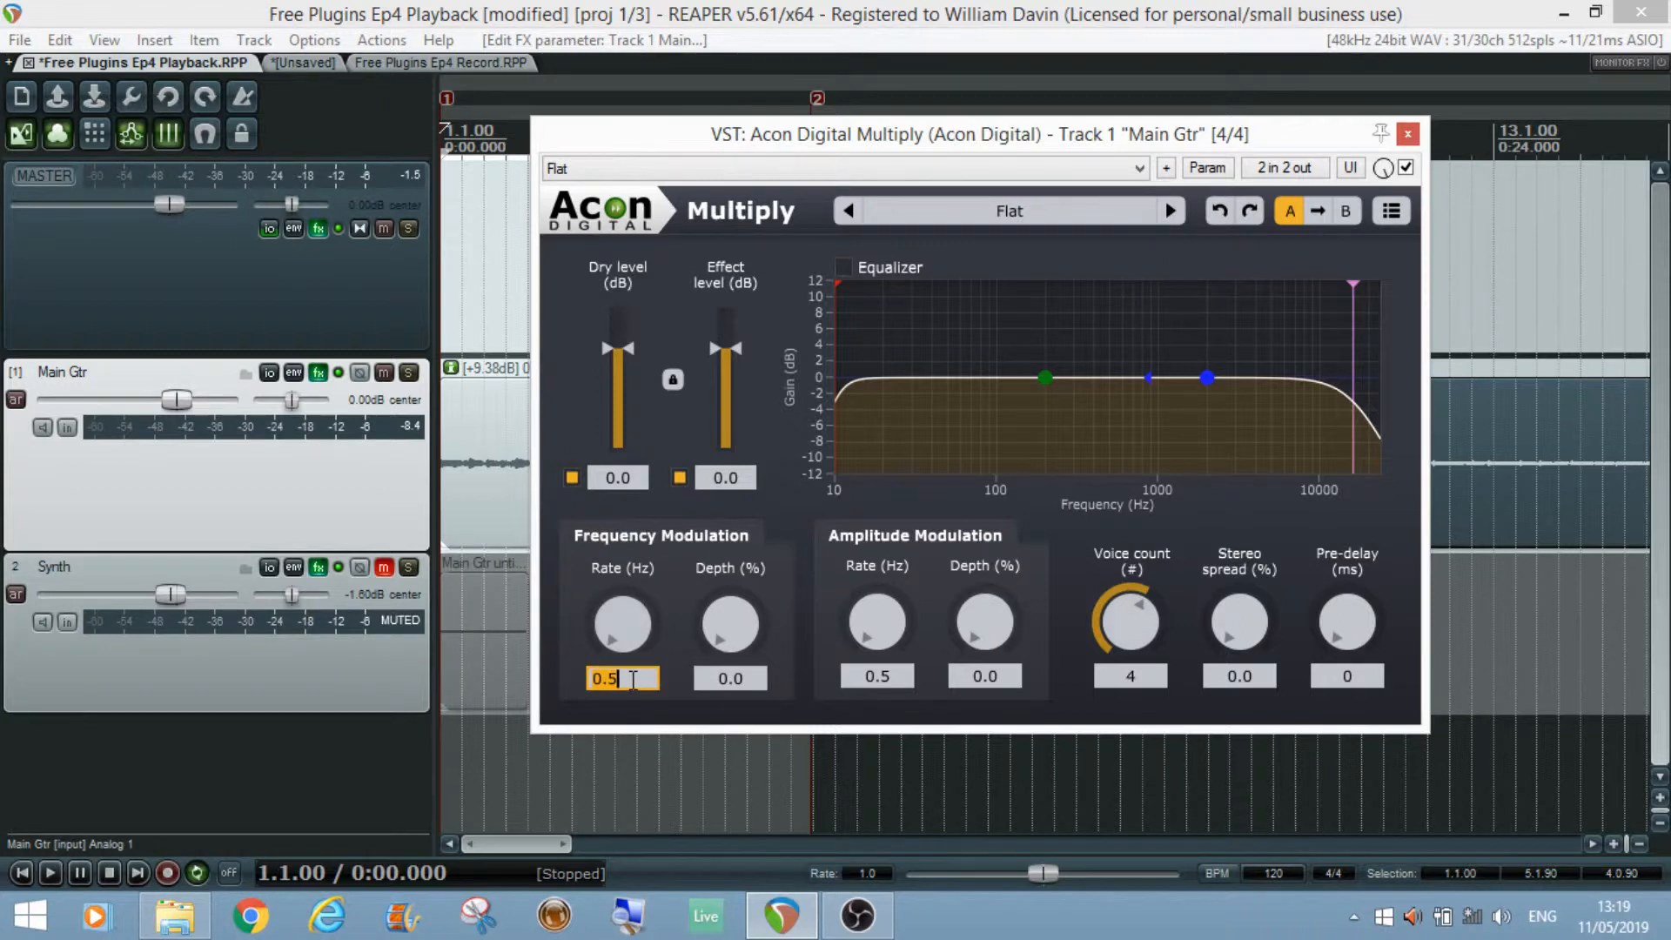
key(BackSpace)
key(BackSpace)
key(BackSpace)
text(3)
key(Return)
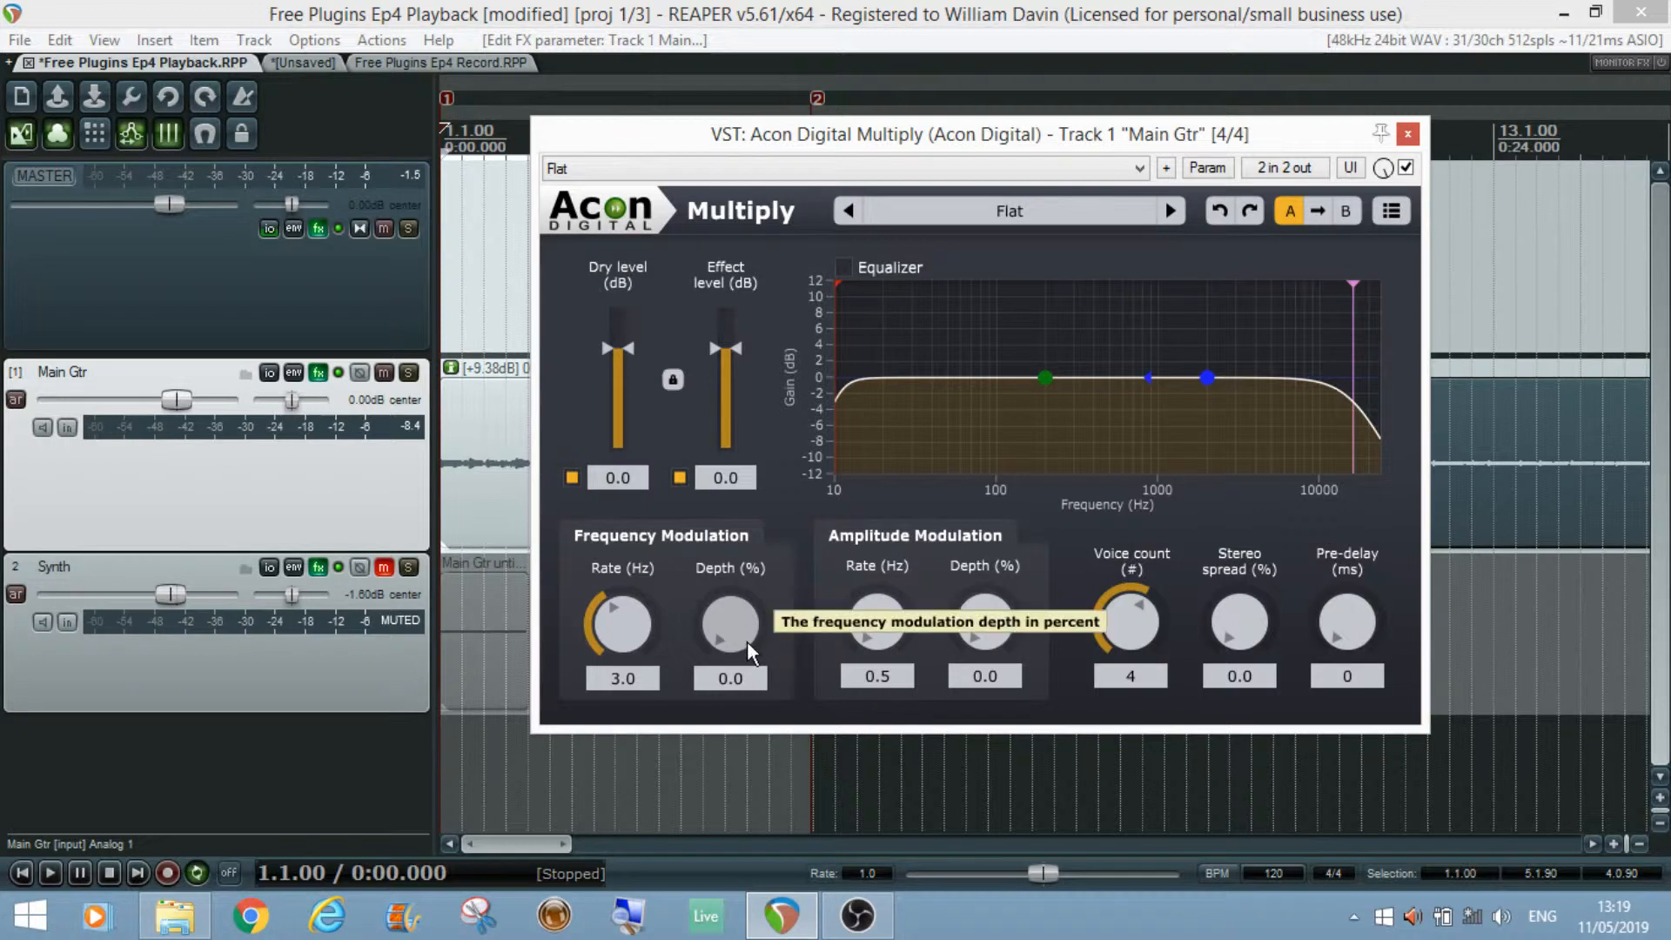
key(space)
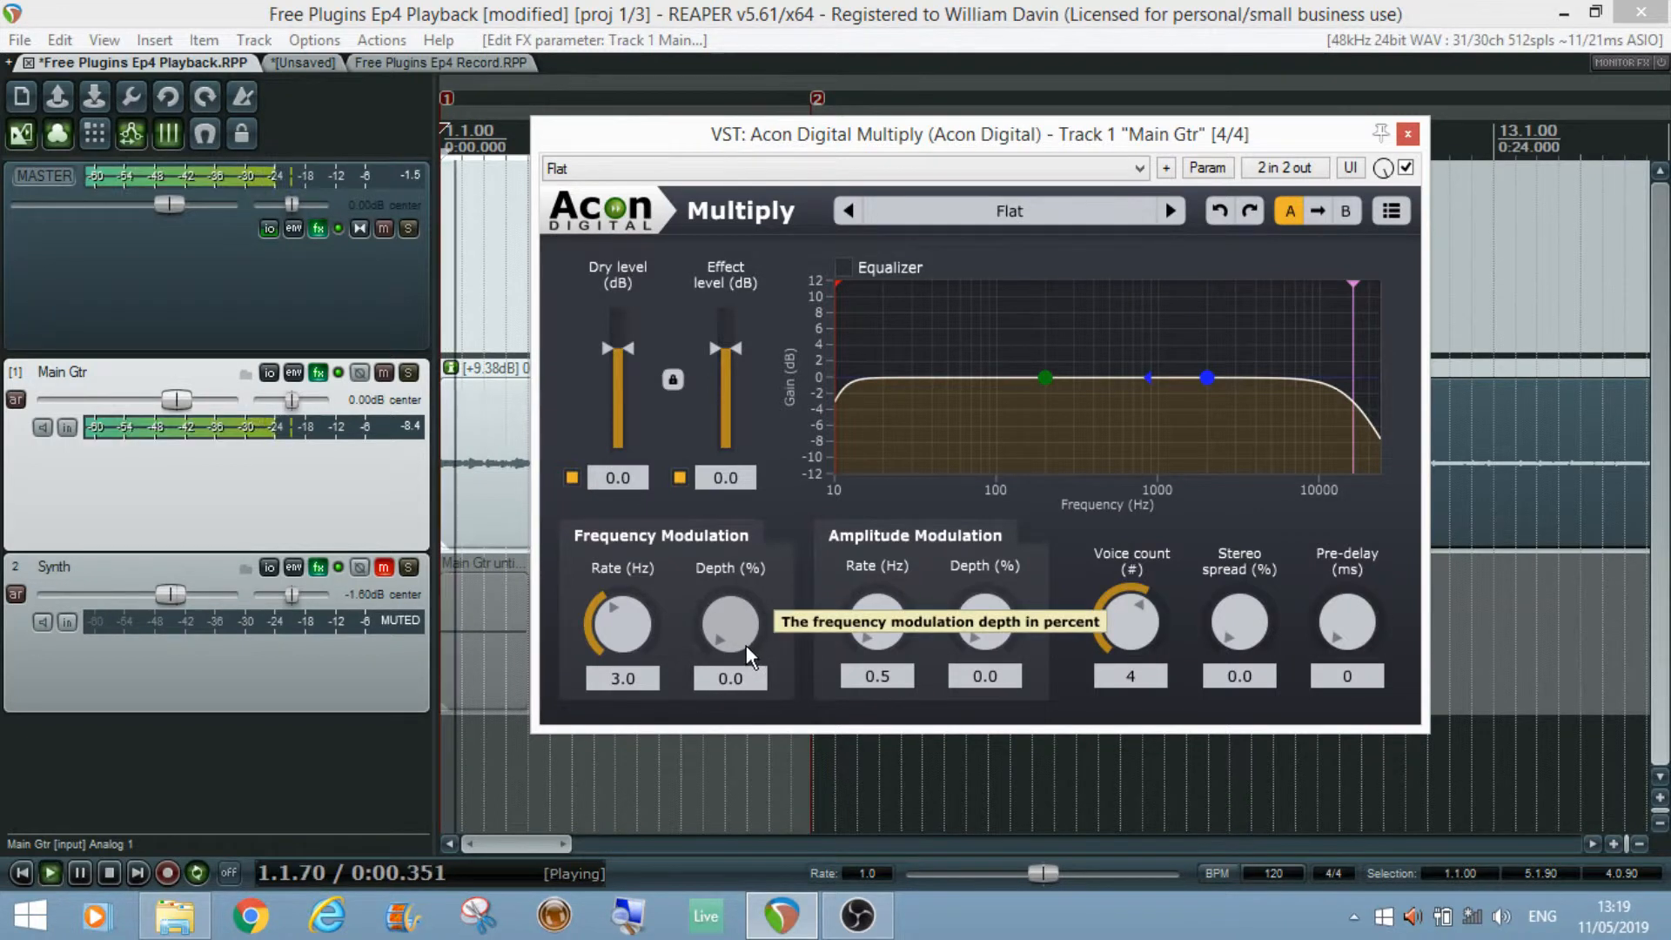
Step: Set the frequency modulation depth to 8.2 % and stop playback
drag(738, 639, 670, 730)
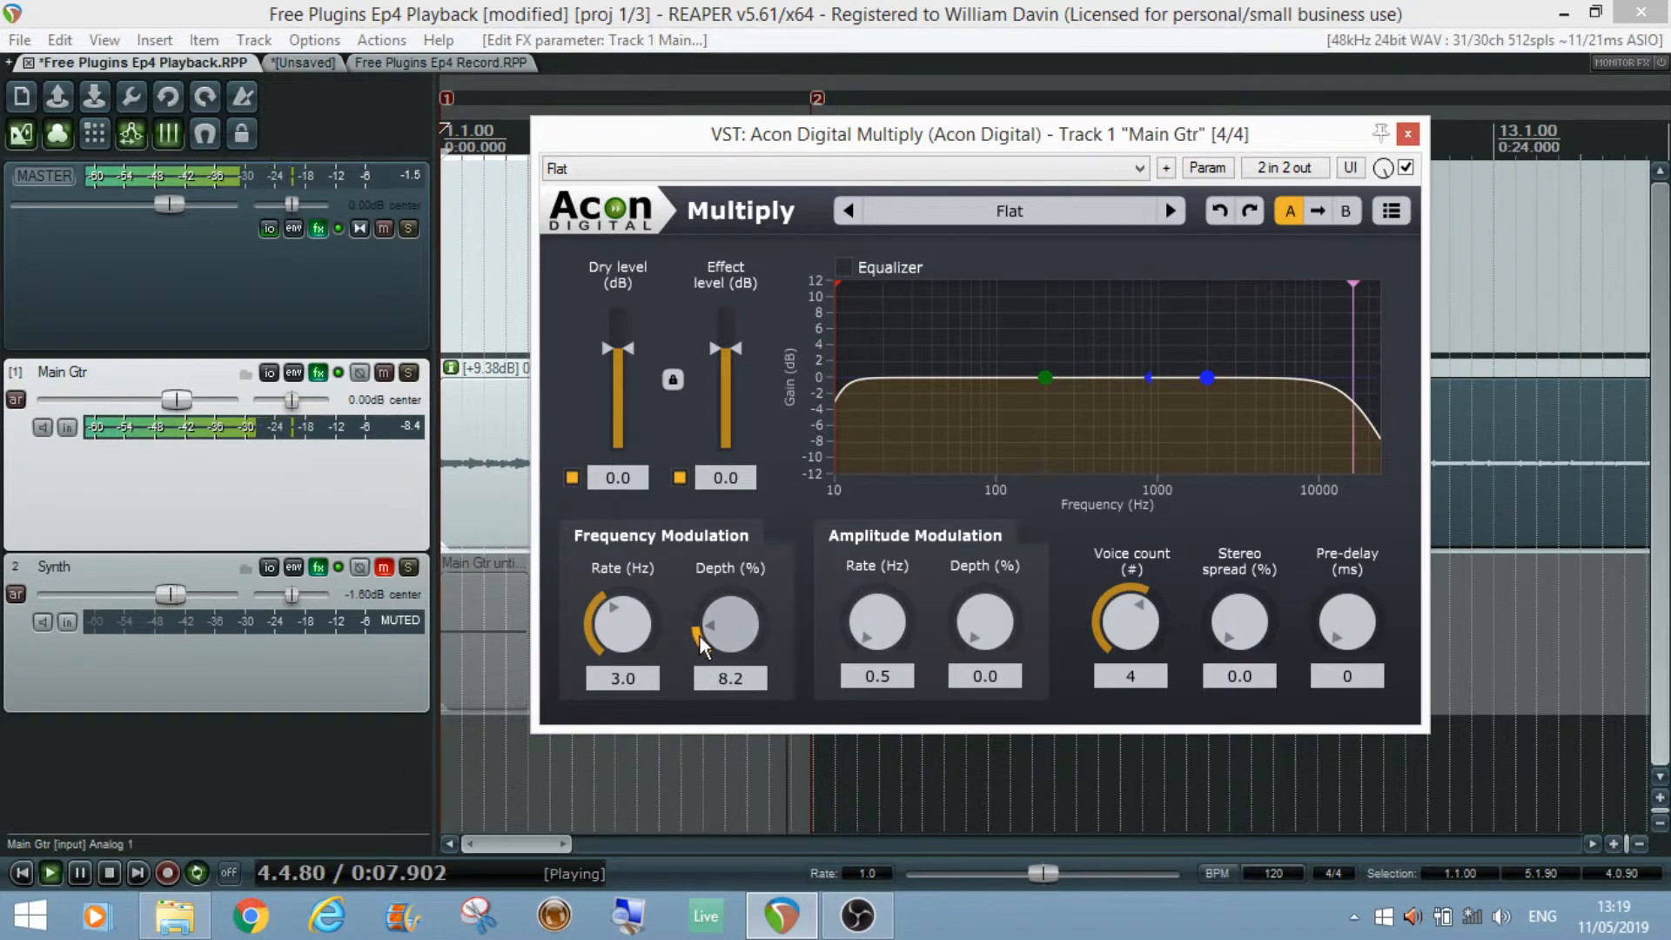
key(space)
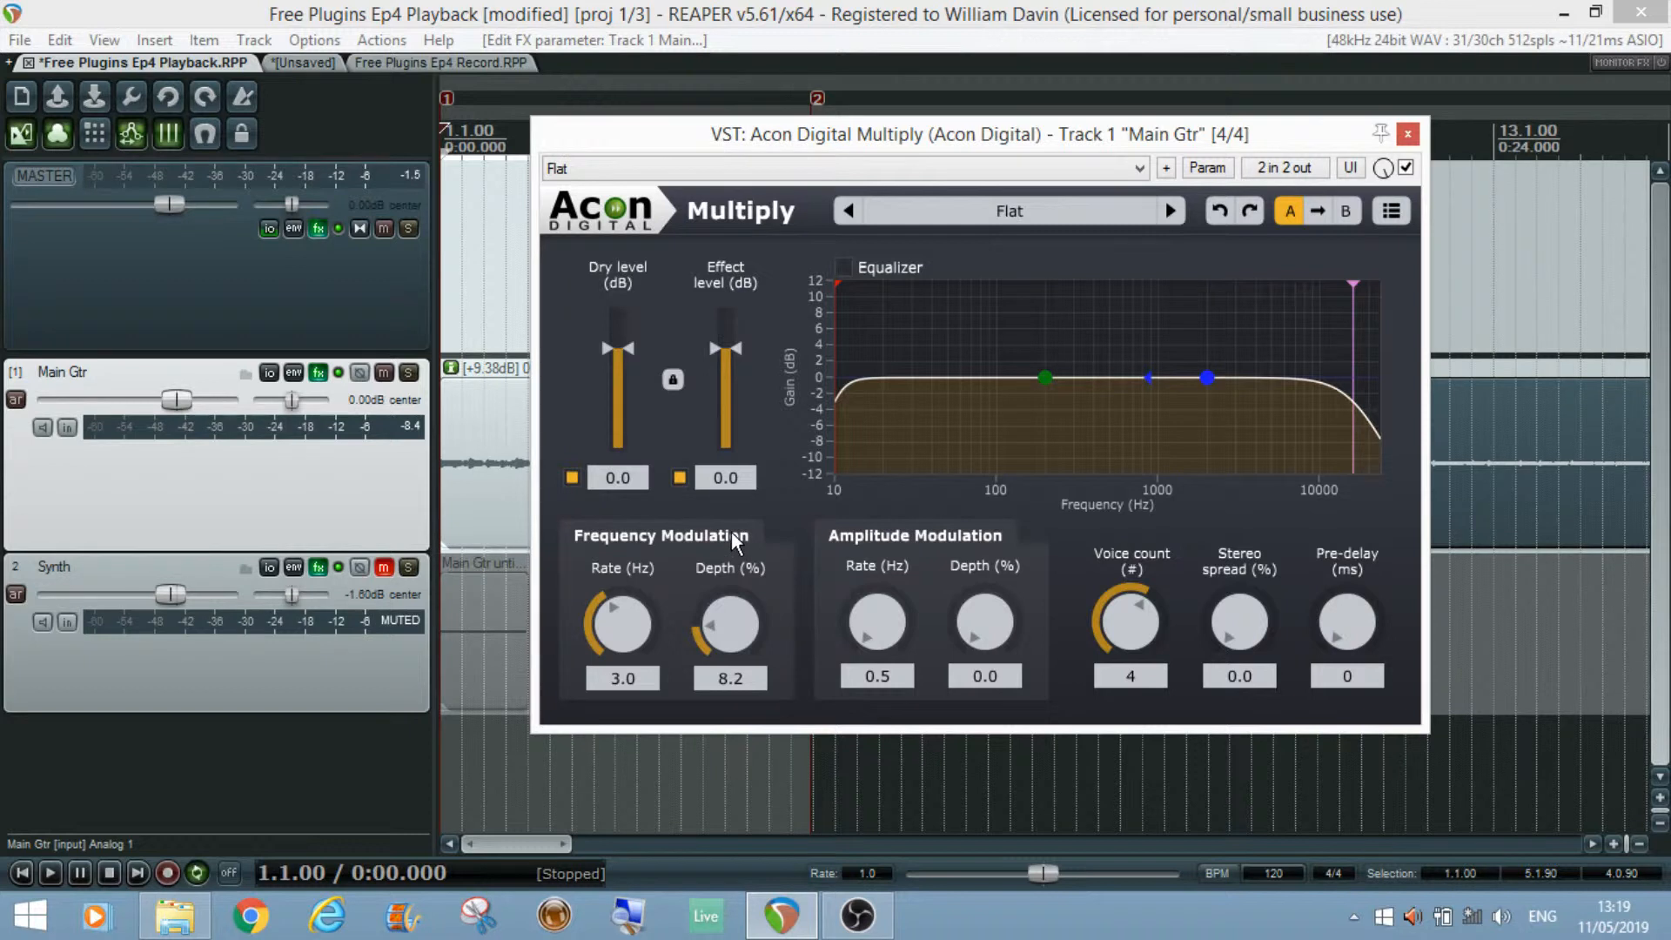
Step: Play the project while switching the effect signal off and on to compare, then stop playback
click(681, 477)
click(681, 477)
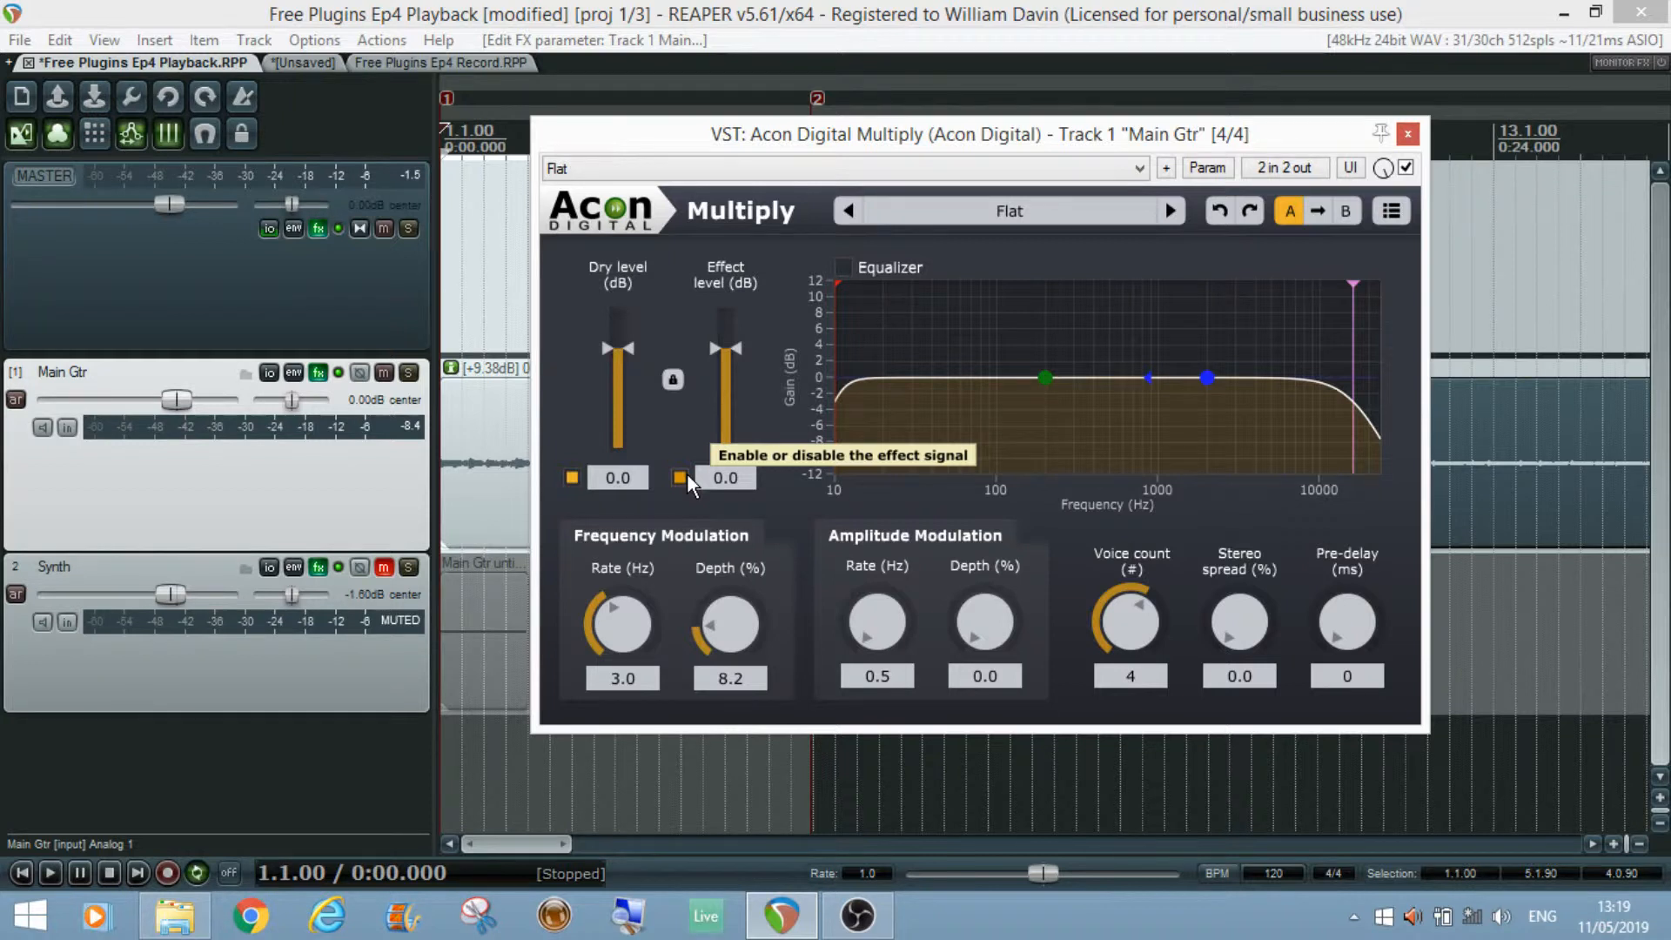
key(space)
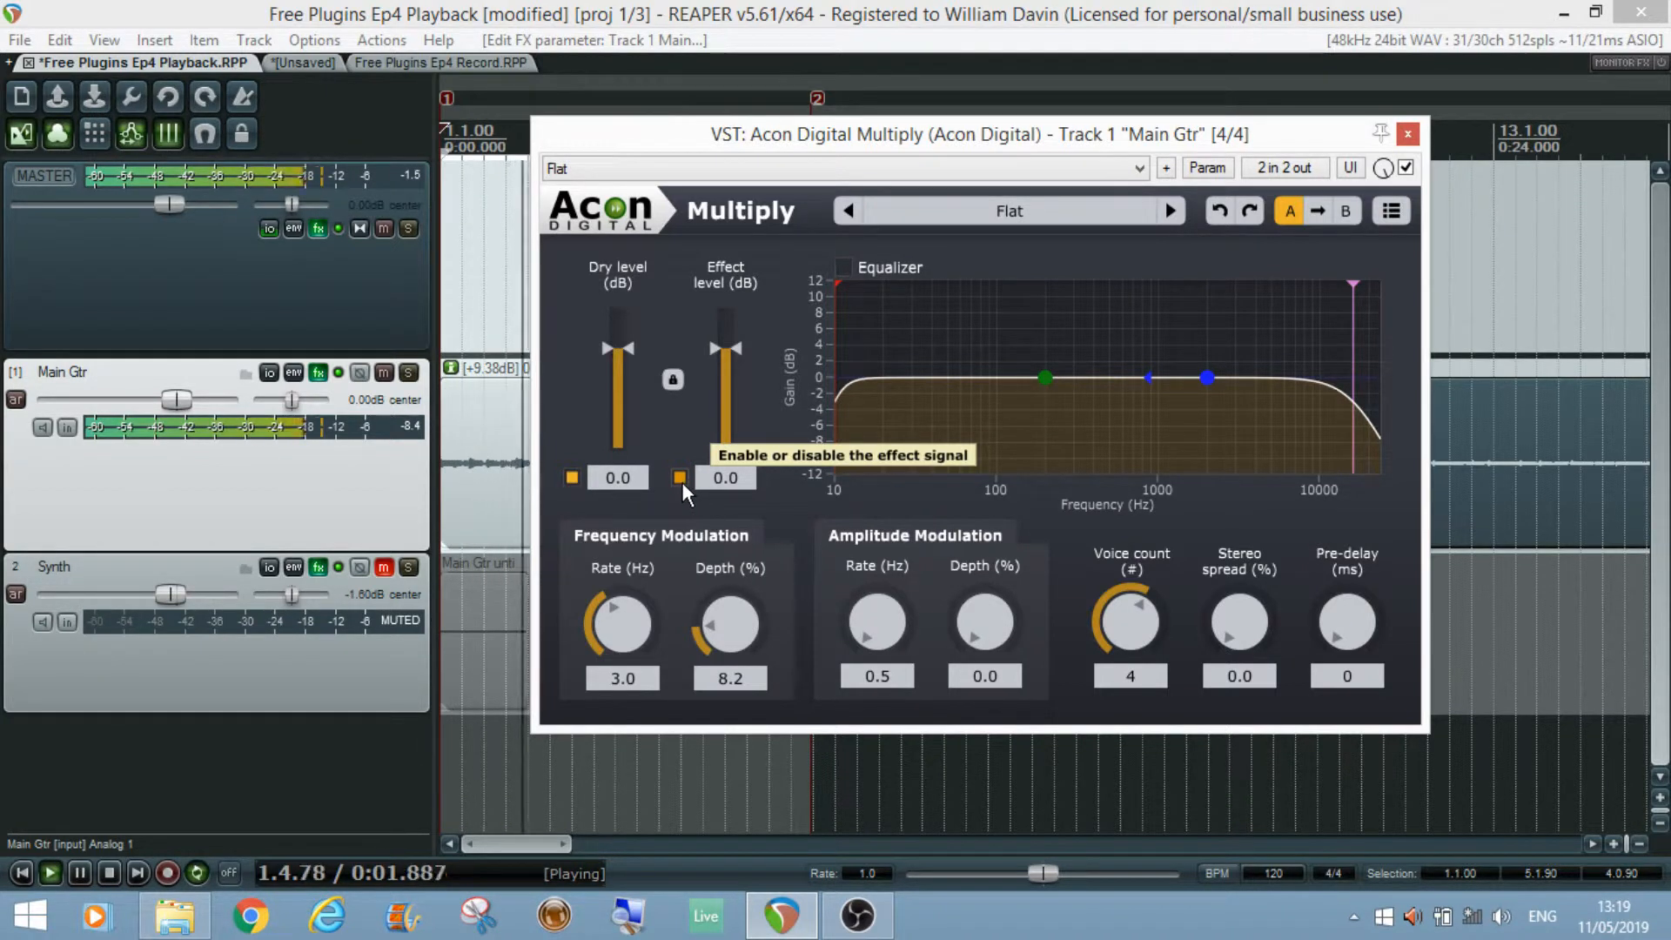
click(680, 479)
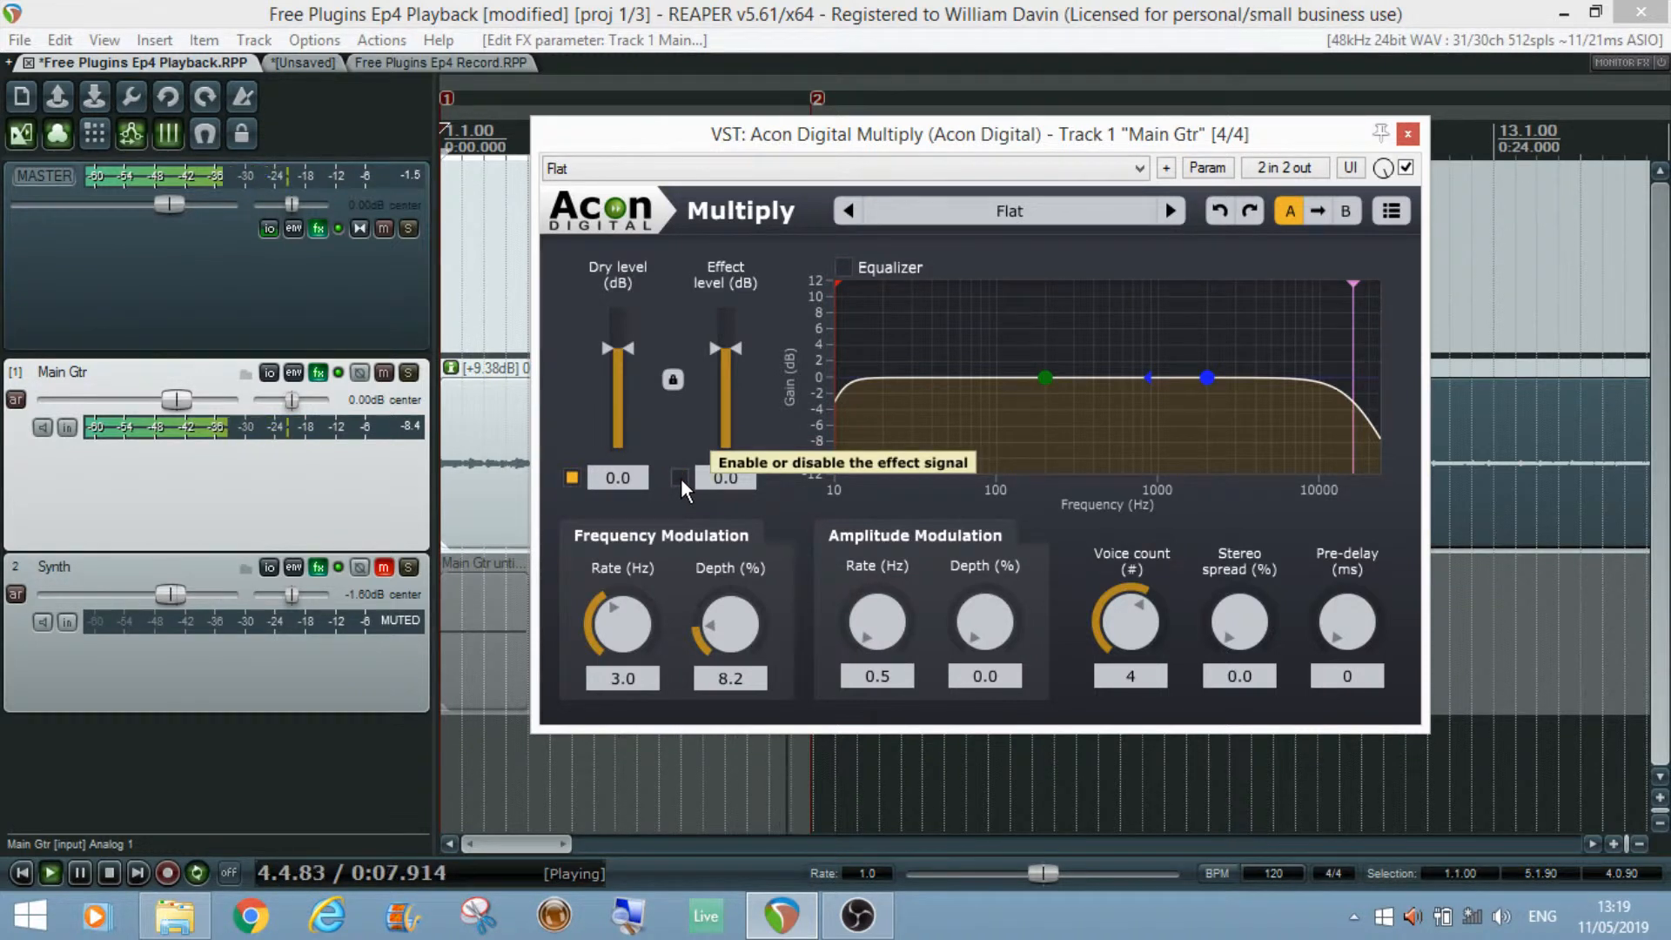
click(681, 478)
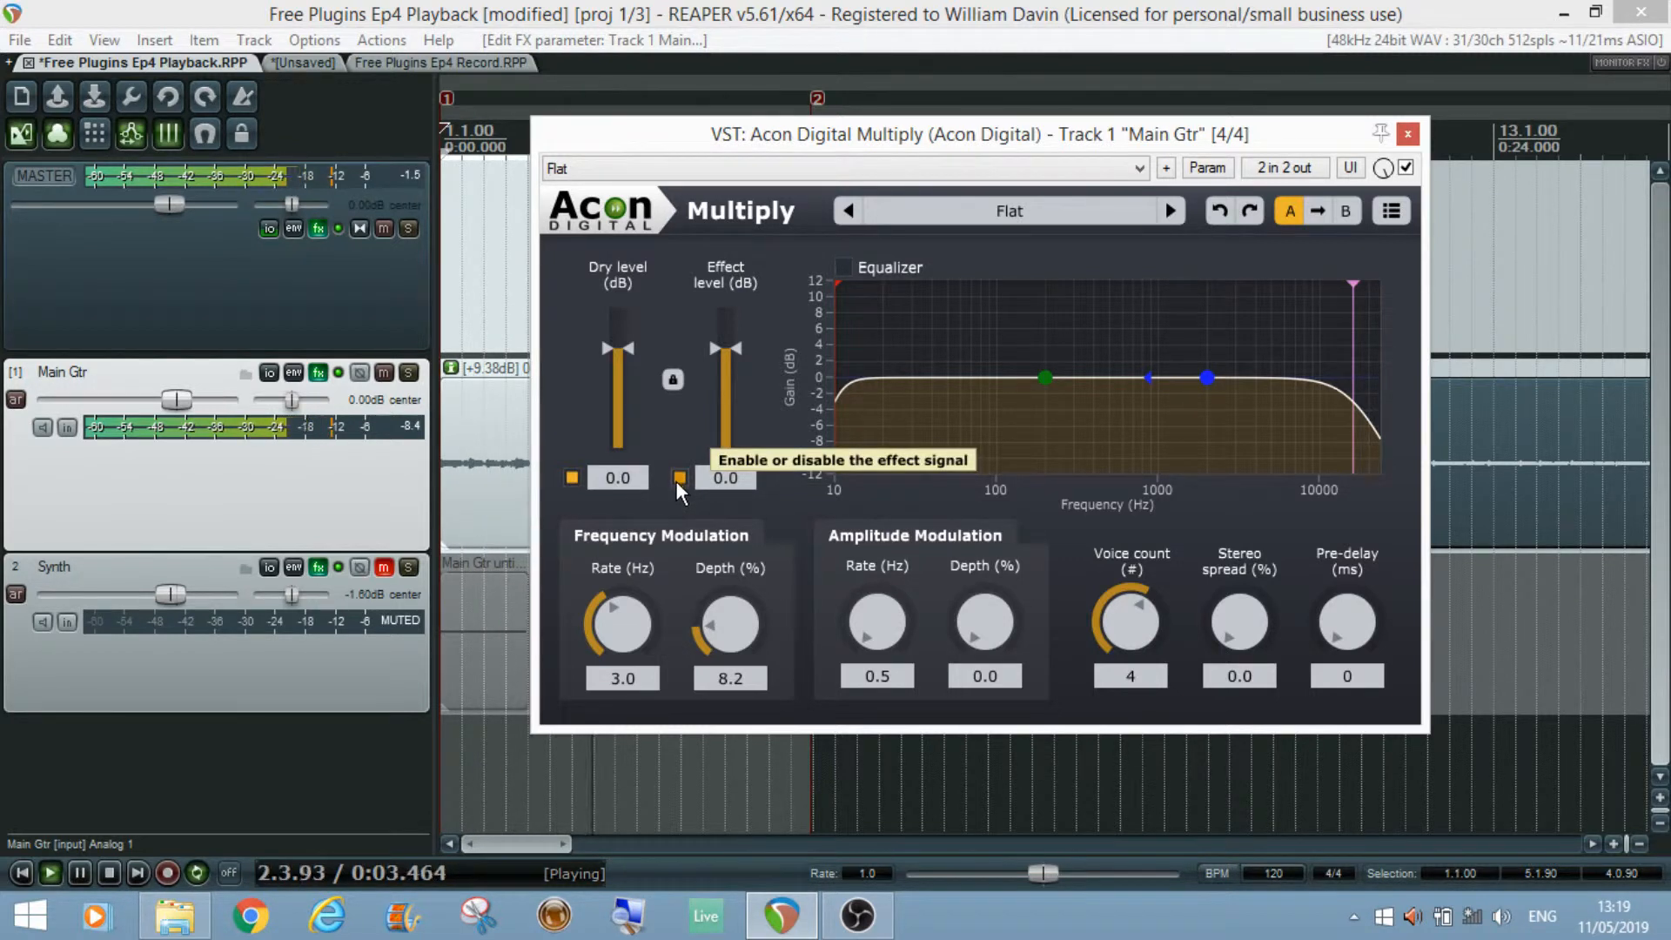
key(space)
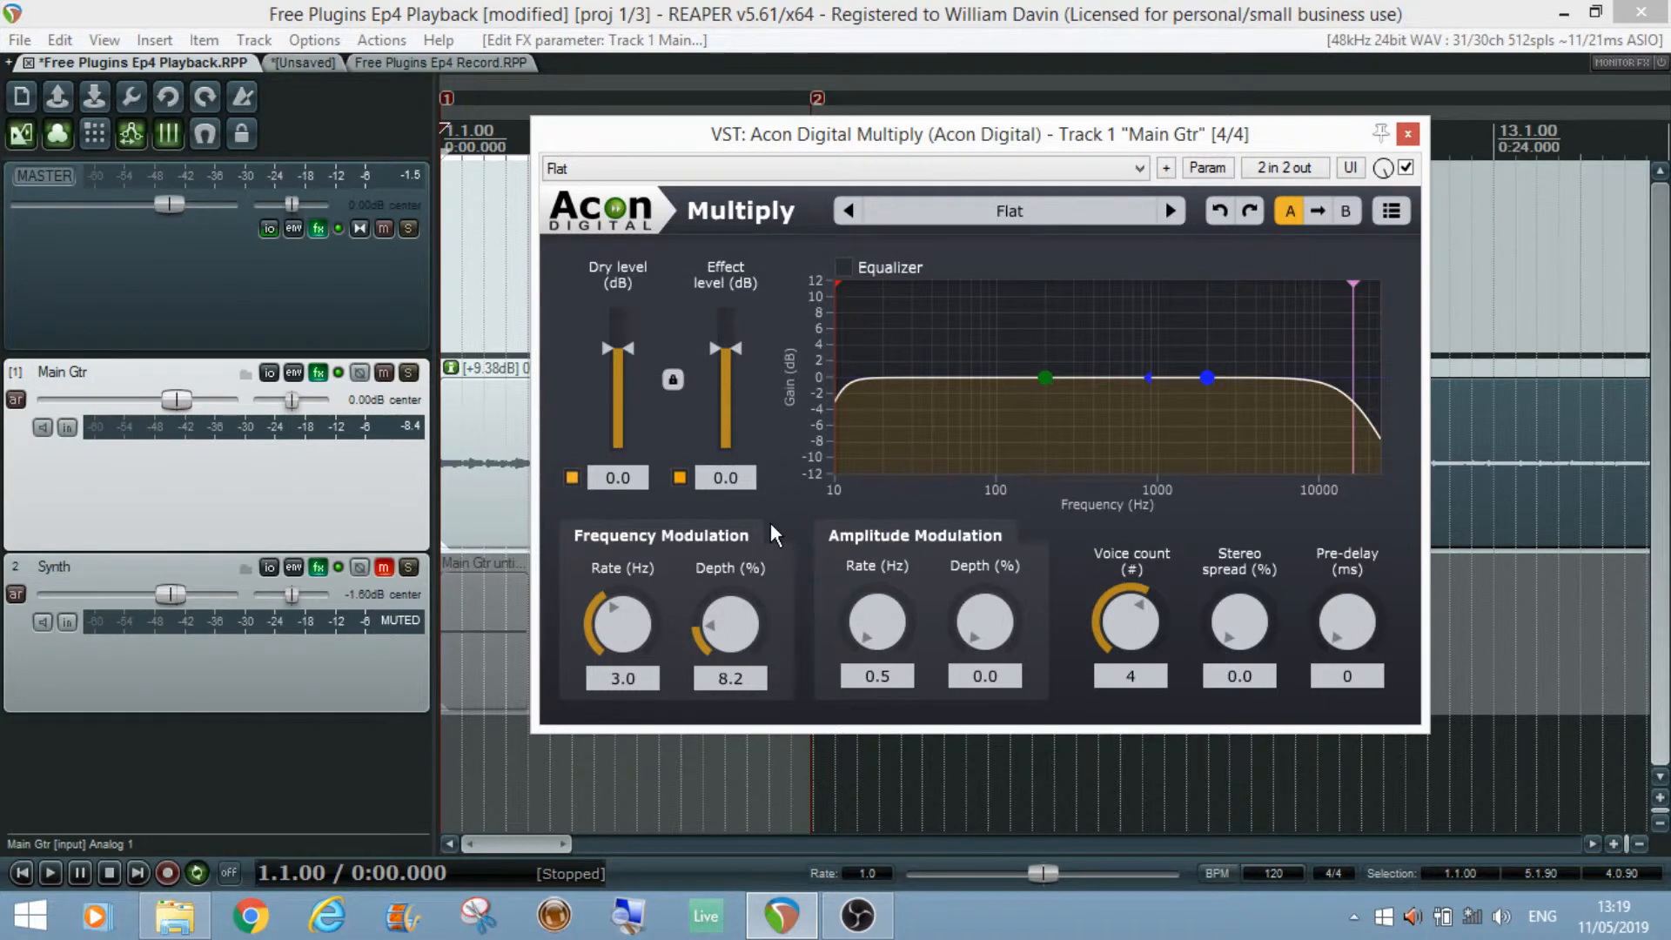
Step: Set the amplitude modulation rate to 3.8 Hz and depth to 29.8 % while listening to playback
drag(884, 648, 885, 629)
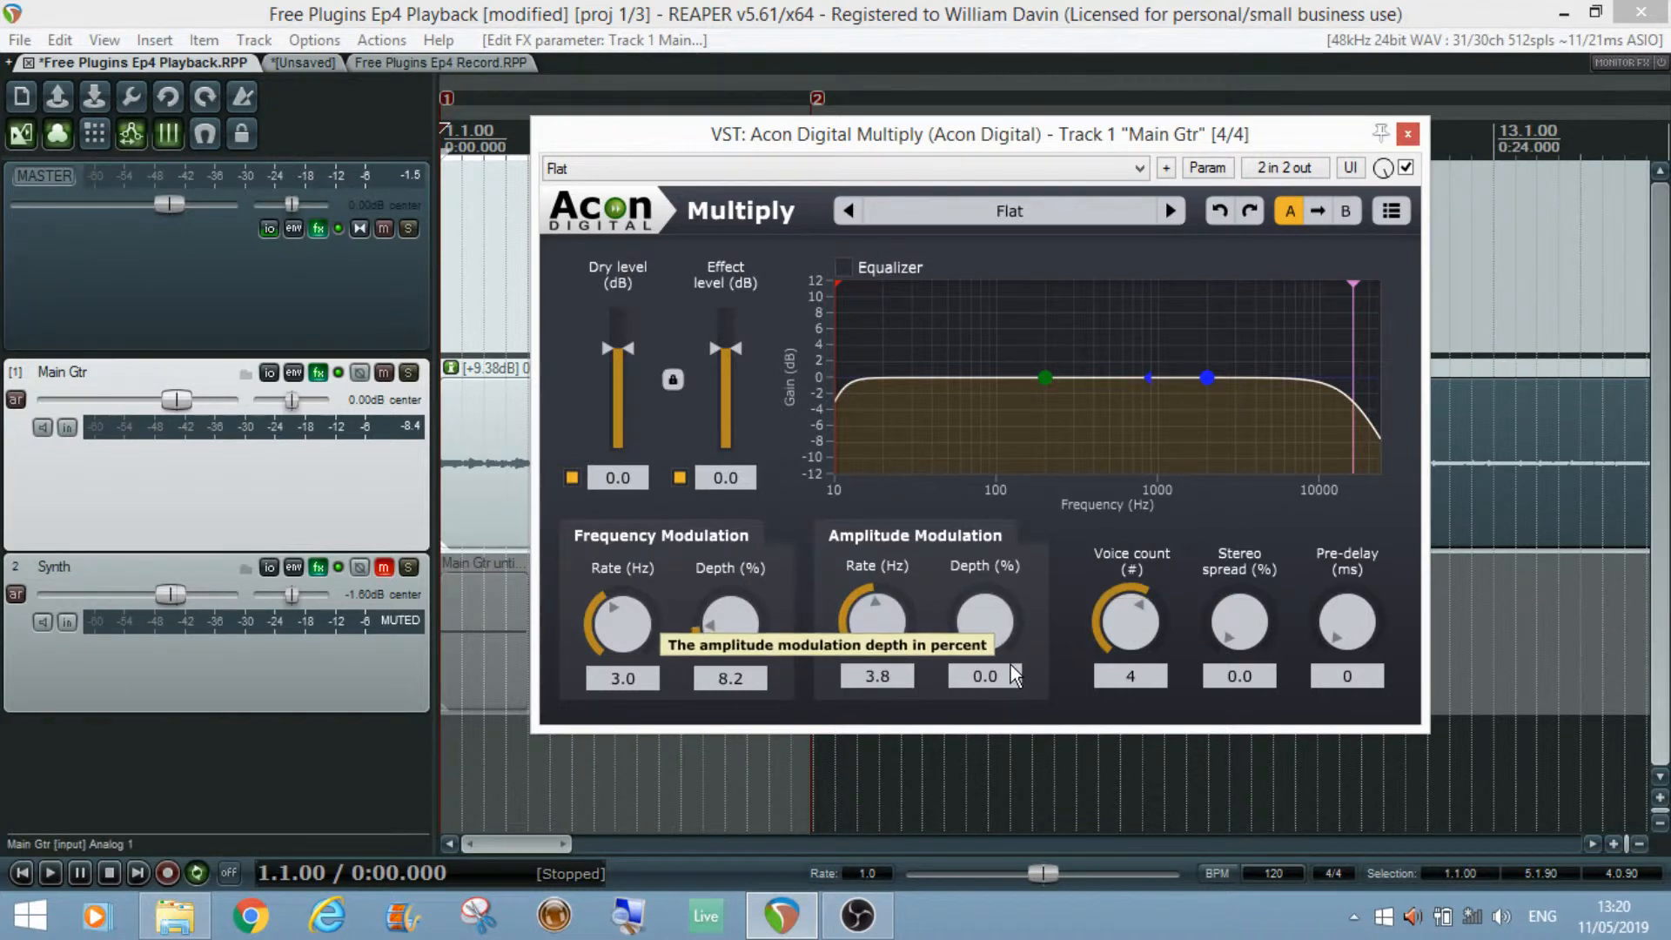
key(space)
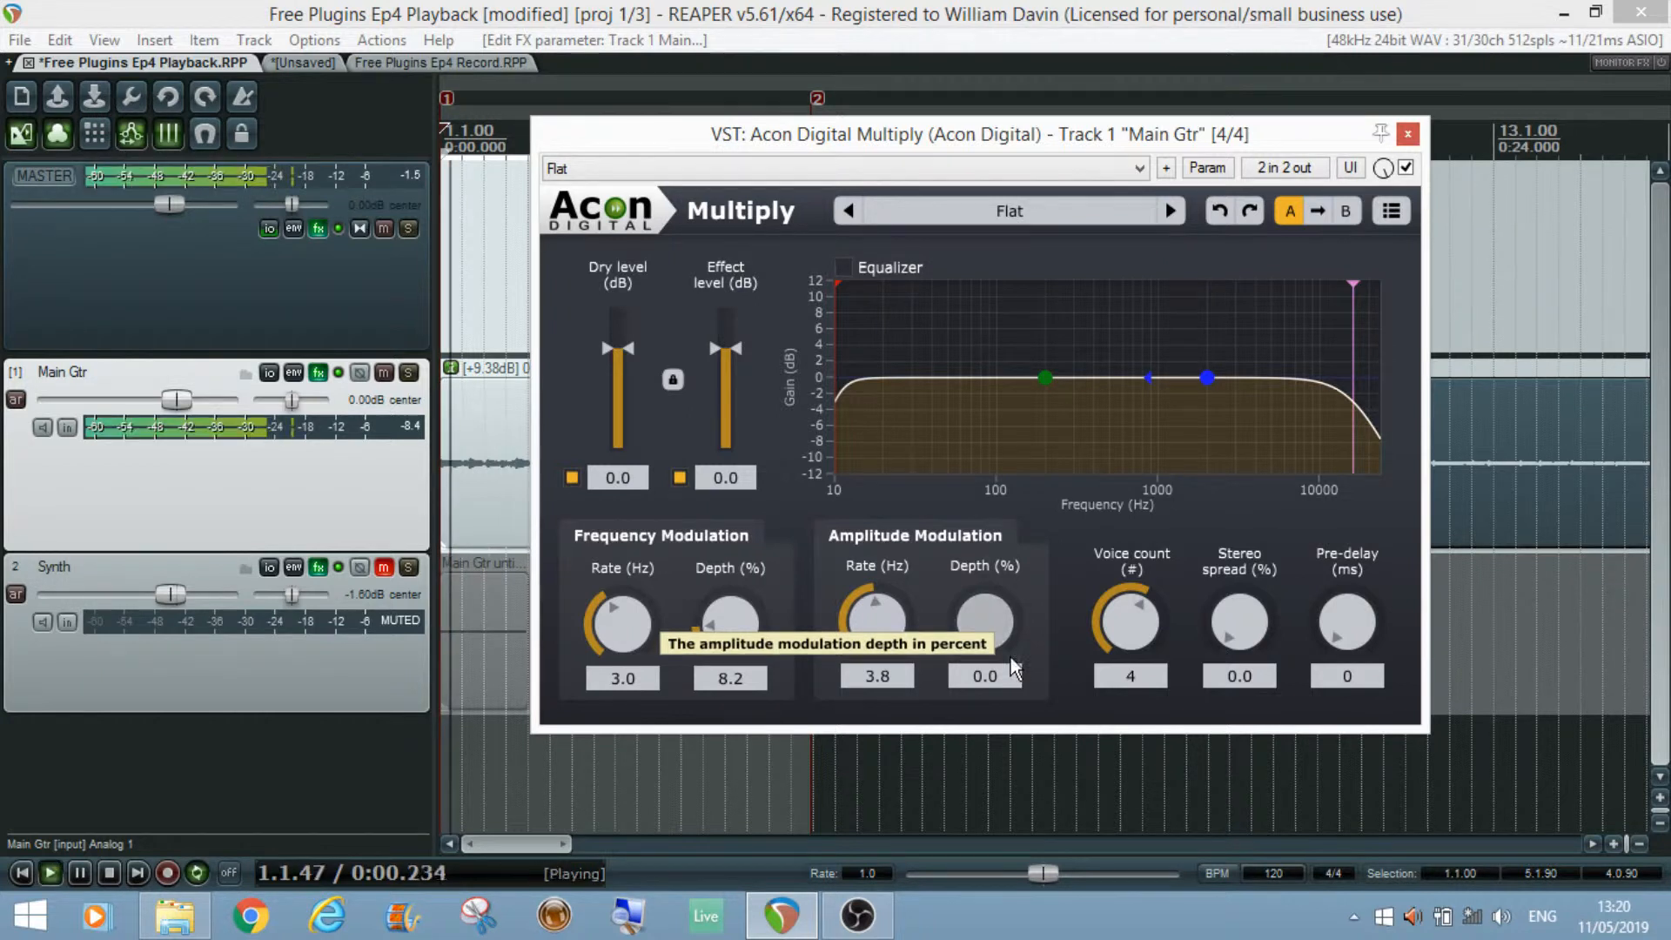
drag(985, 634, 991, 503)
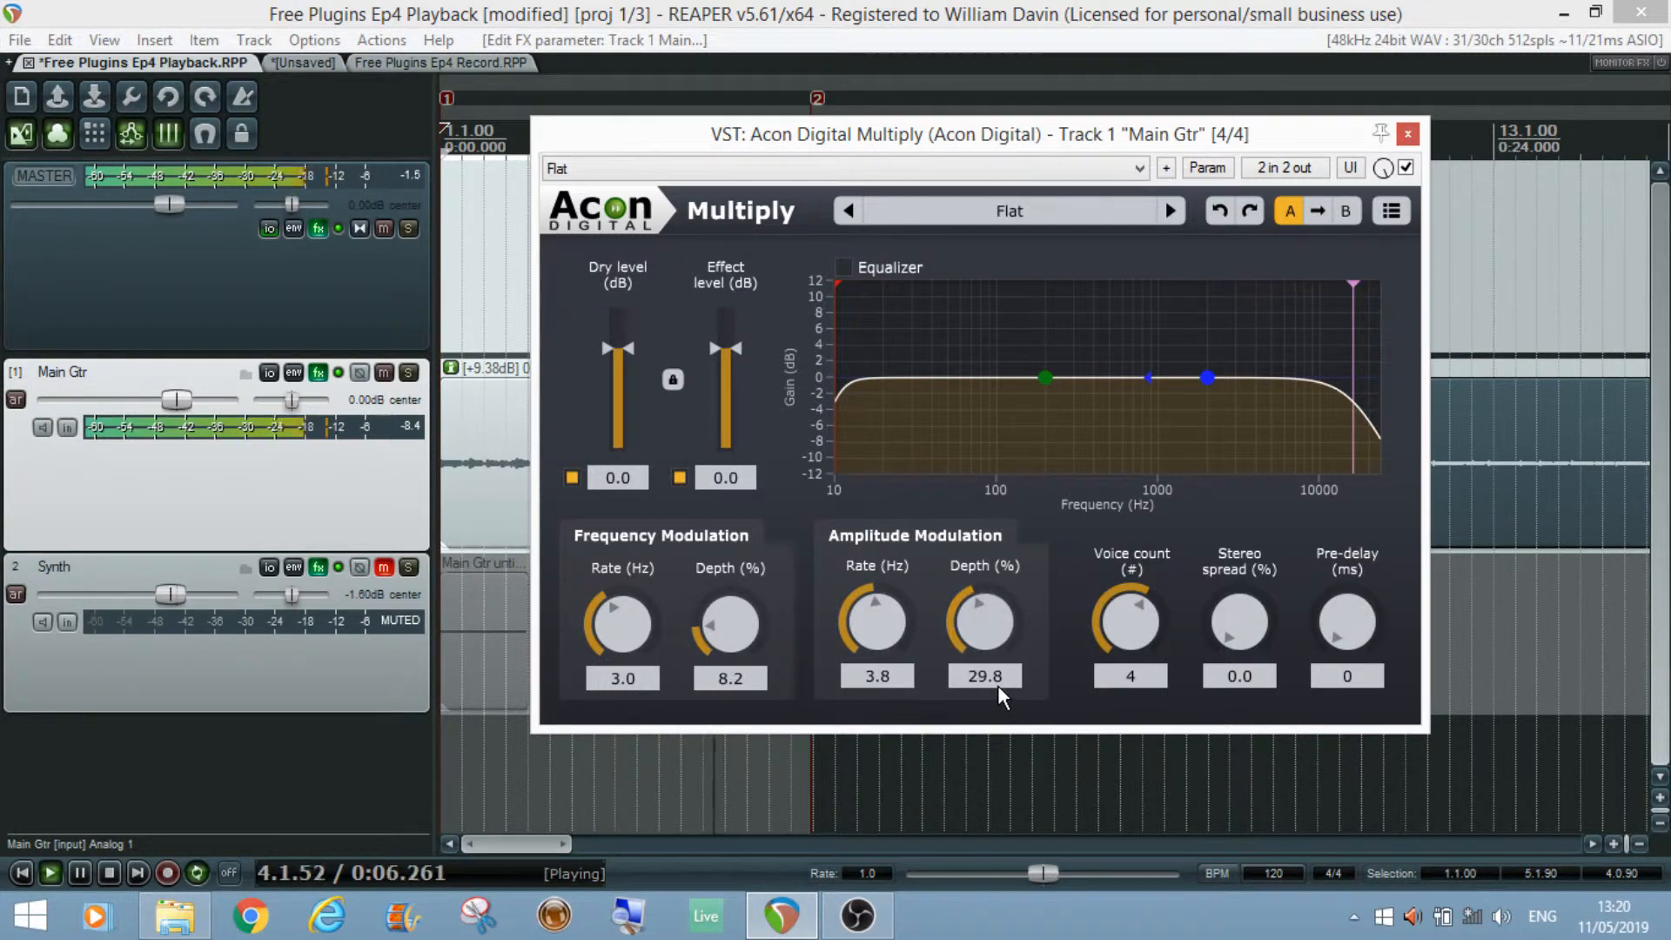
key(space)
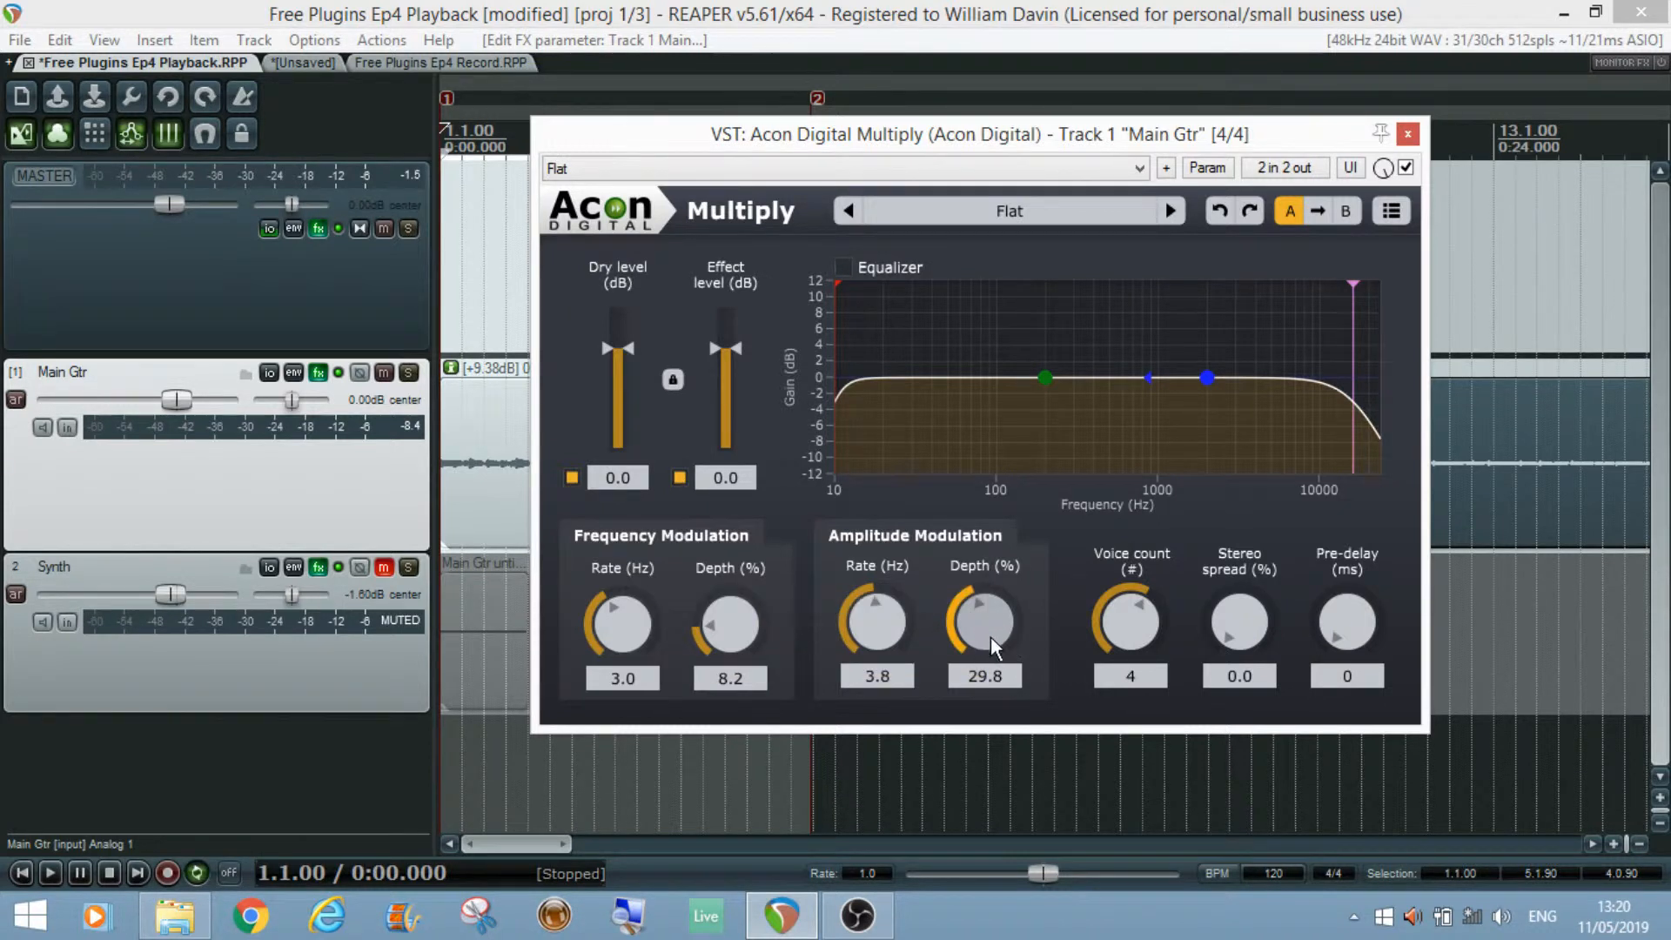
Step: Sweep the amplitude modulation depth during playback and settle it at 20.3 %, then stop
key(space)
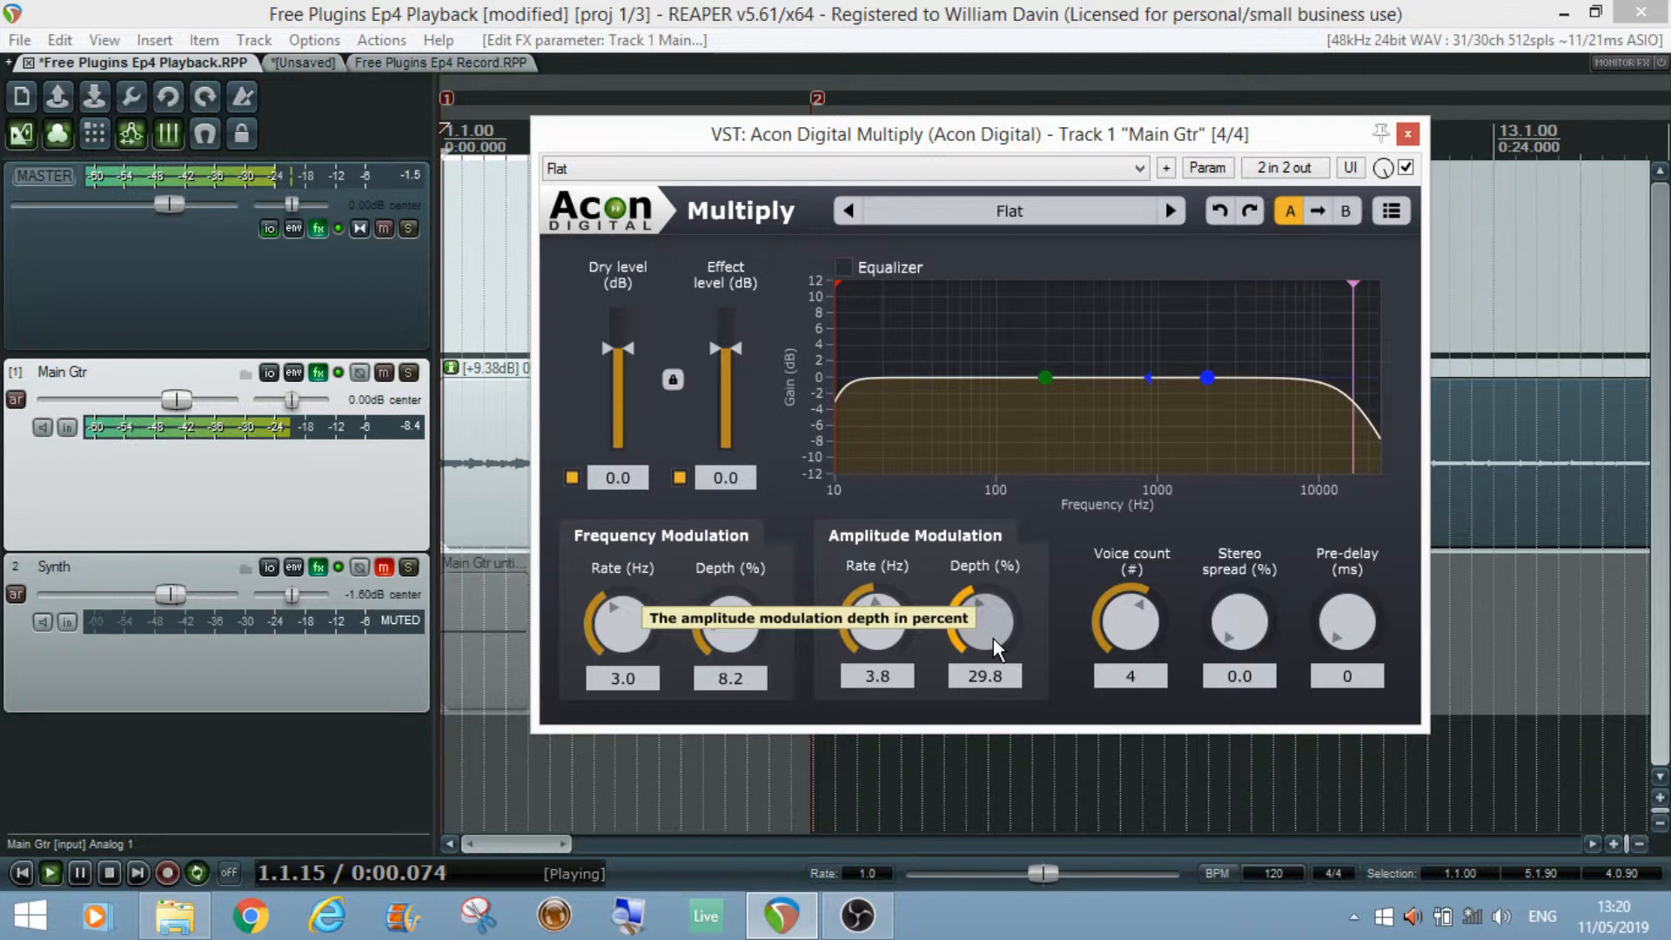
drag(989, 641, 1012, 394)
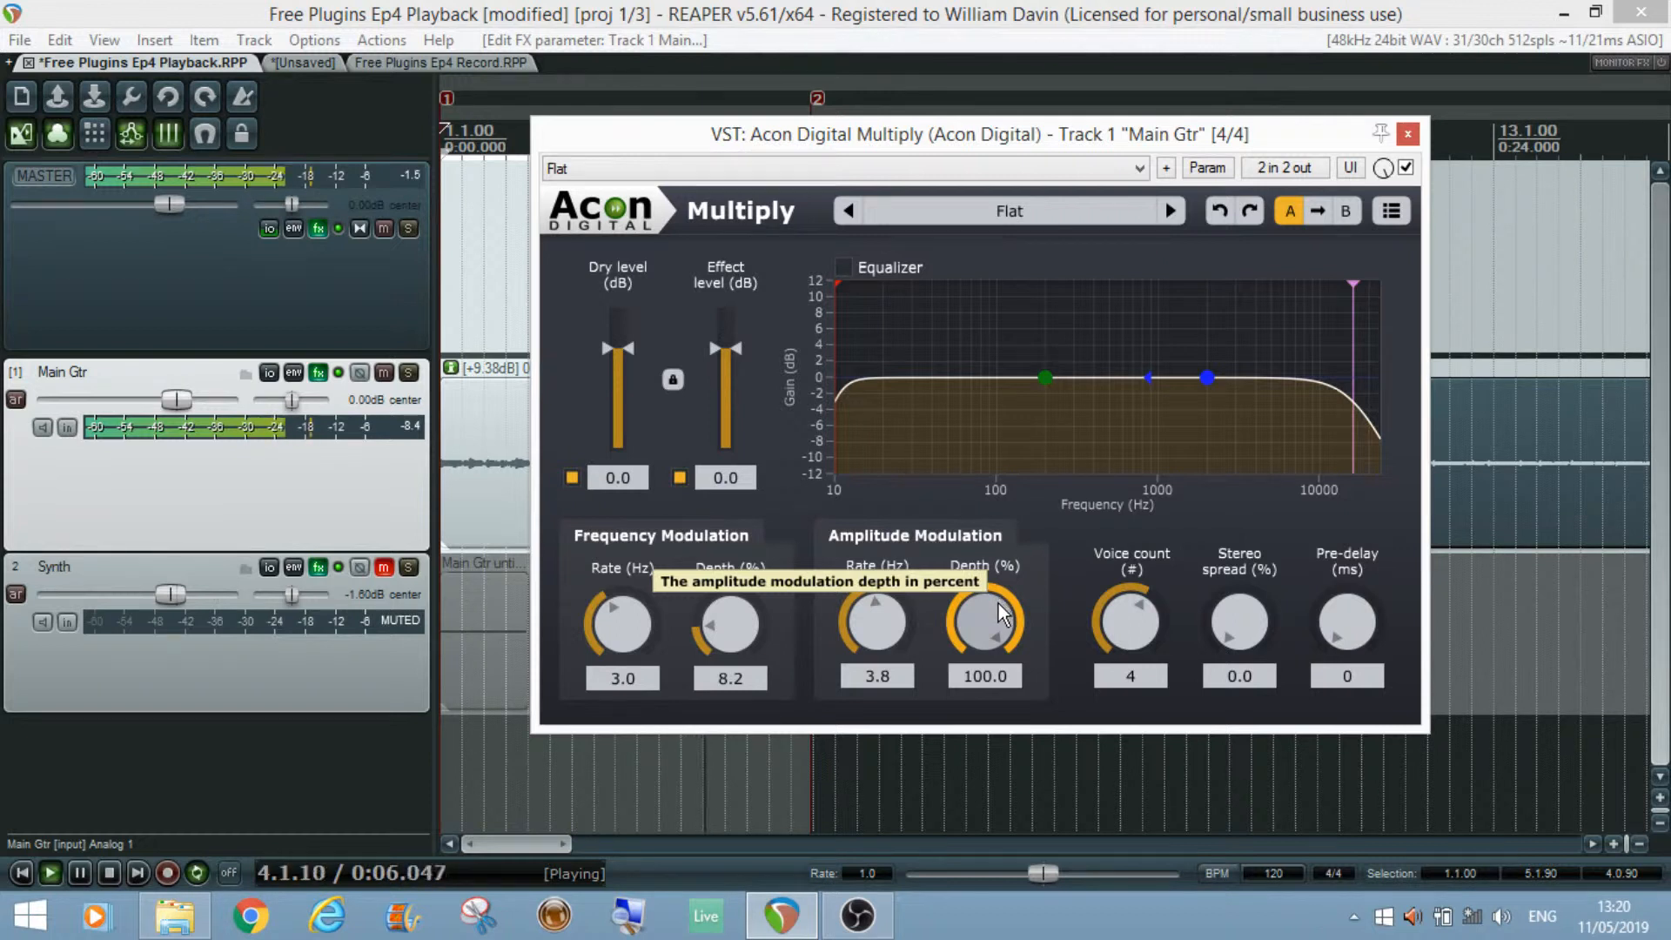
drag(1001, 609, 985, 801)
scroll(975, 615, down, 3)
scroll(975, 616, up, 1)
scroll(978, 613, up, 1)
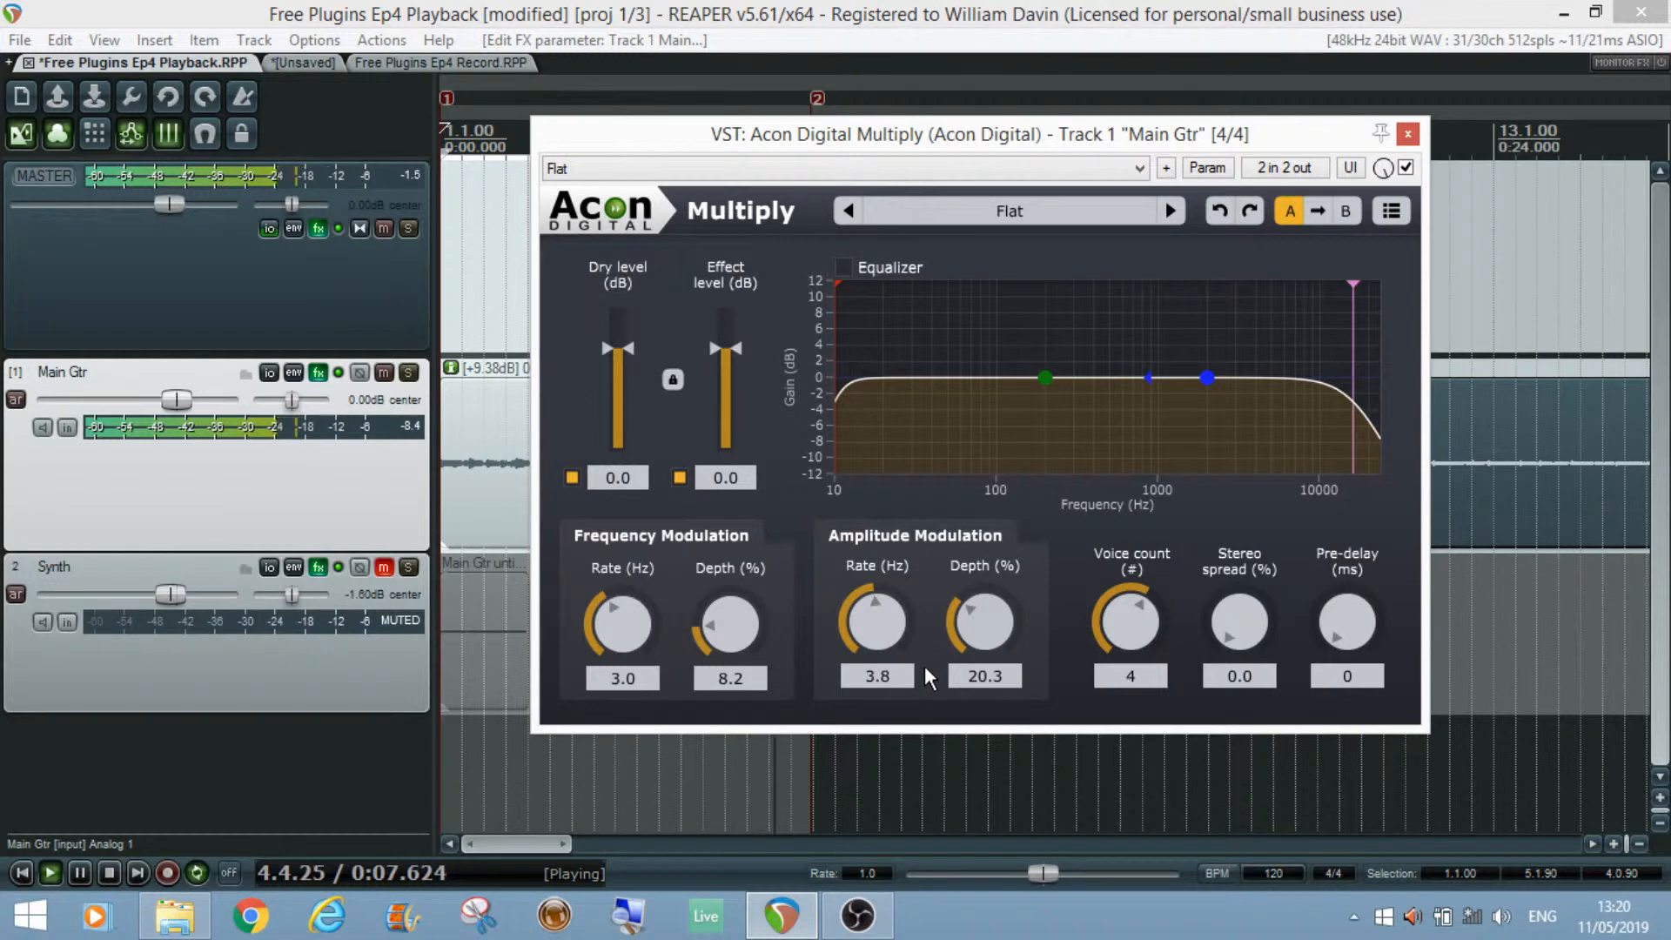
key(space)
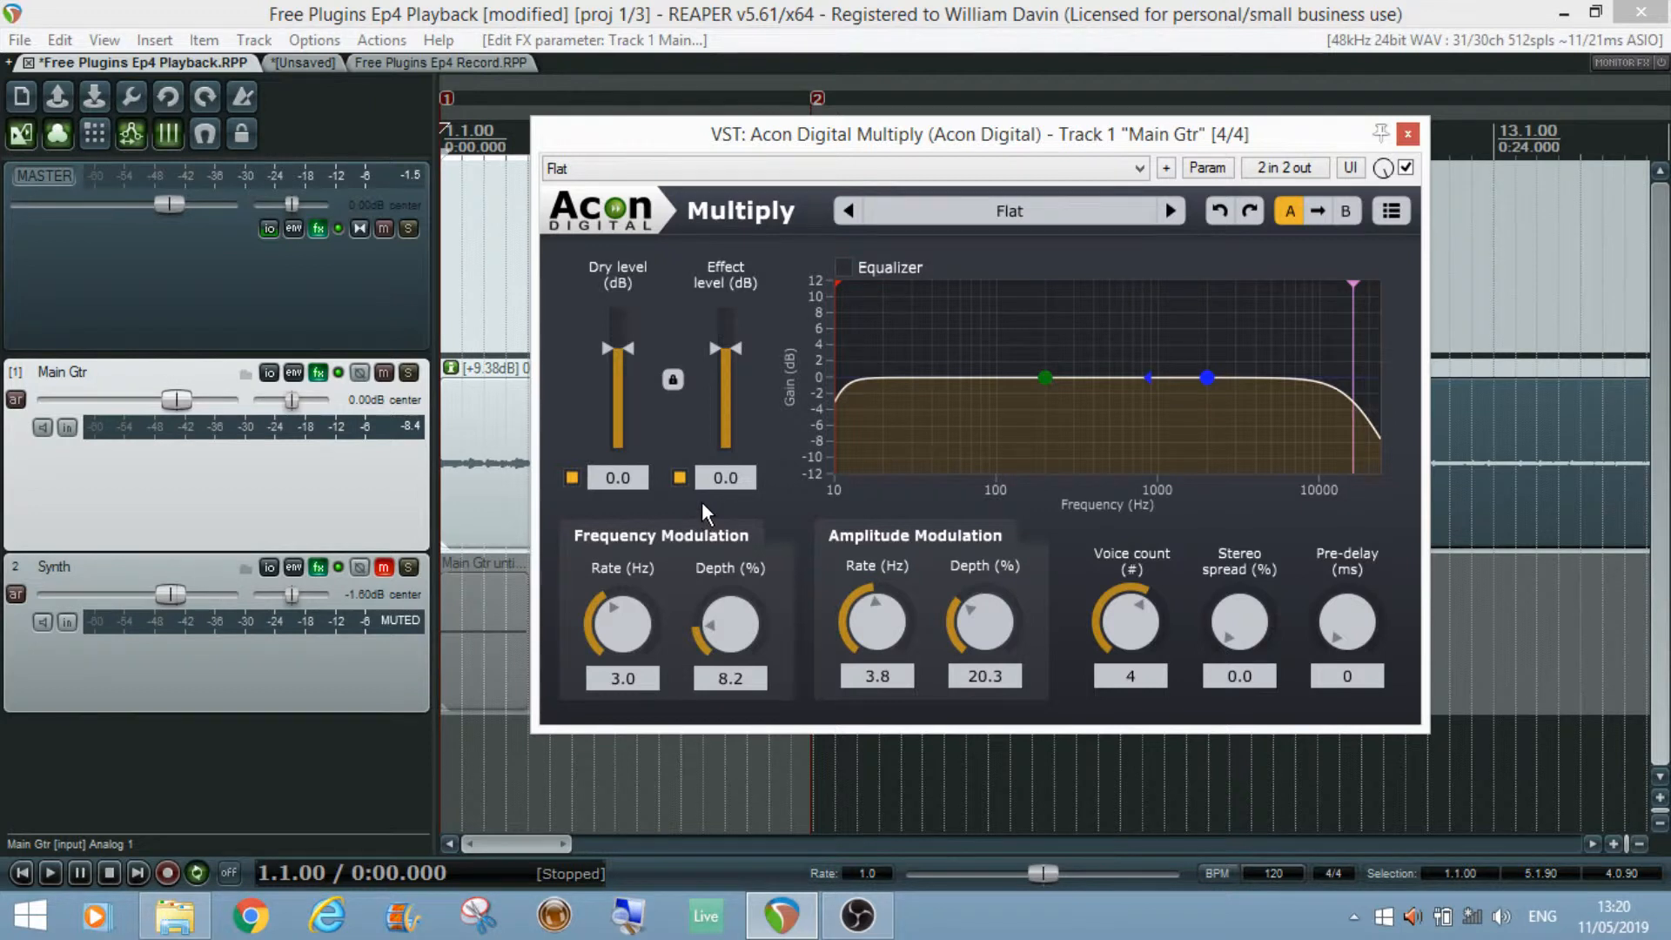
Step: Raise the frequency modulation depth to 11.6 % during playback, comparing with the effect signal switched off and on
key(space)
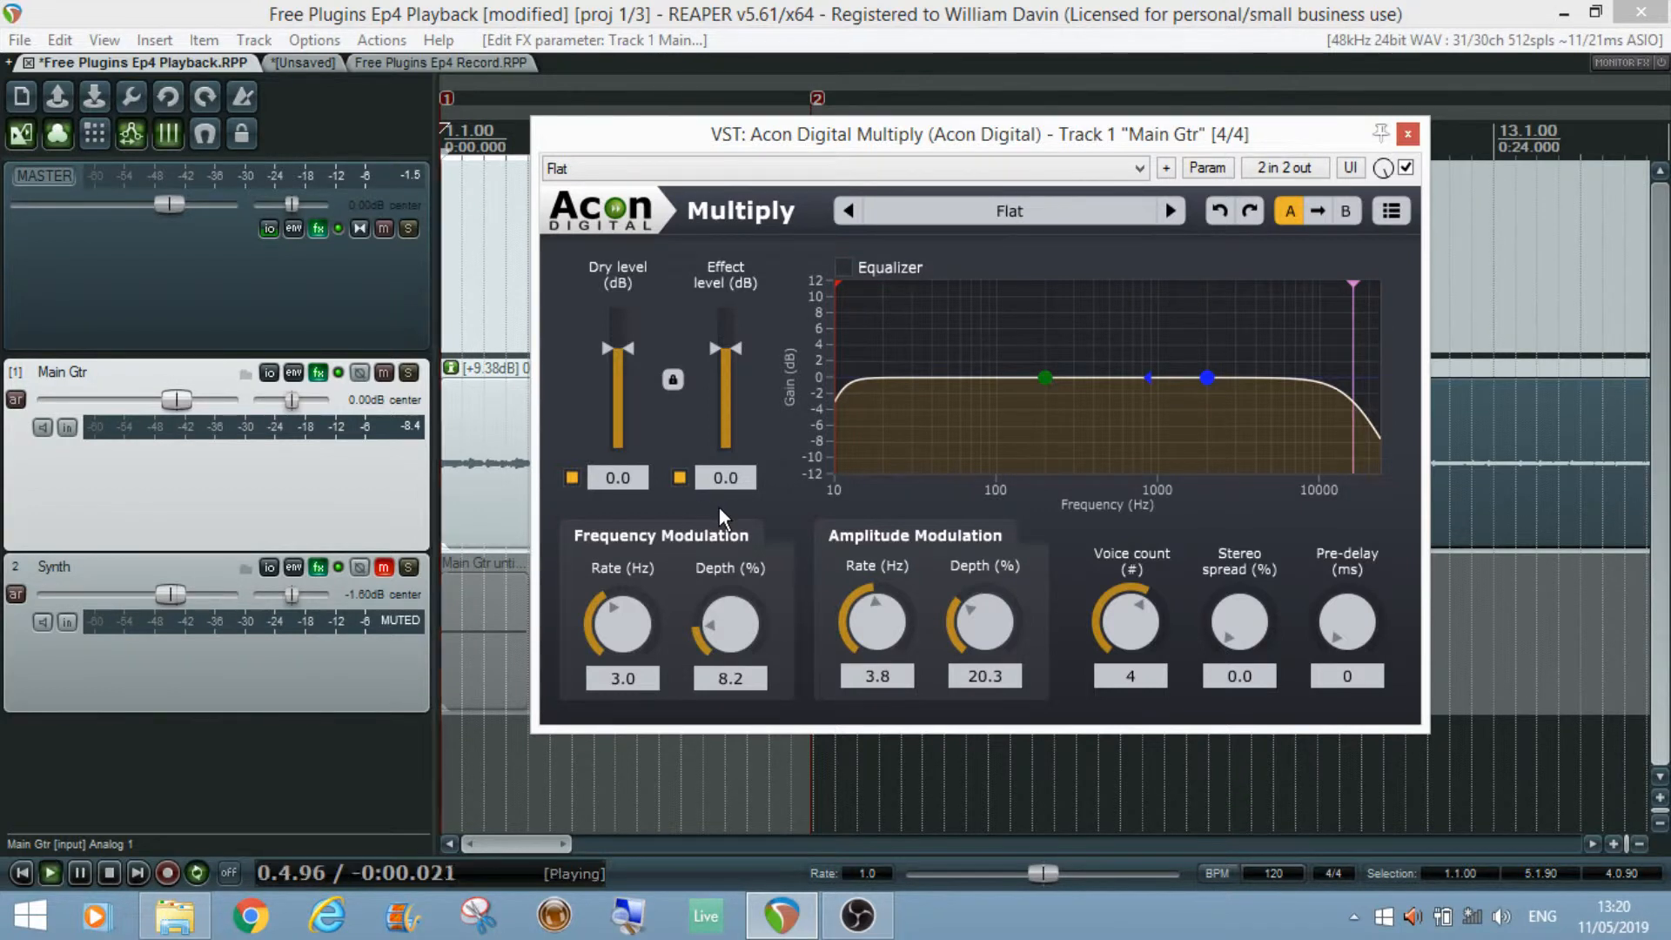
click(680, 478)
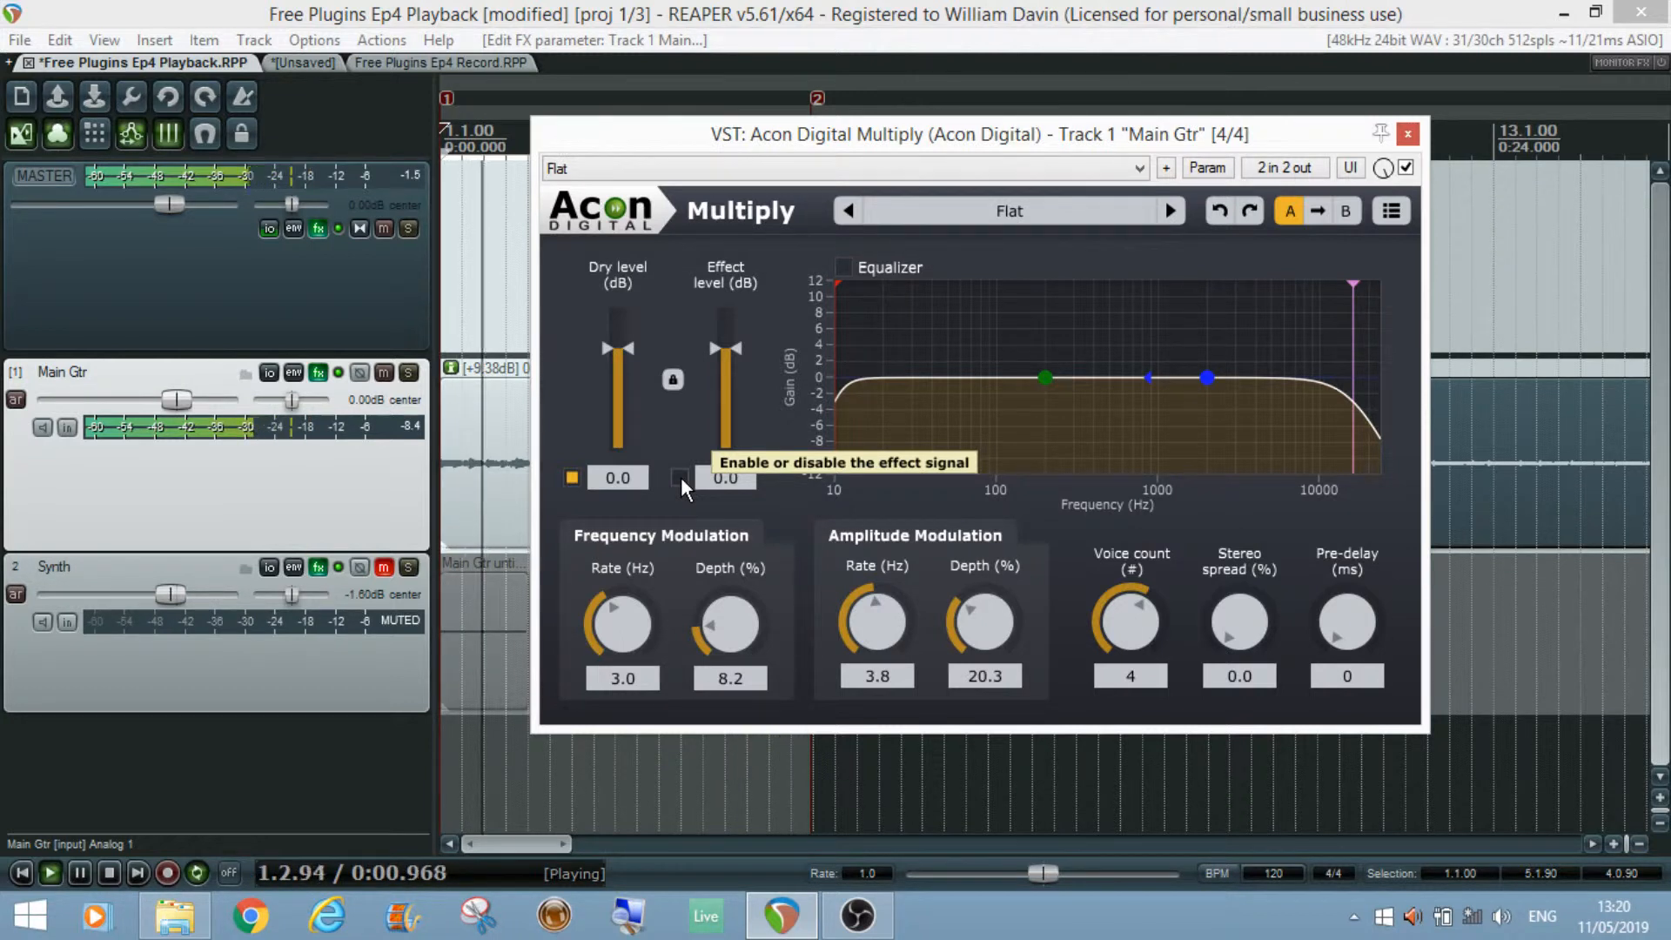
click(679, 478)
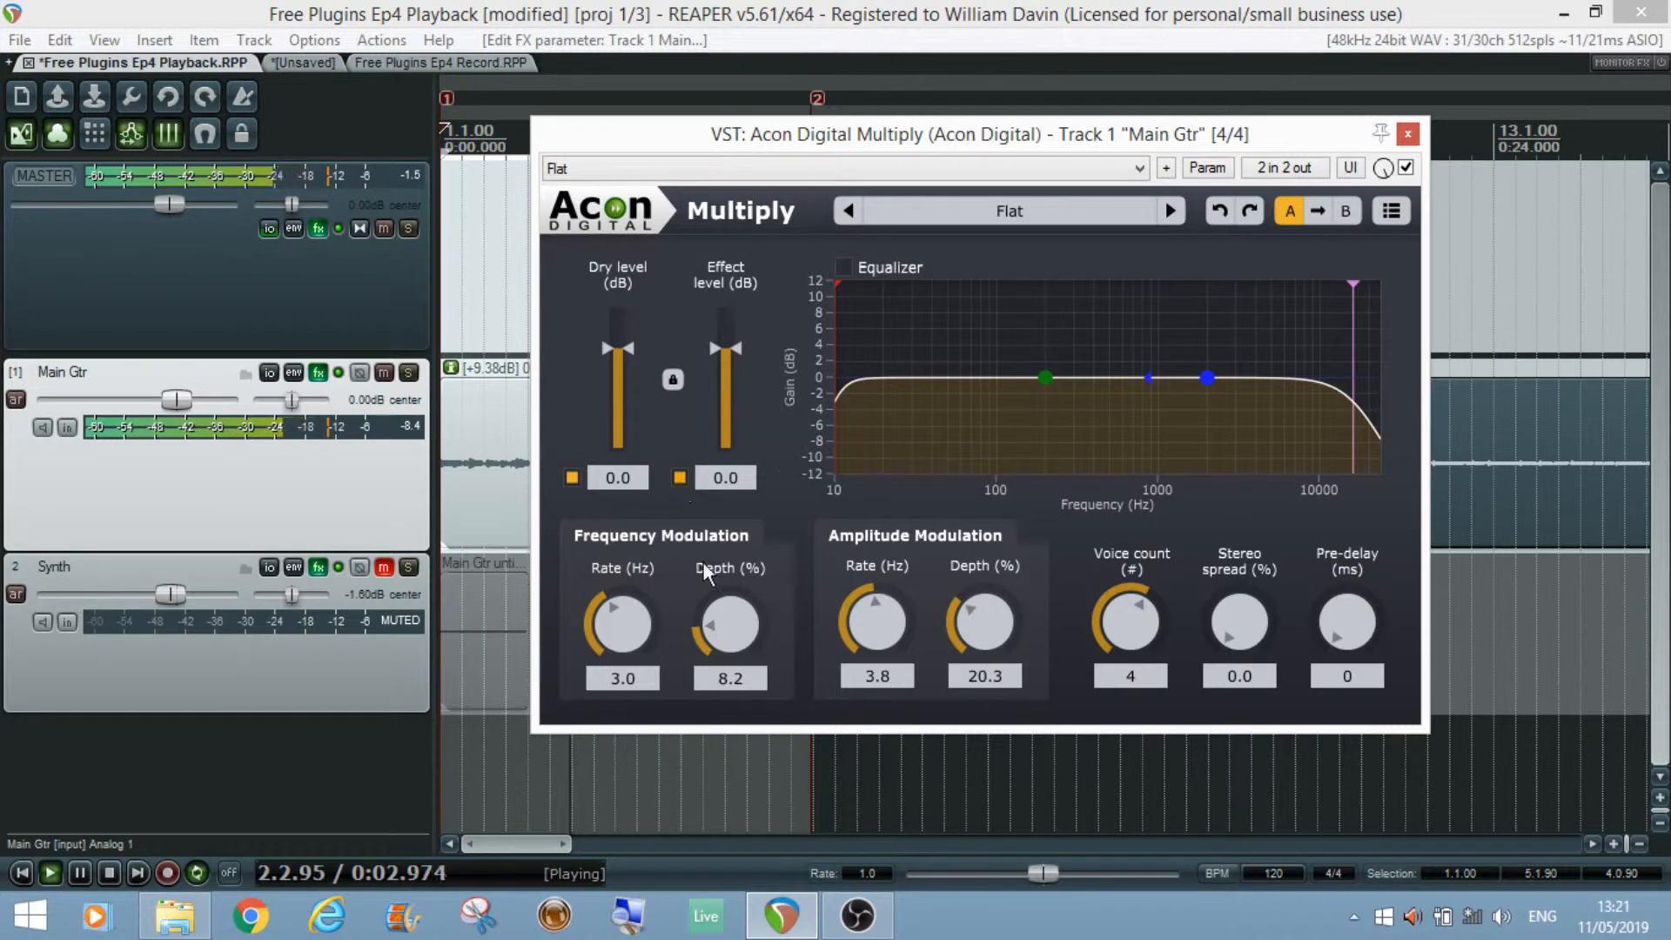
drag(726, 635, 724, 623)
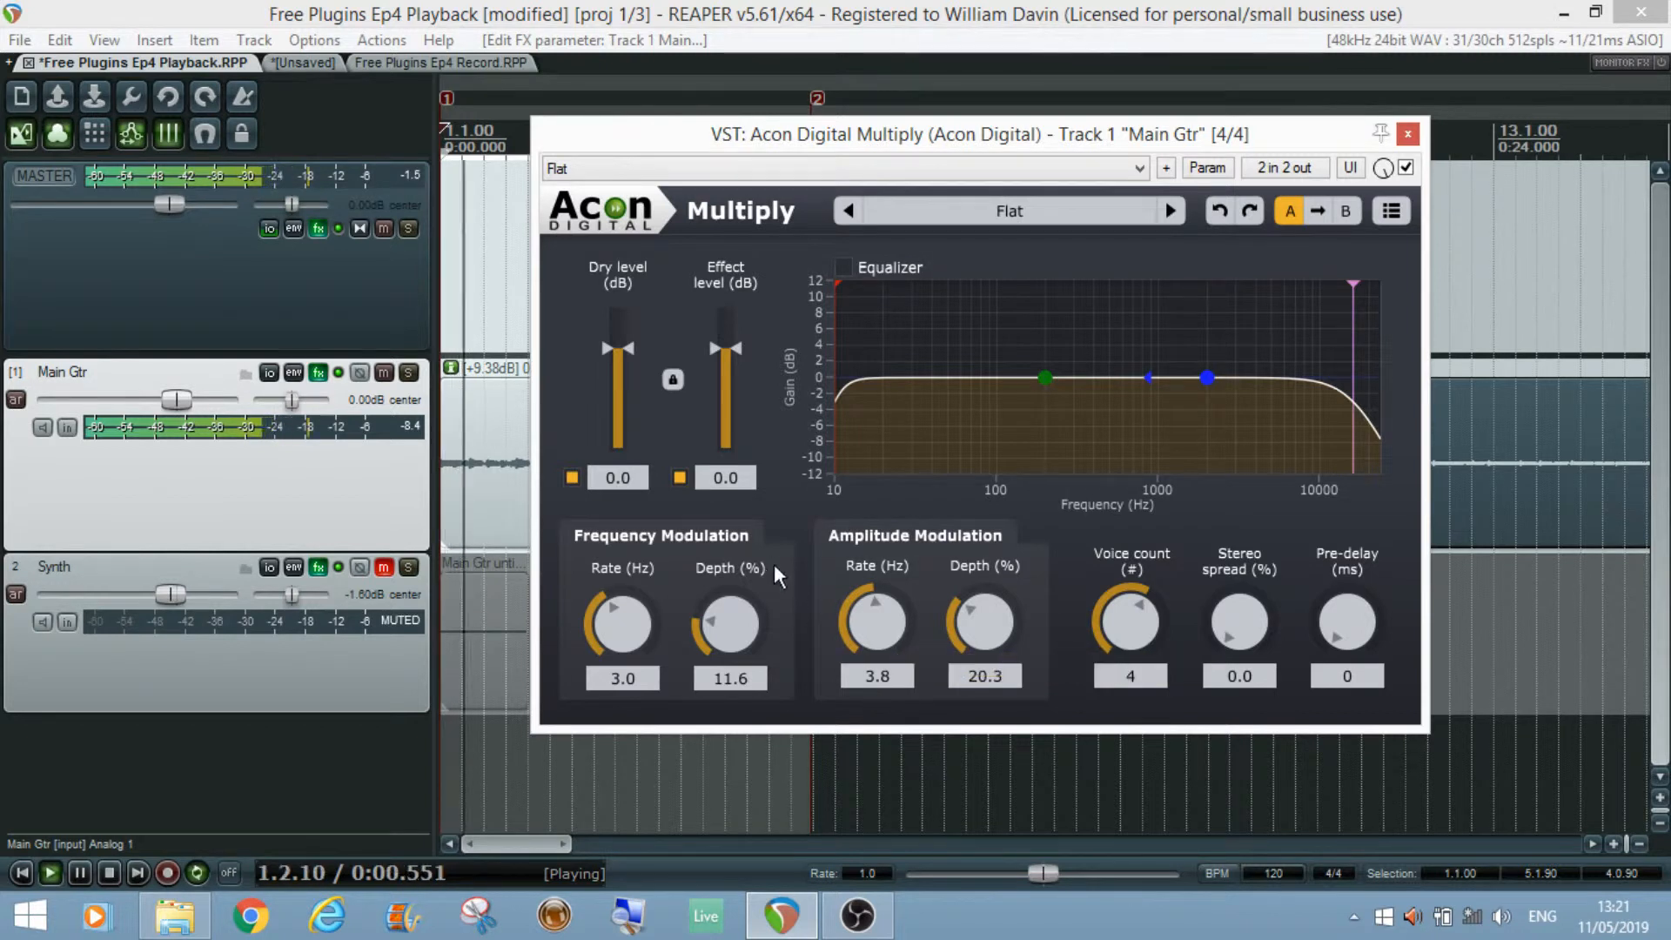
click(678, 477)
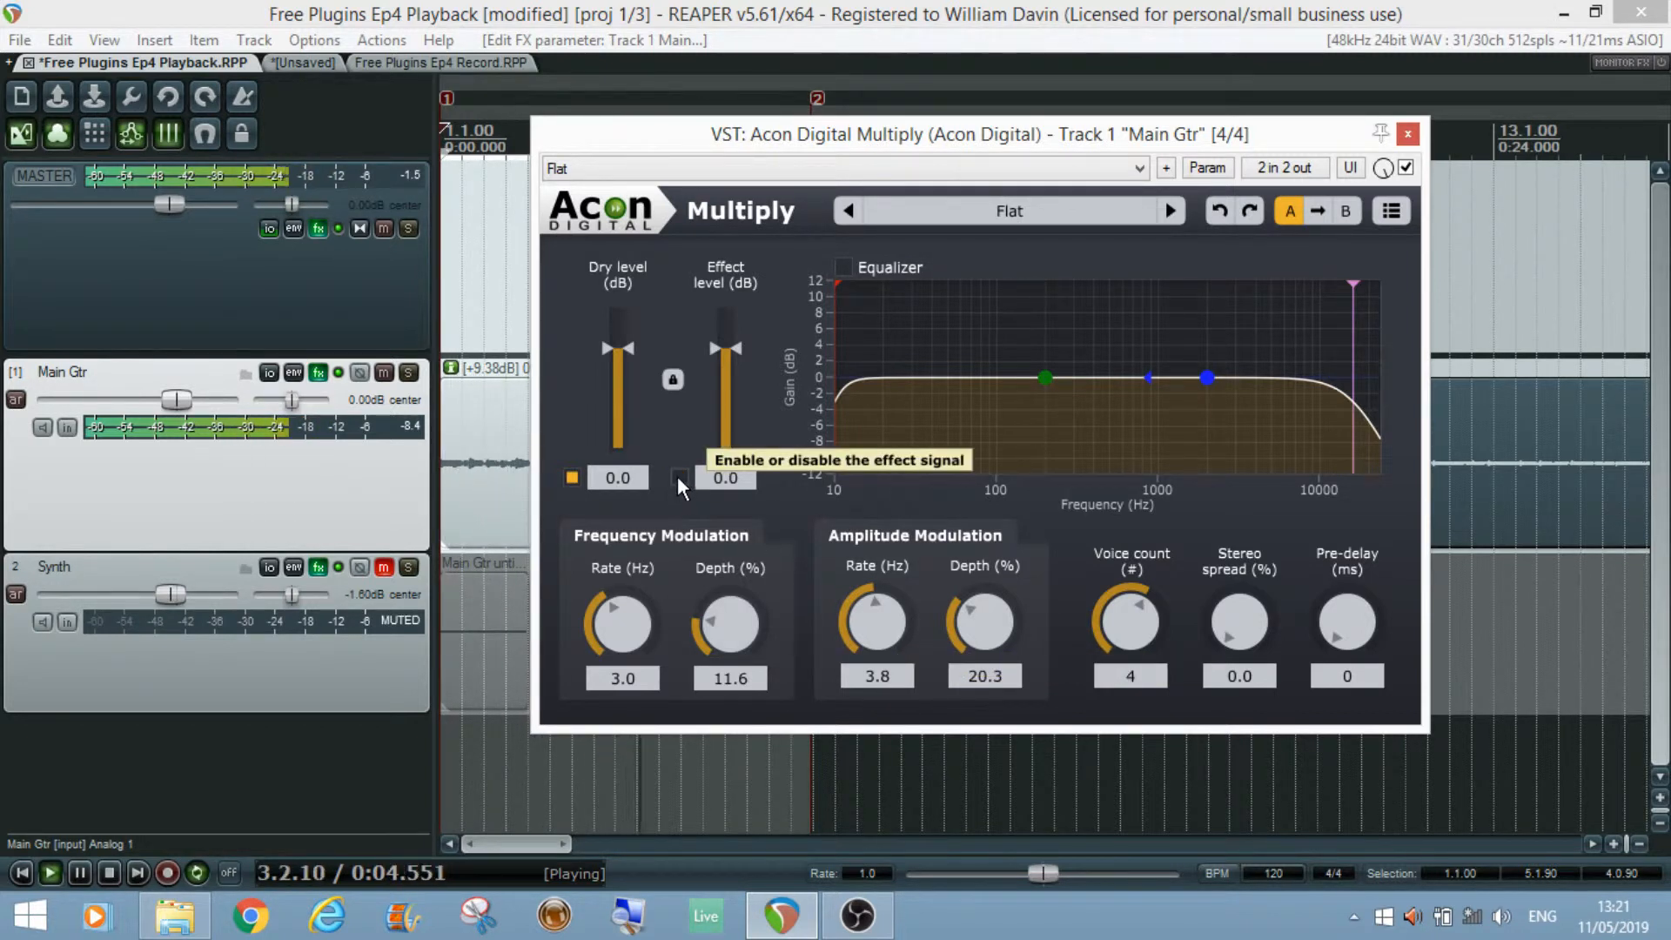
click(678, 478)
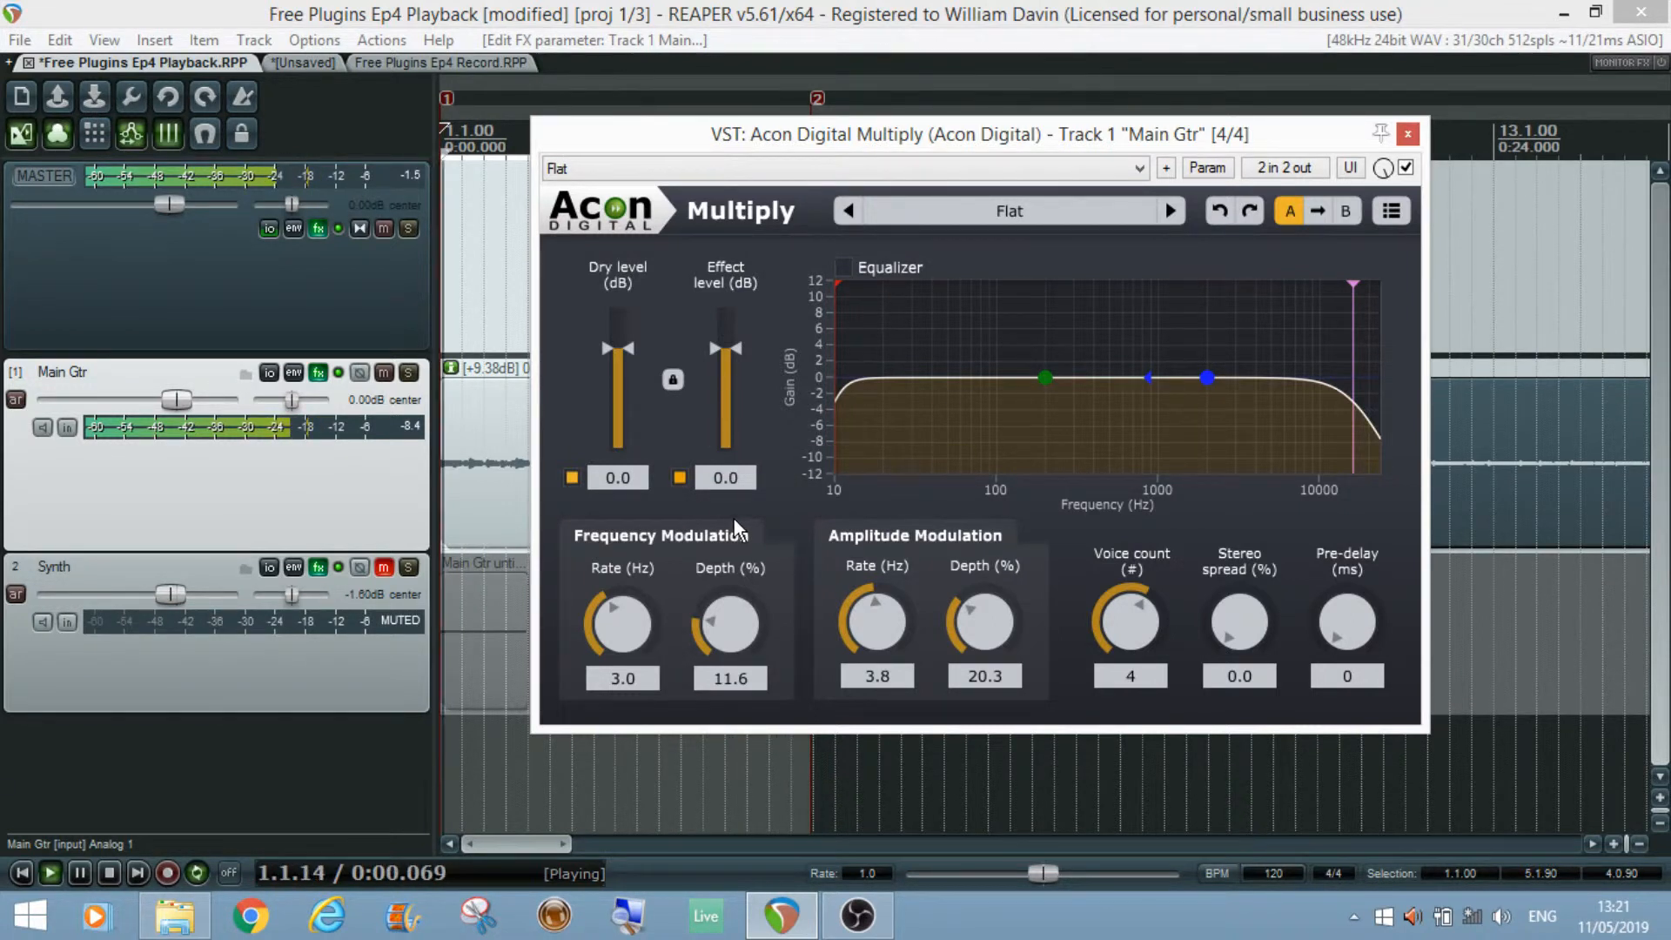
key(space)
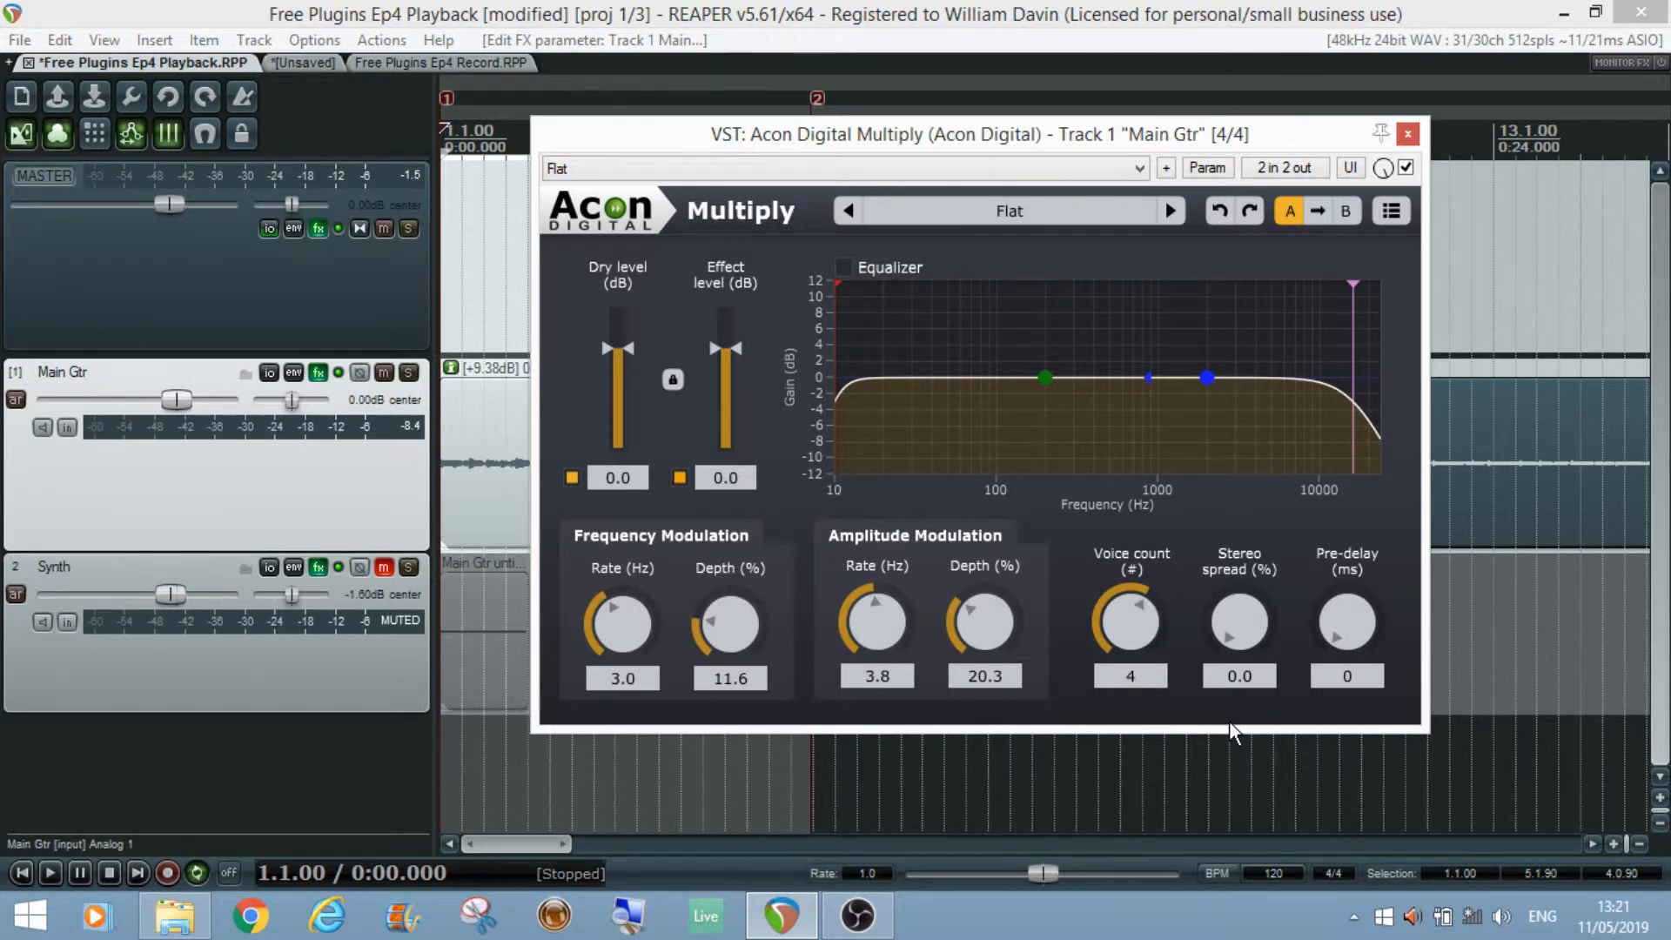
Step: Set the stereo spread to 100 % during playback and compare with the effect signal switched off and on
key(space)
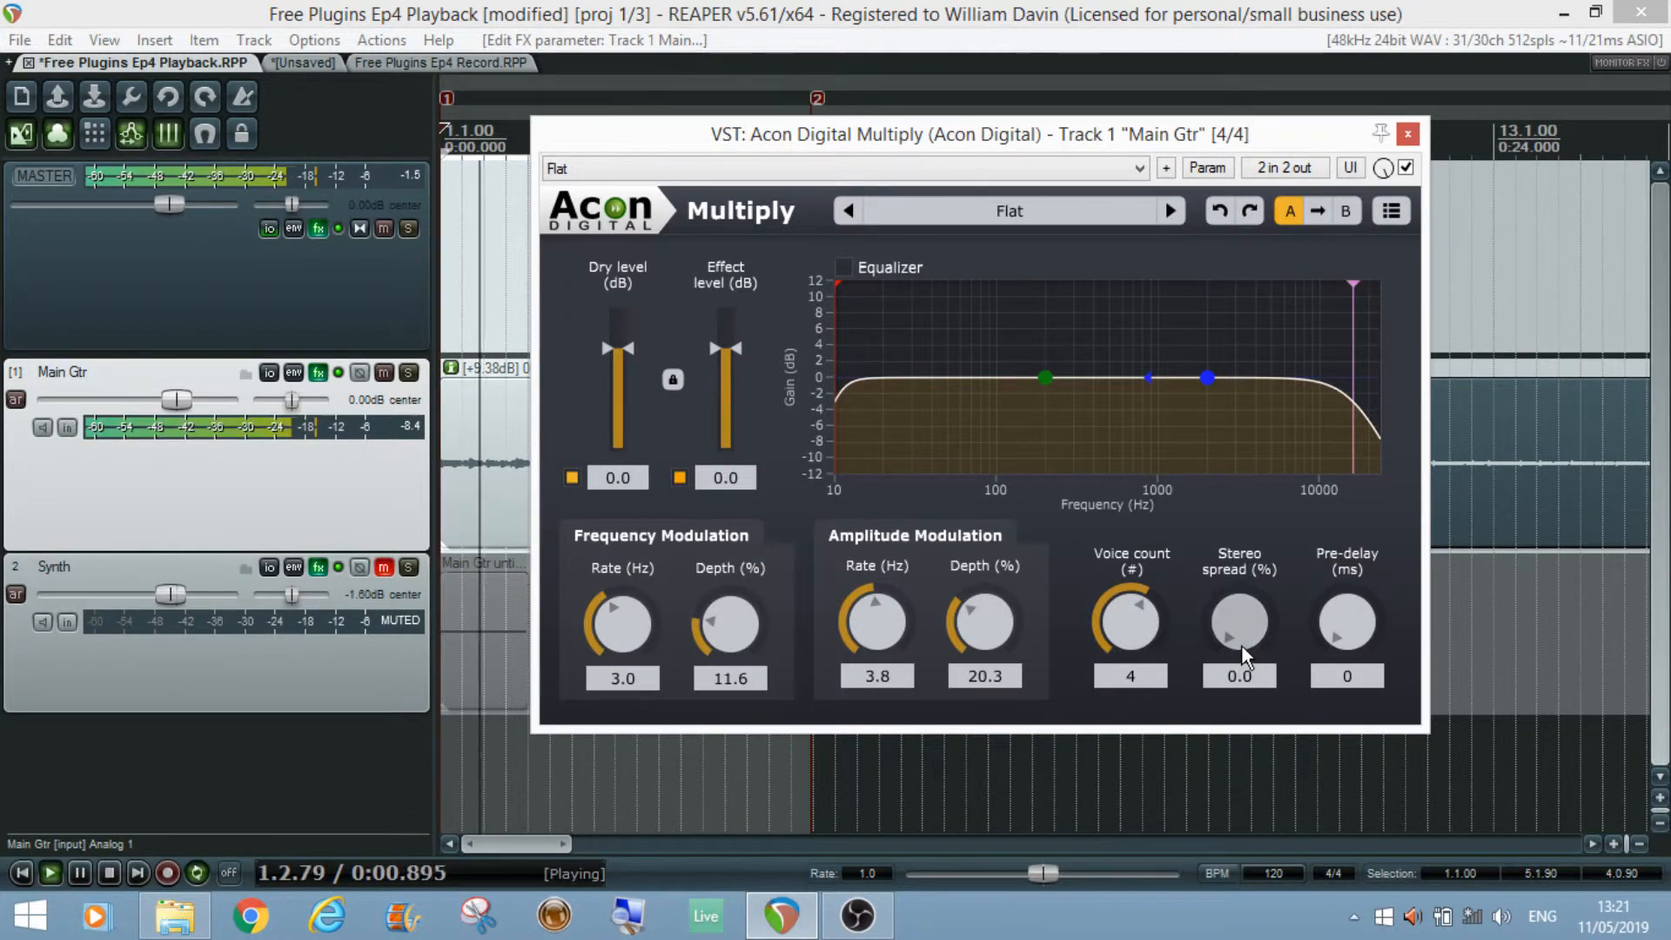
drag(1241, 645, 1216, 324)
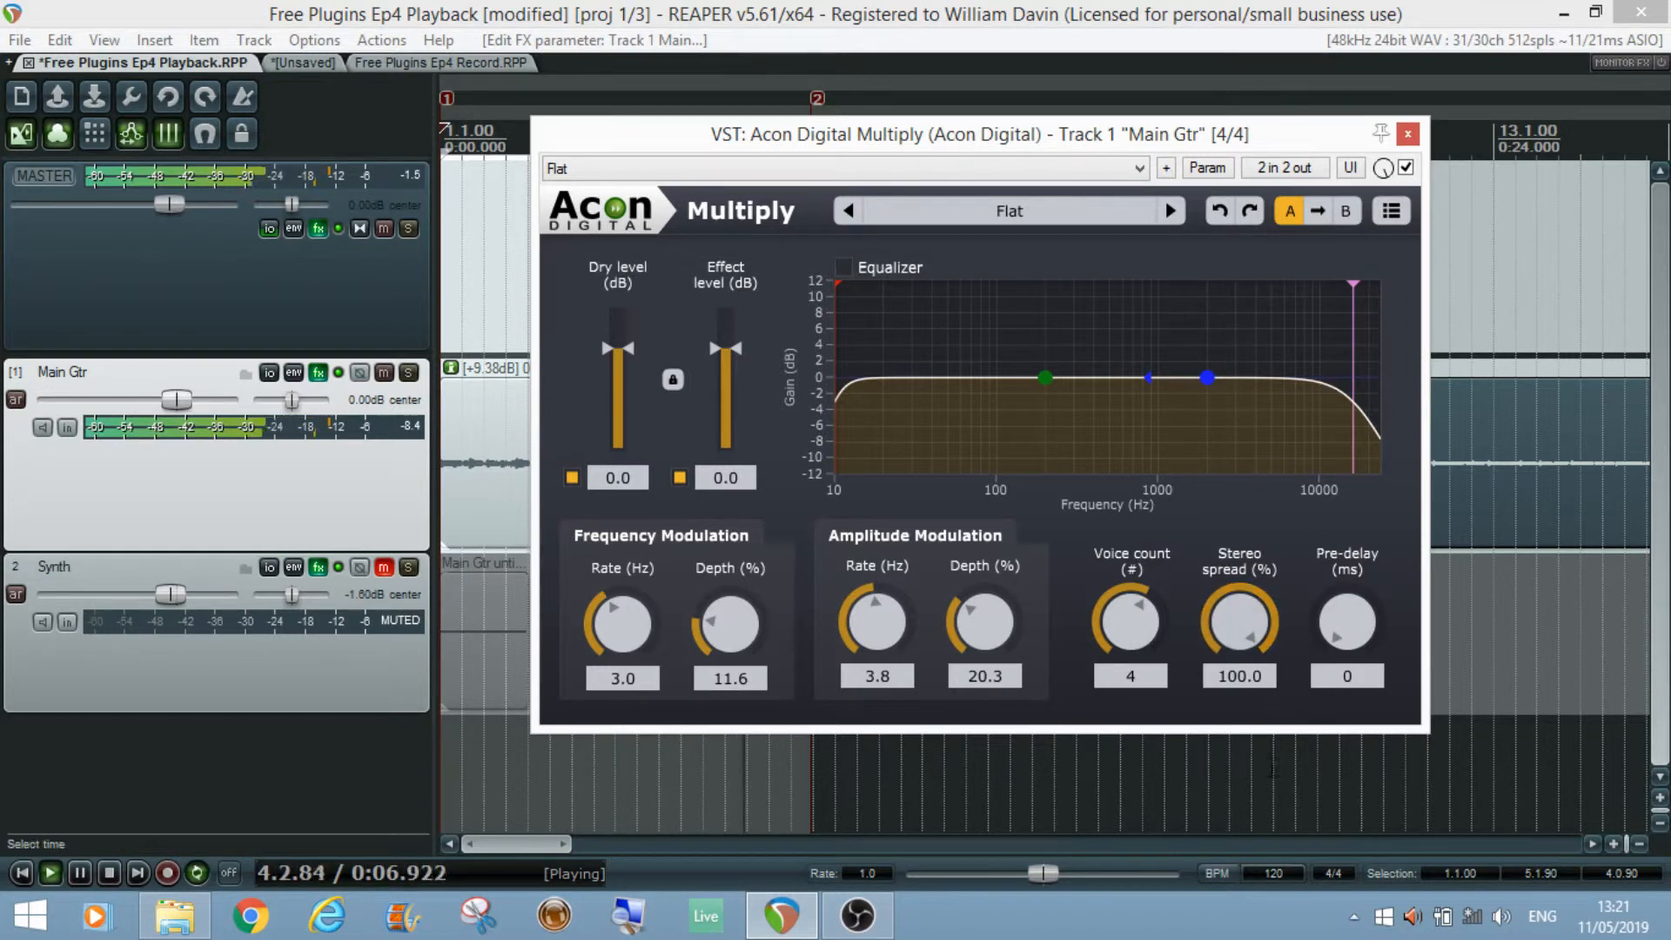
click(680, 478)
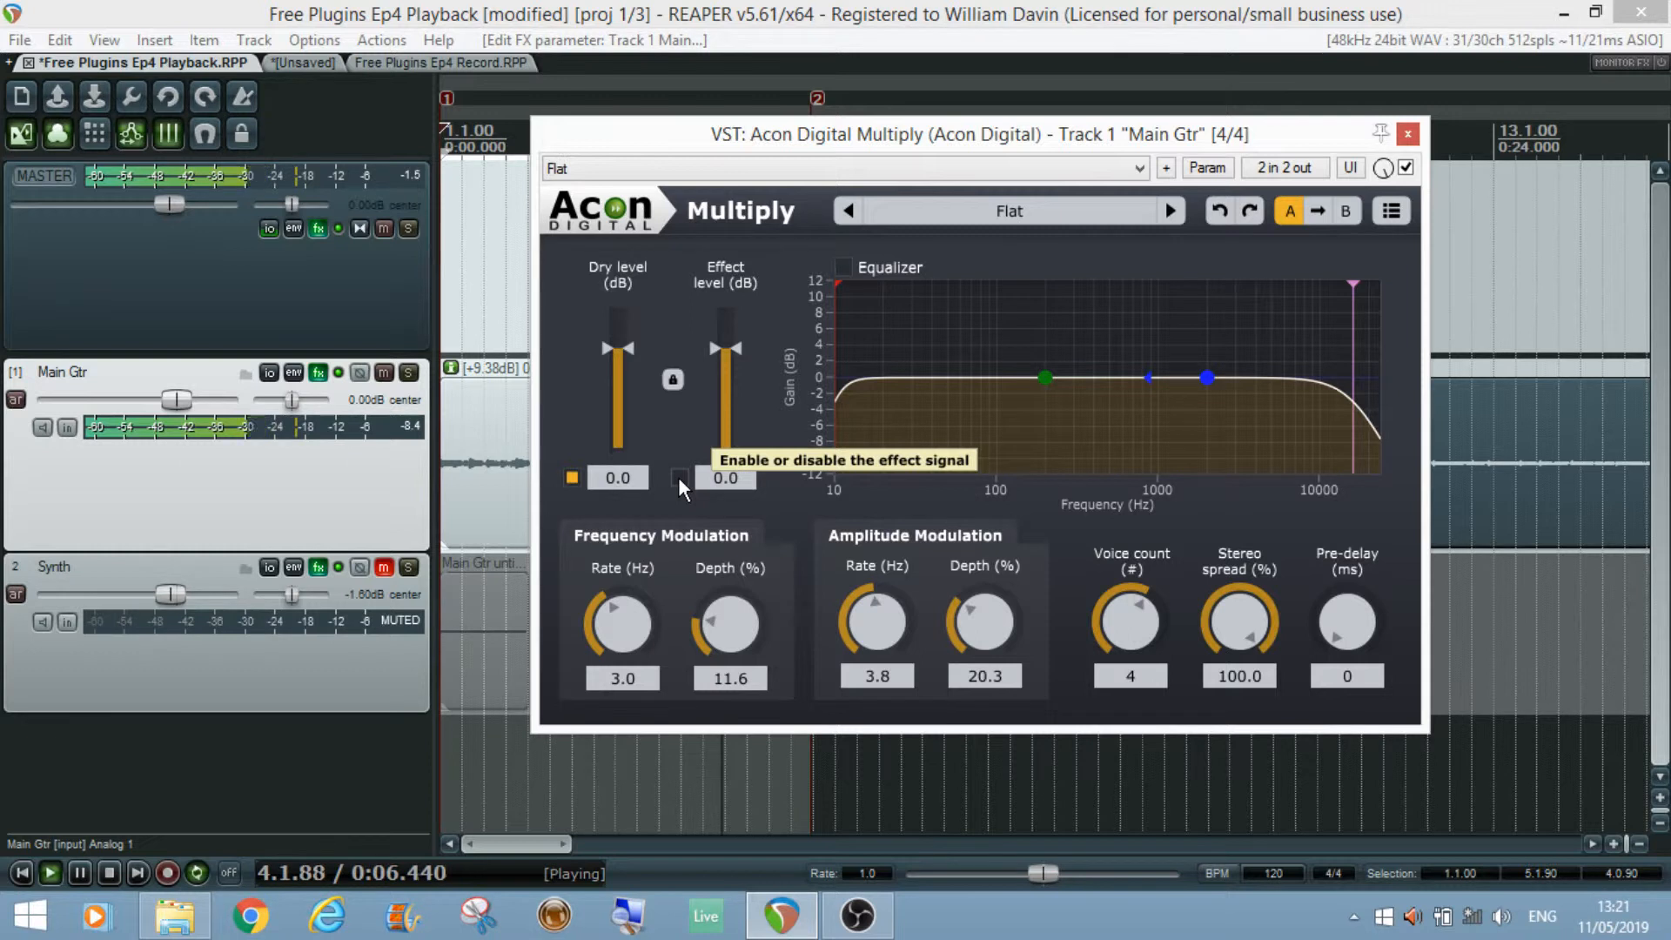
click(679, 478)
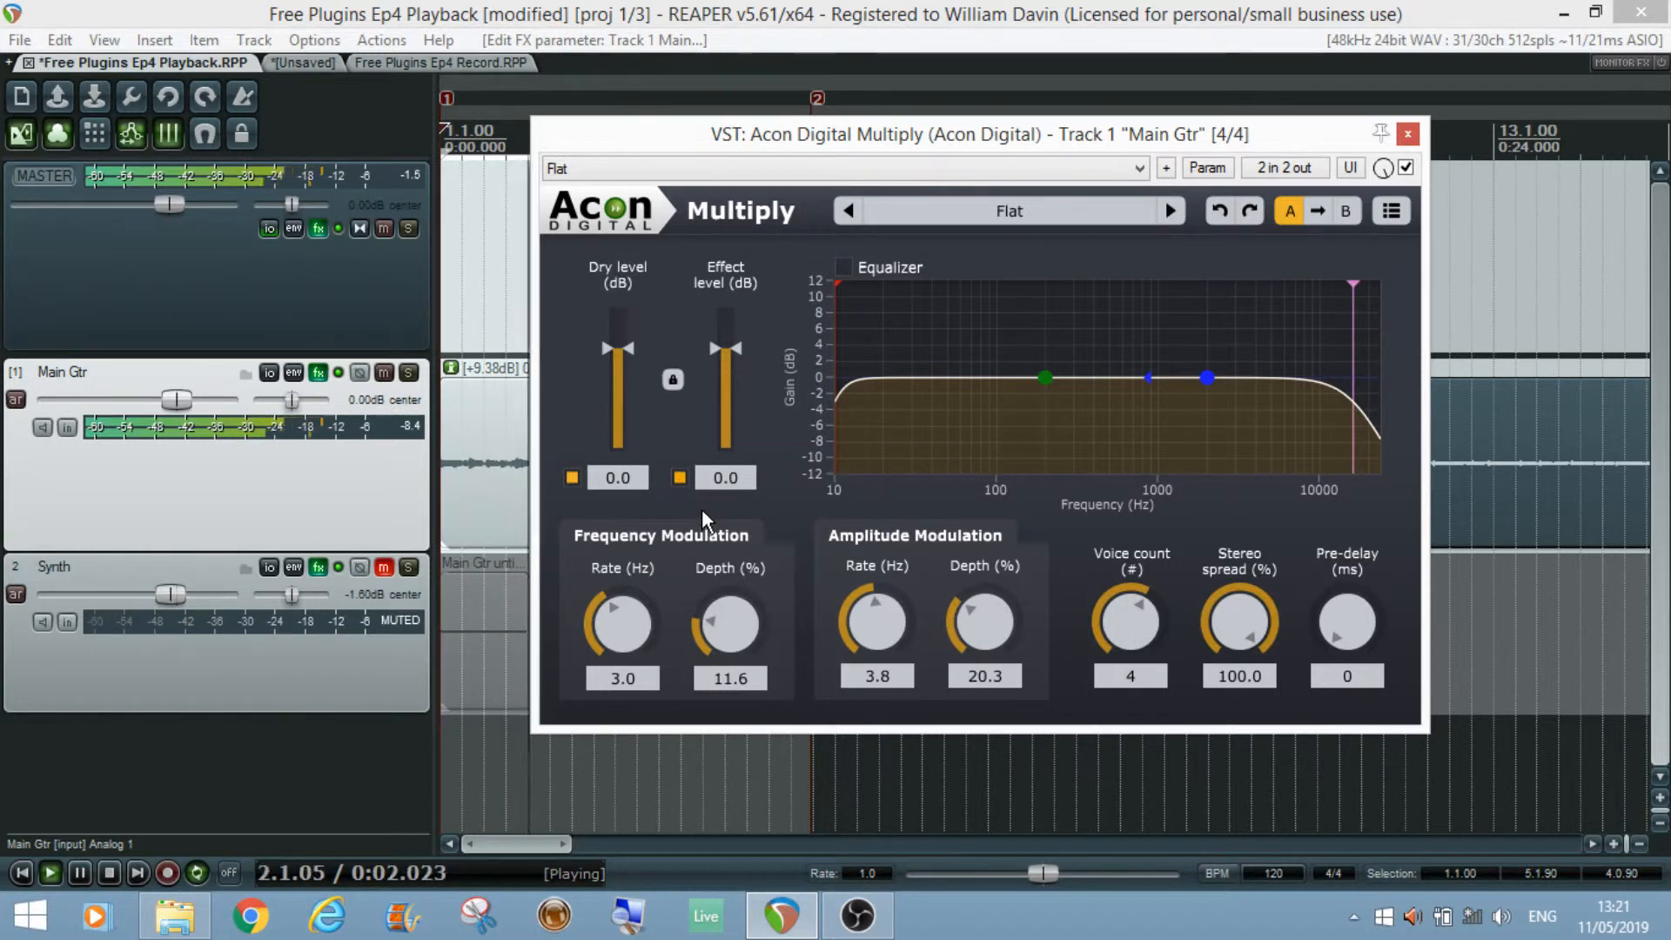
key(space)
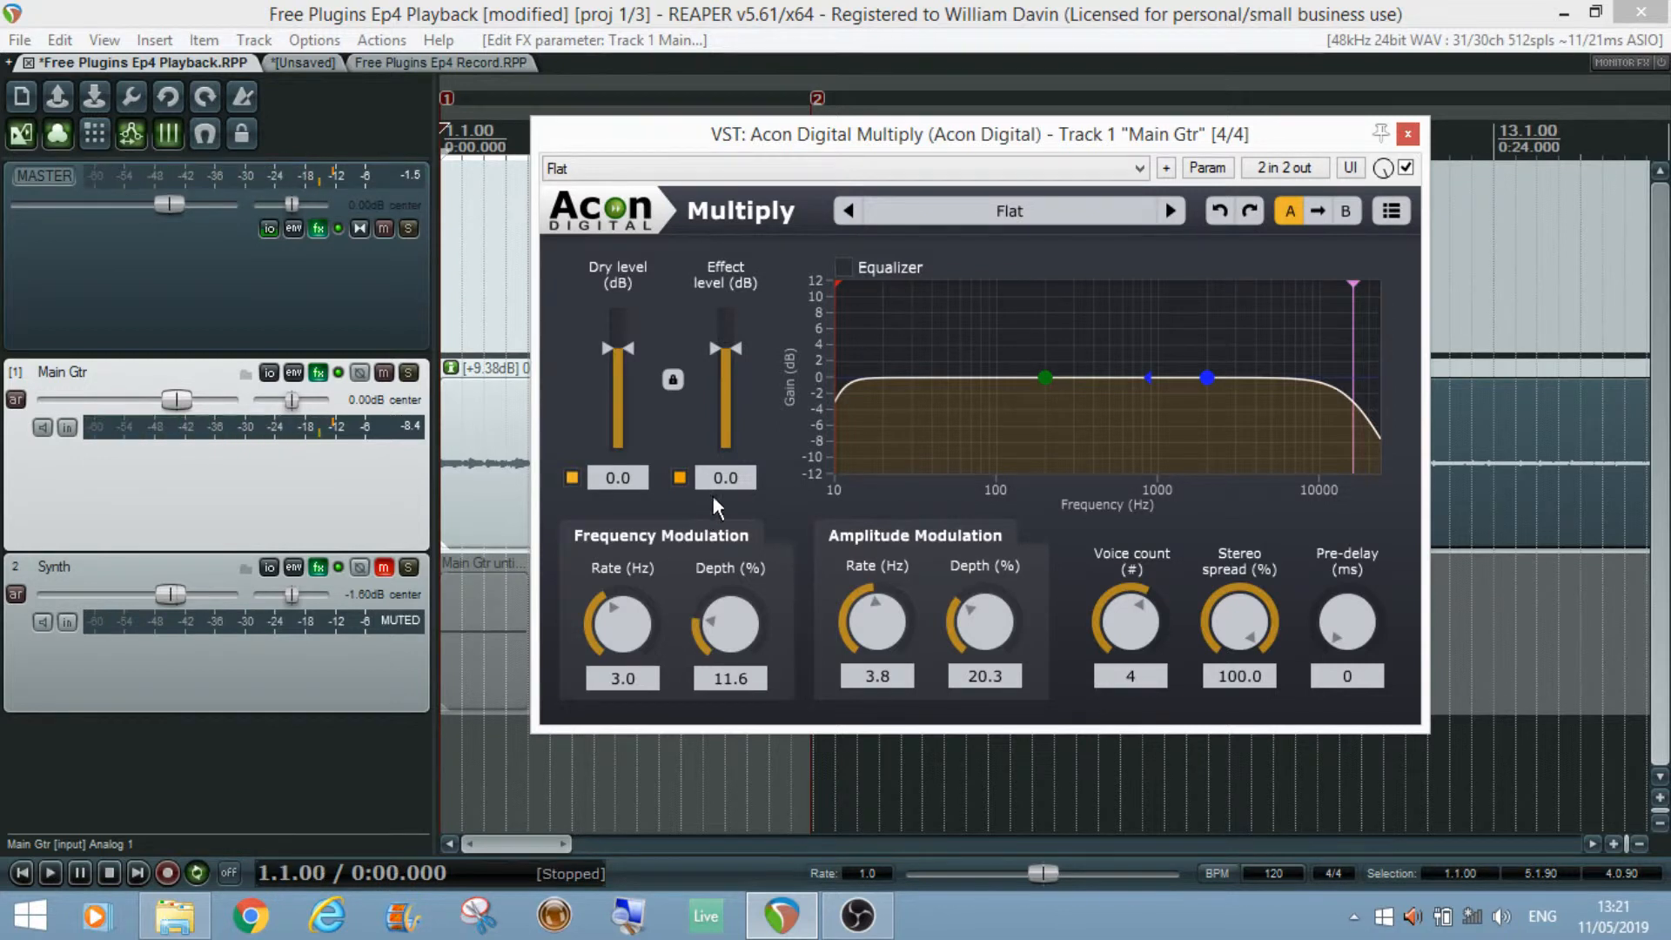
Step: Lower the effect level to -1.4 dB and set the pre-delay to 13 ms while listening to playback
drag(732, 355, 726, 356)
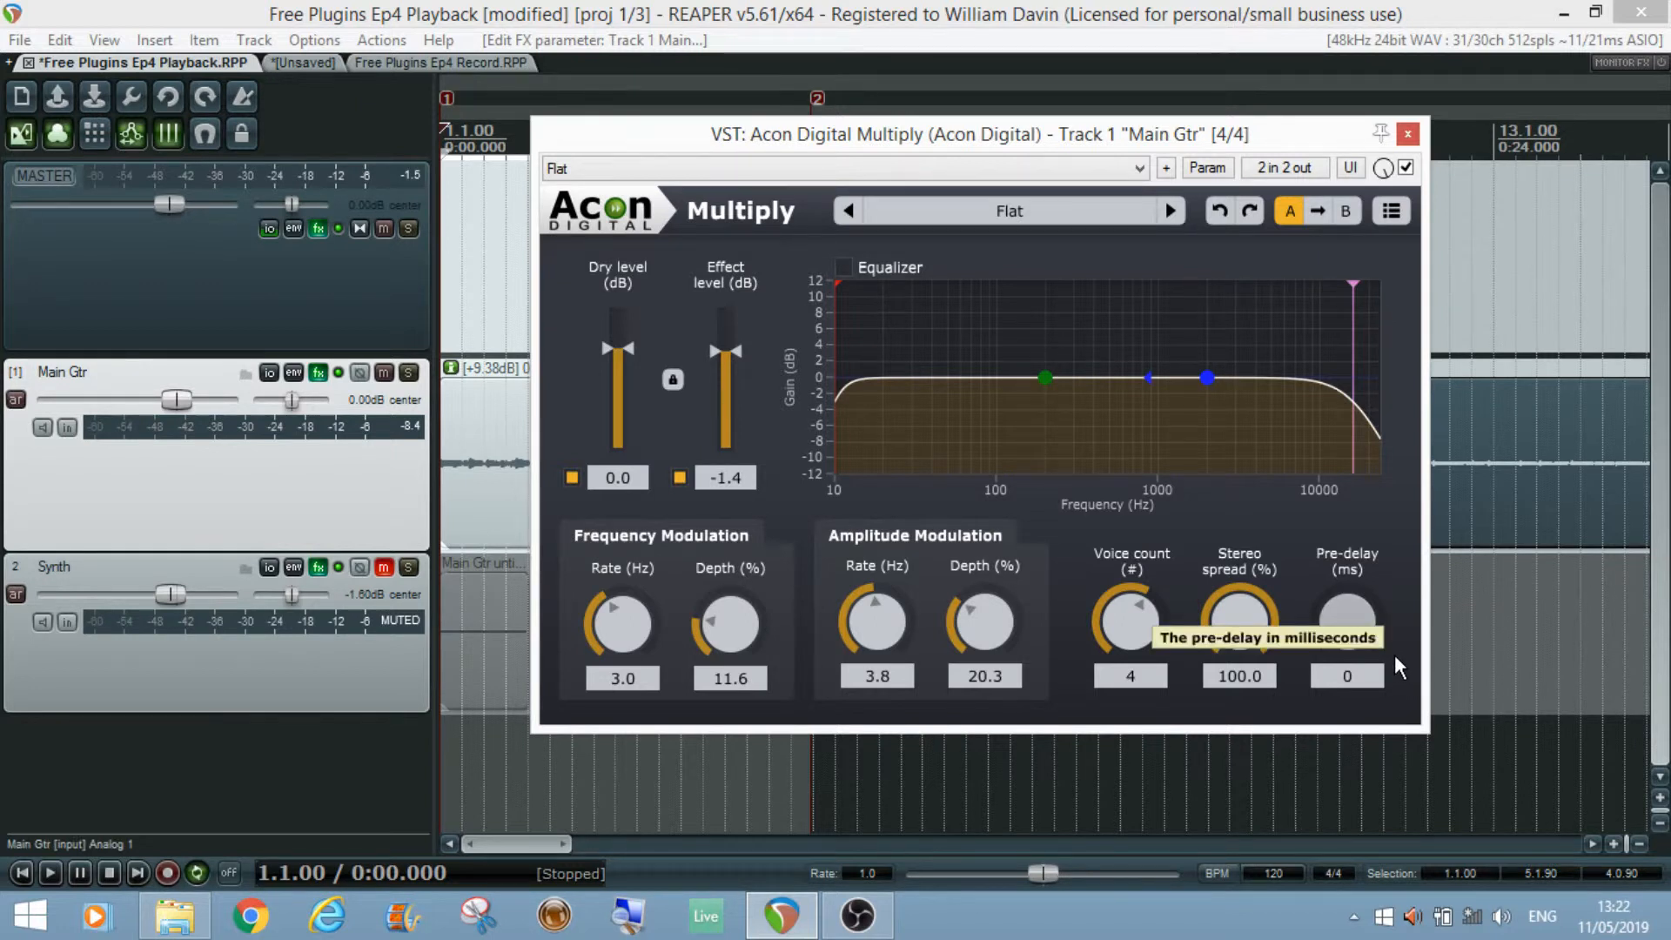
key(space)
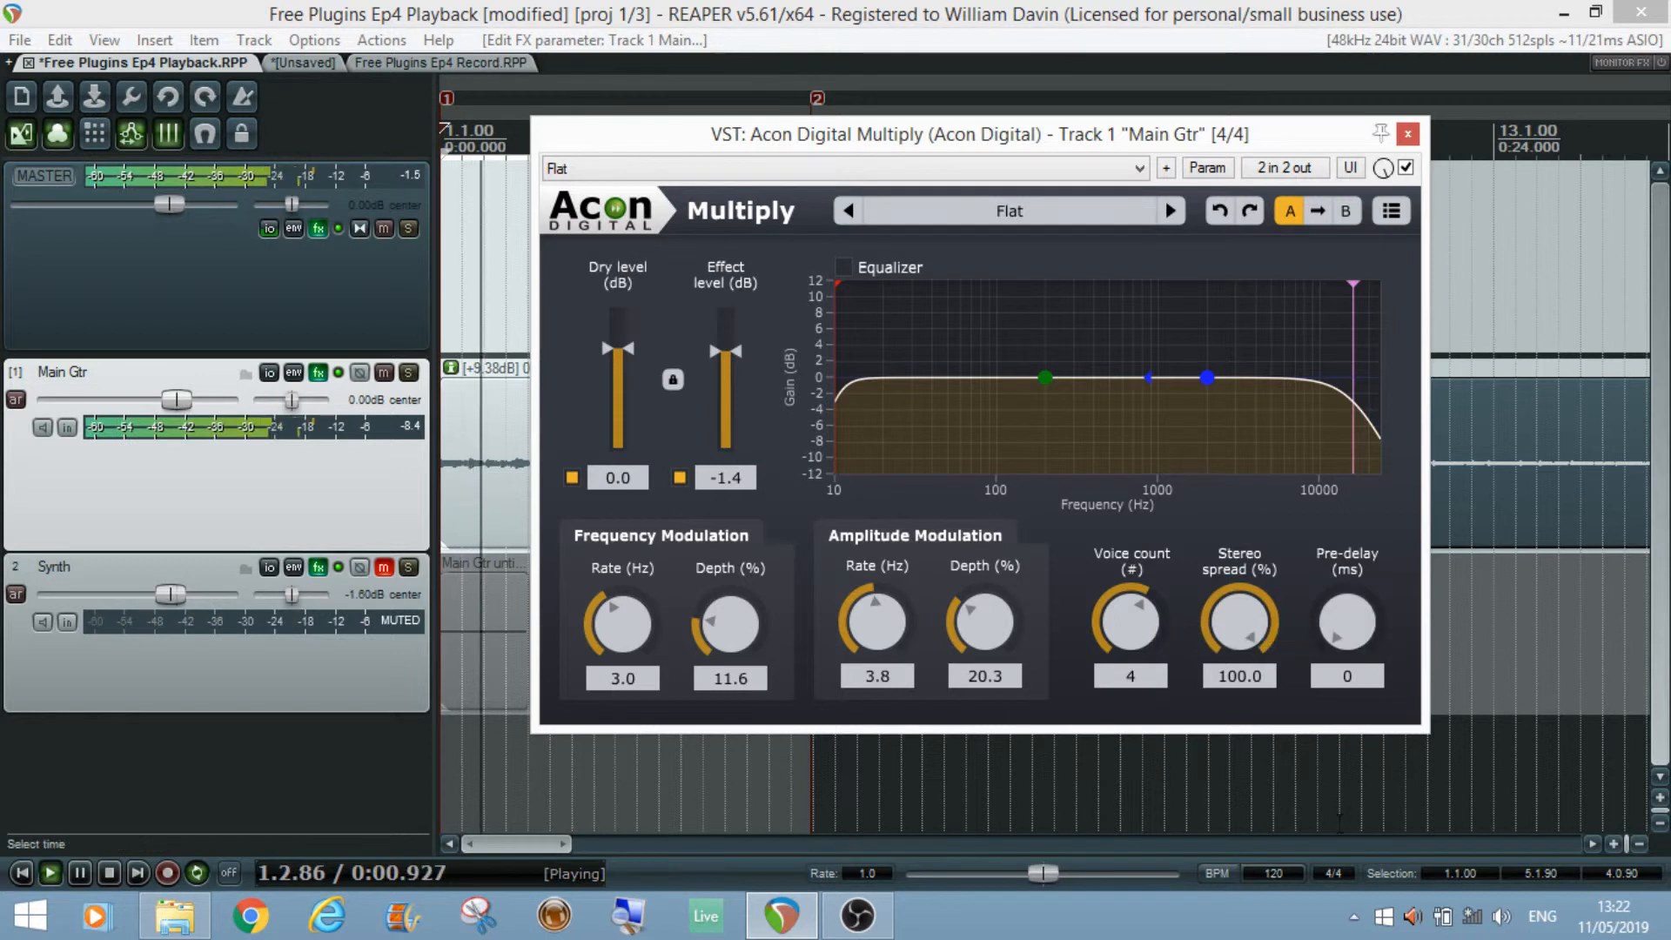
drag(1349, 625, 1342, 570)
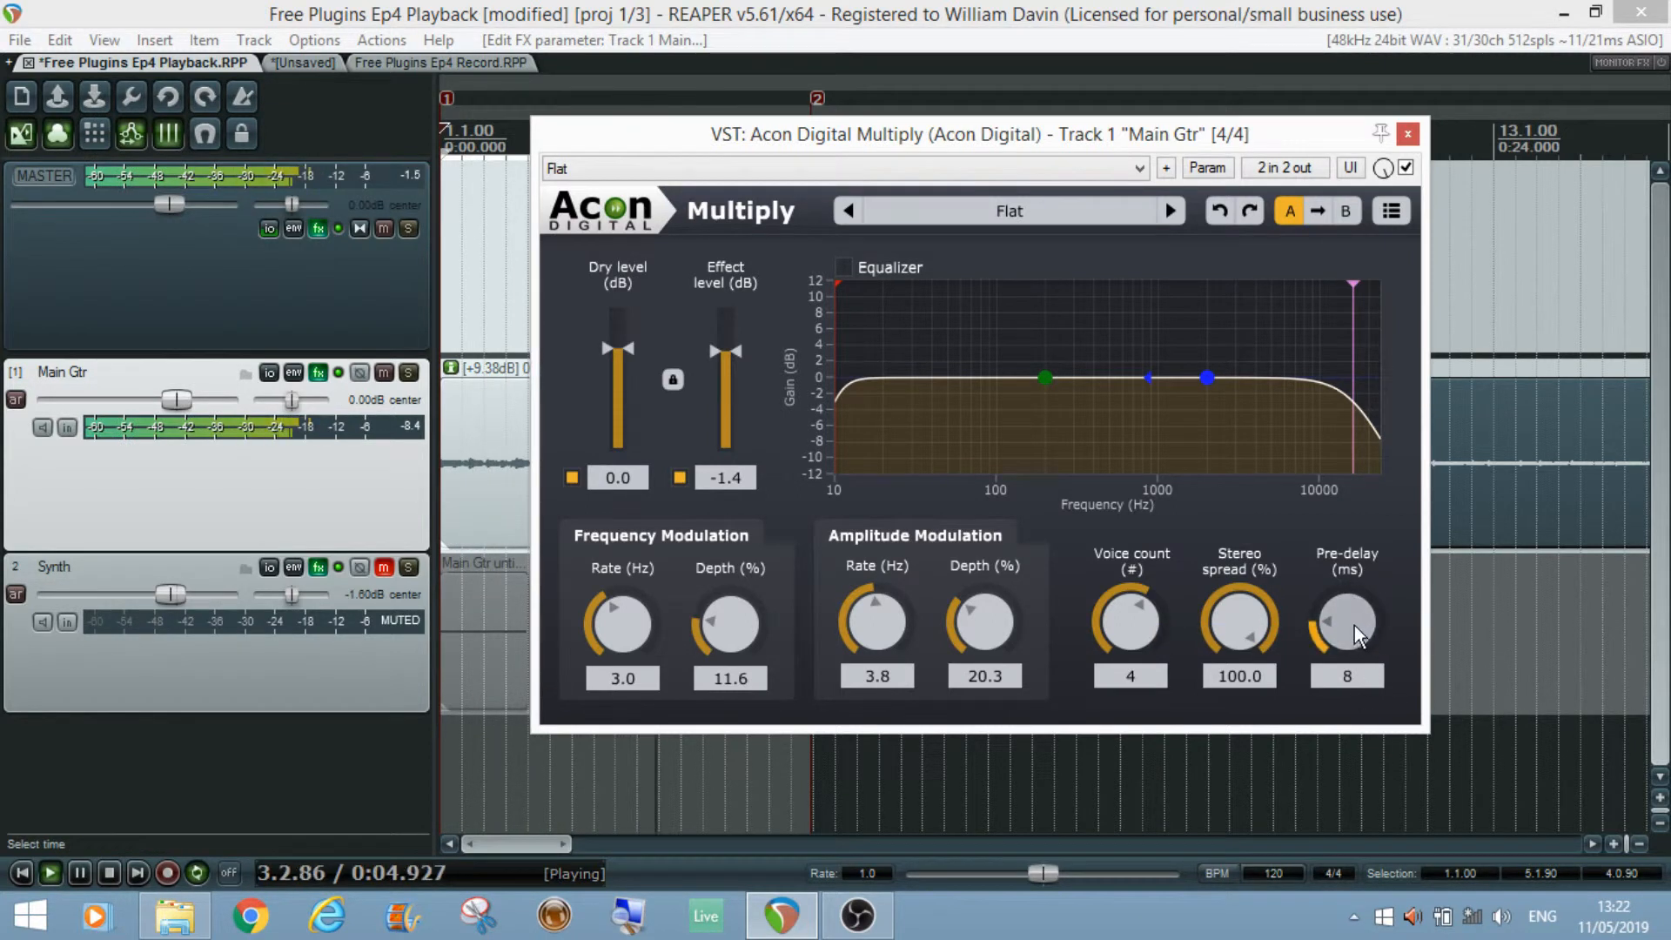
drag(1354, 627, 1354, 631)
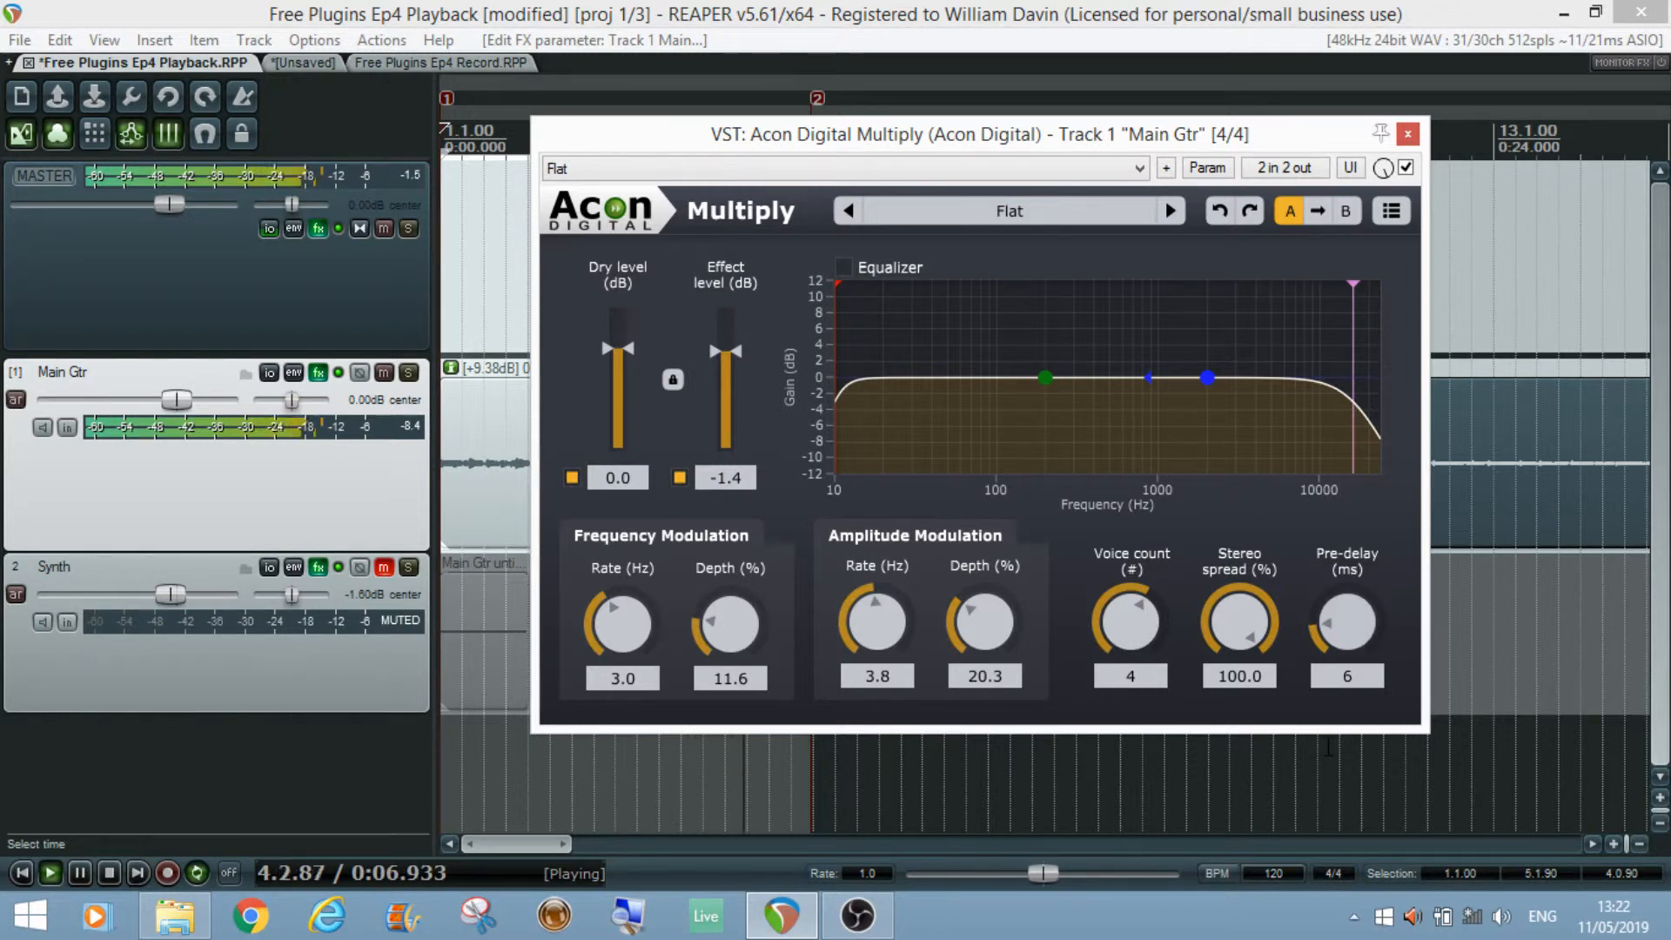
drag(1348, 629, 1342, 612)
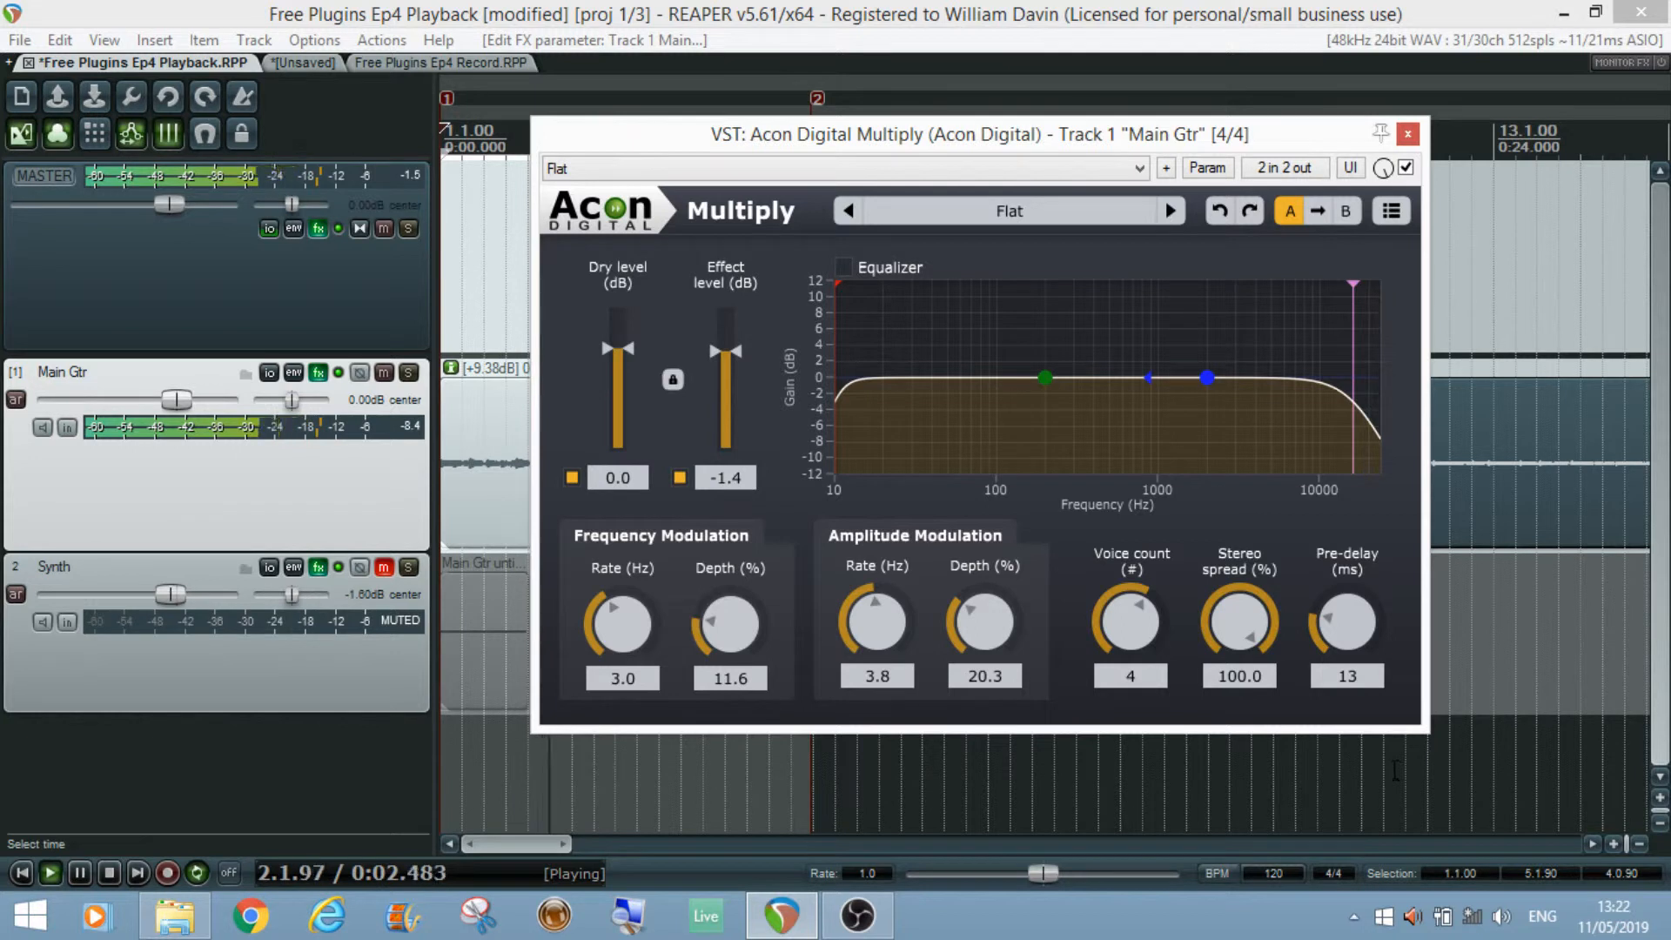
key(space)
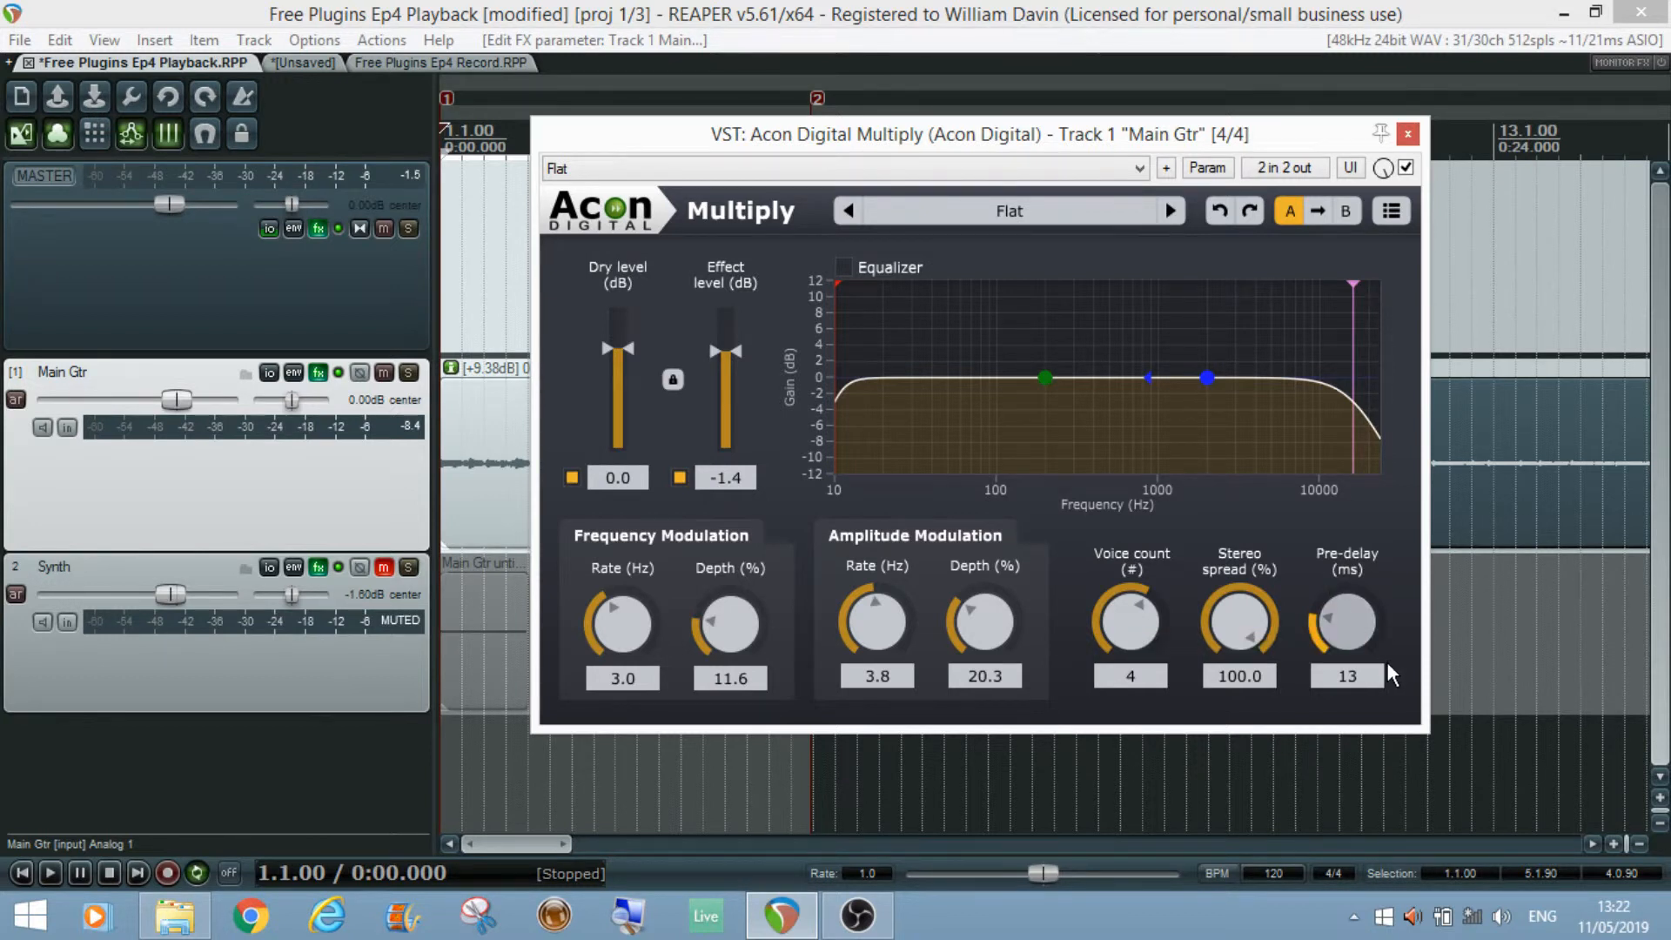
Step: Raise the pre-delay to 188 ms during playback and stop
key(space)
drag(1344, 645, 1343, 508)
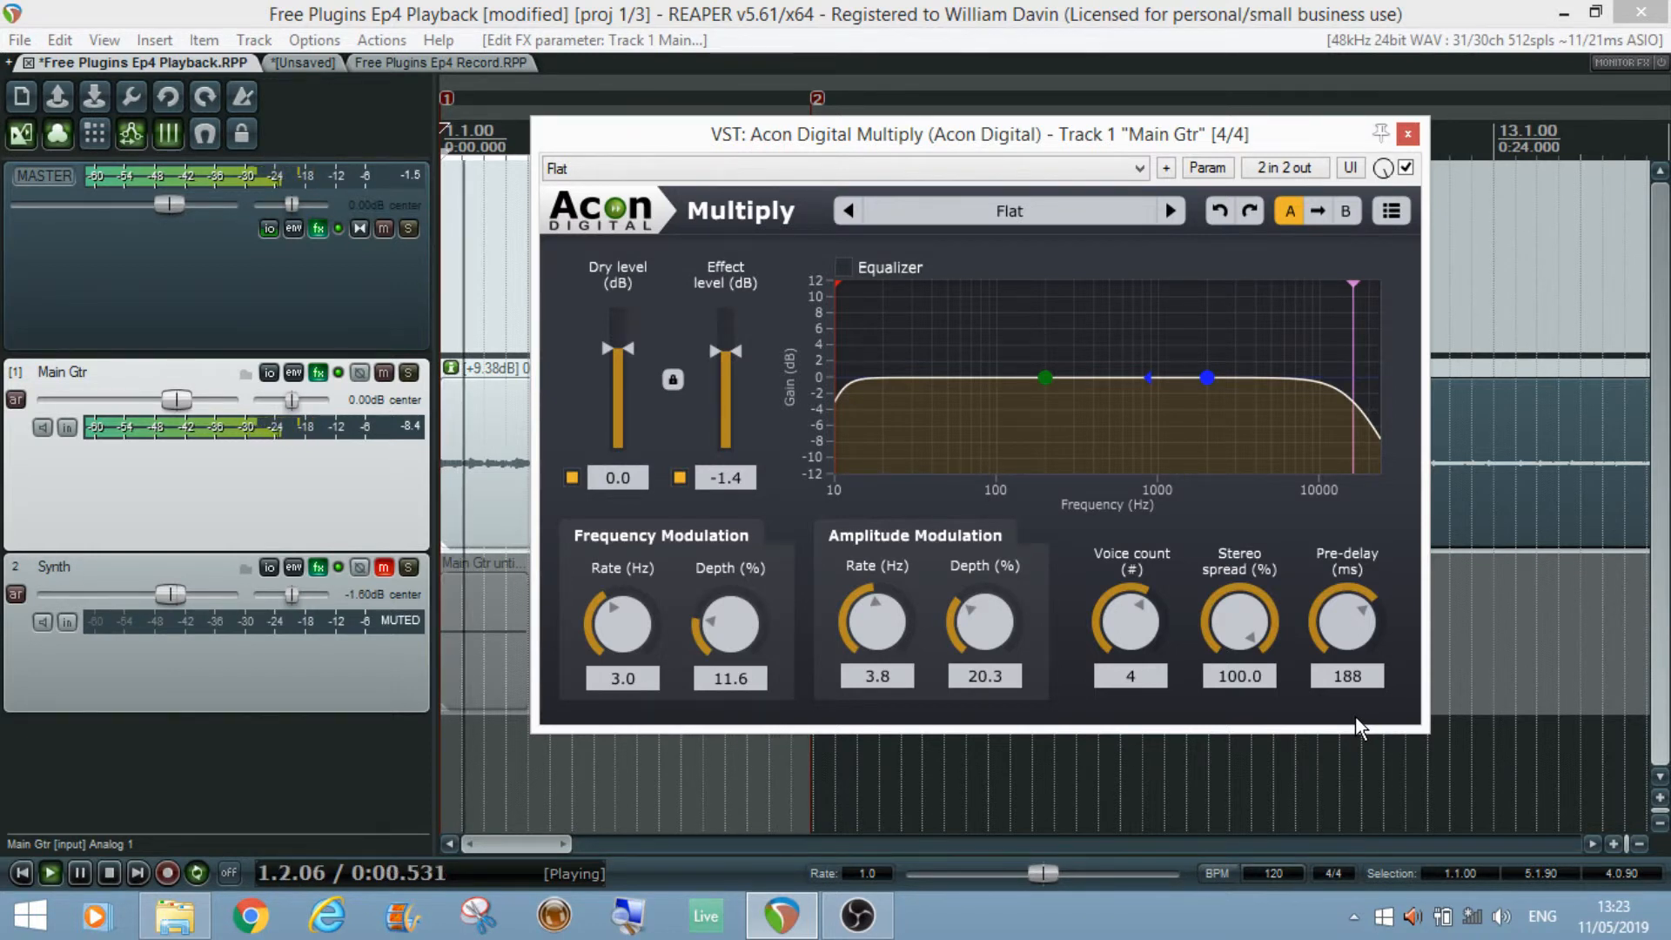
key(space)
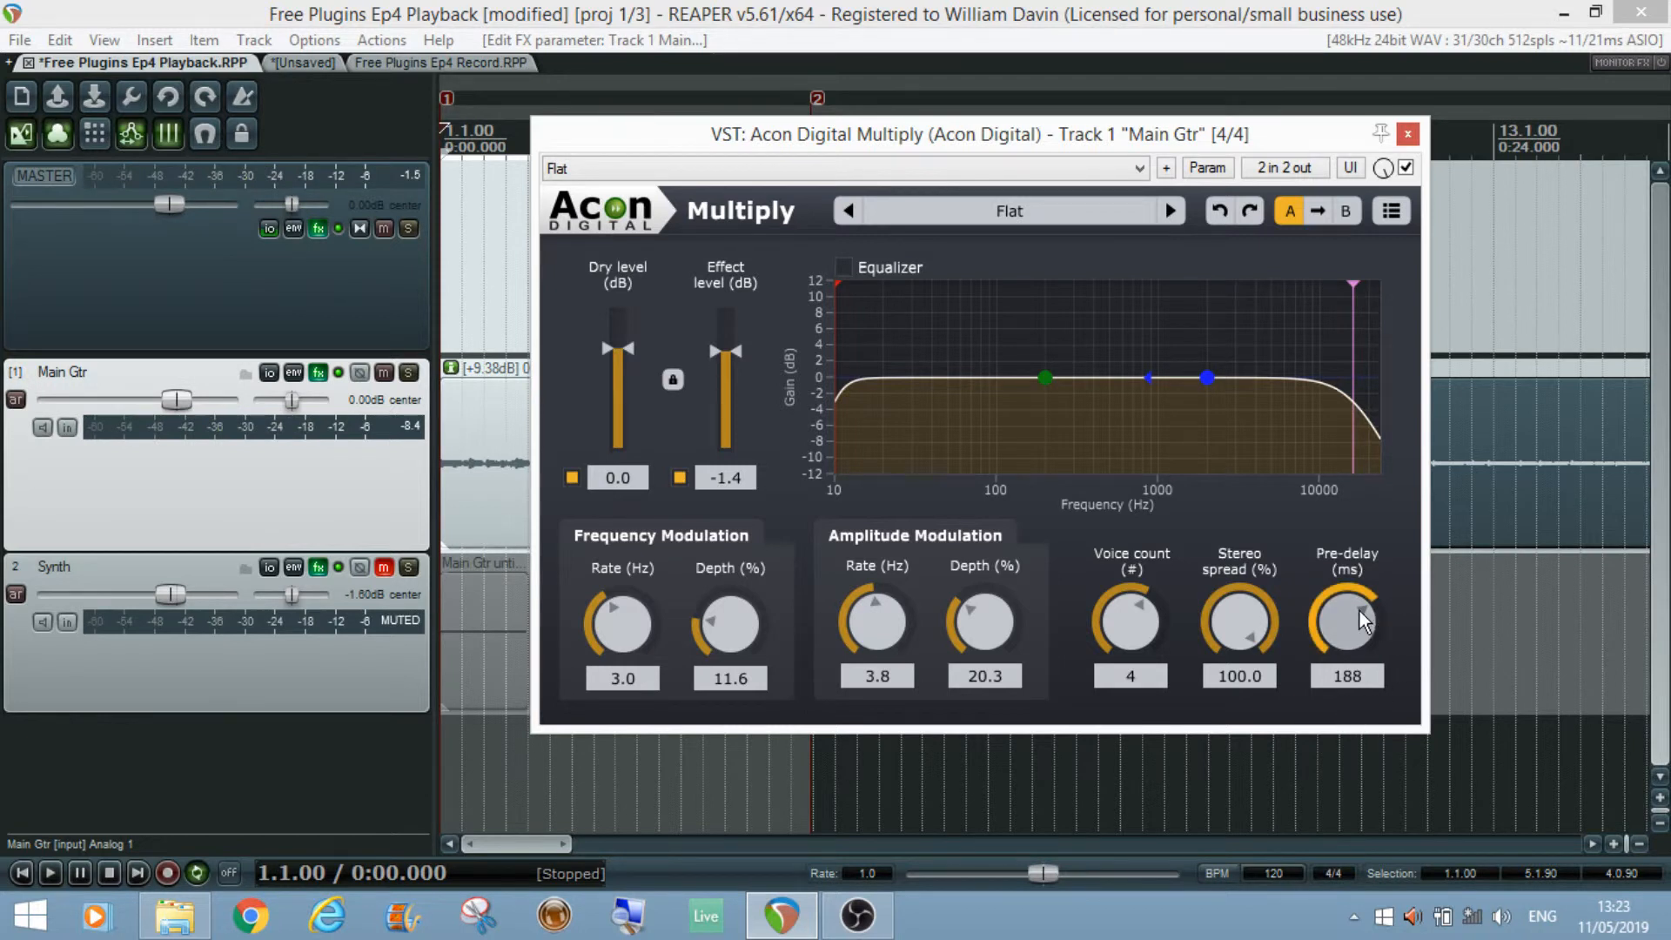
Step: Set the pre-delay back to 0 ms
drag(1356, 604, 1342, 731)
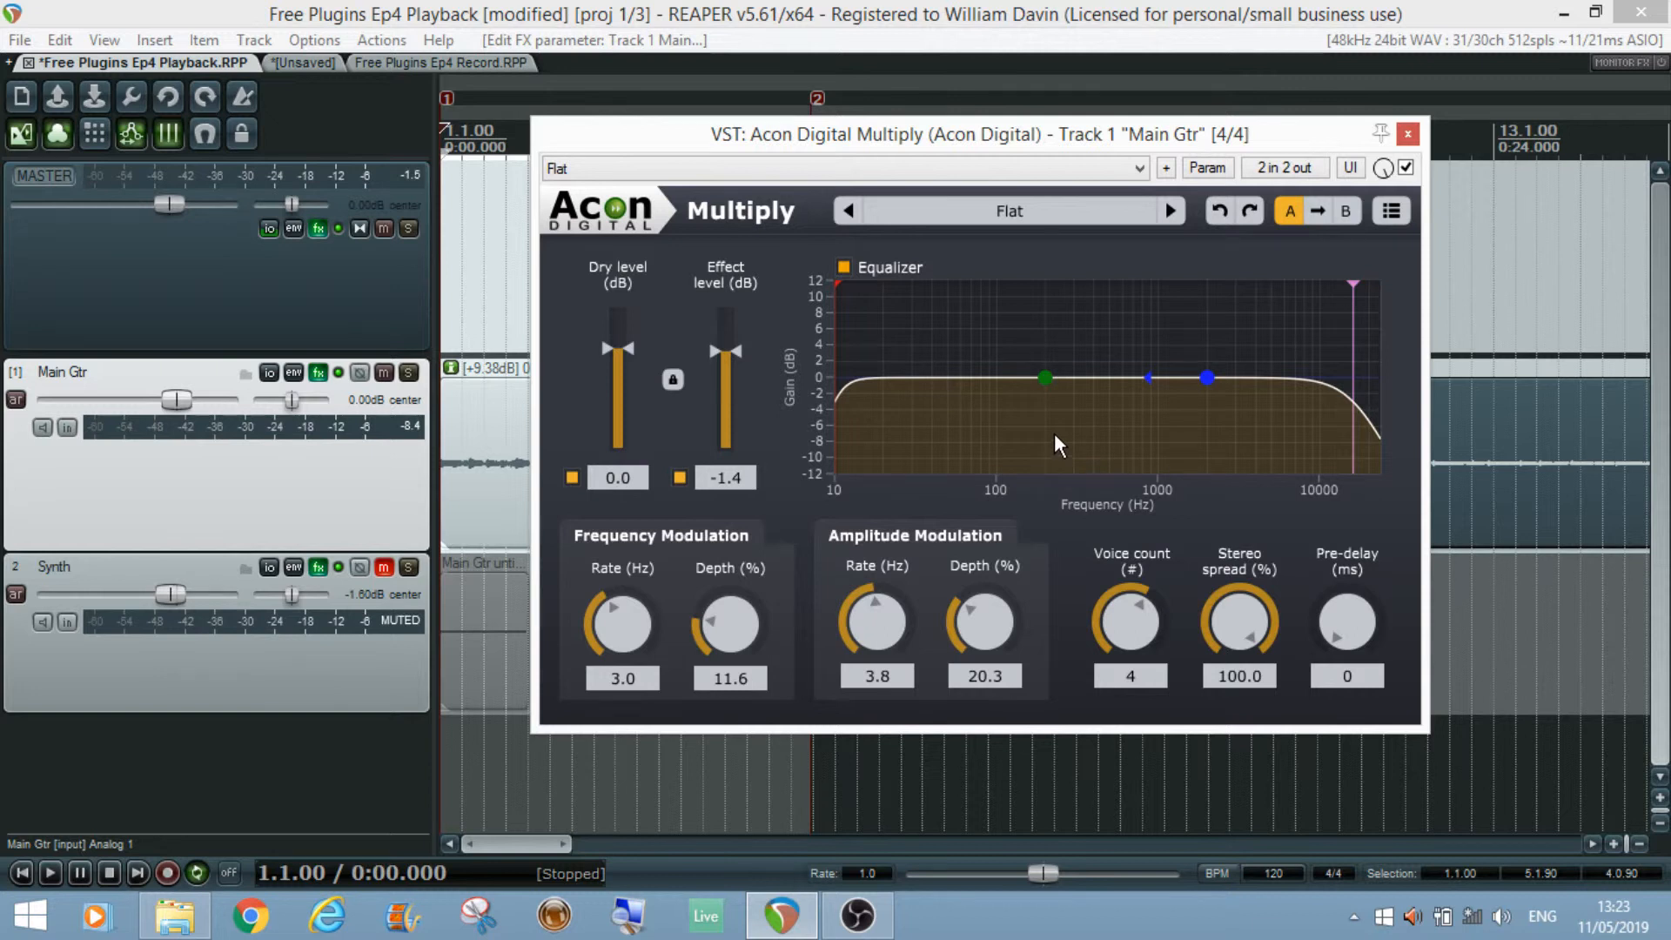
Step: During playback, boost the equalizer's low band about 5 dB, compare with the equalizer off and on, then reset the band
key(space)
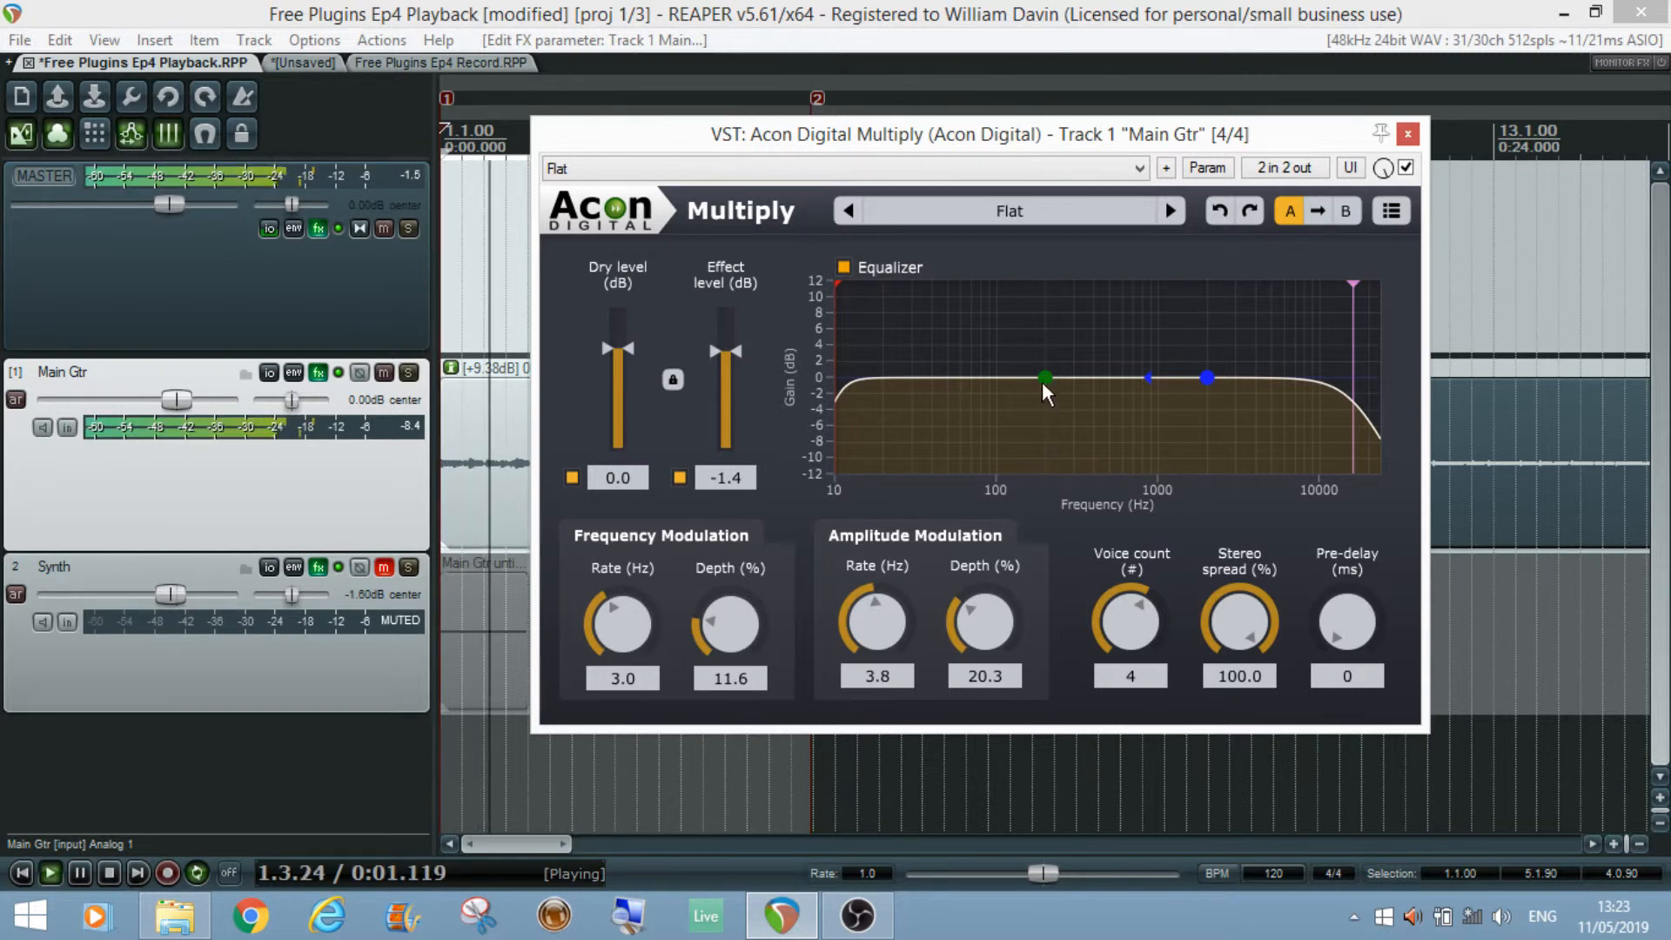
drag(1041, 378, 1078, 332)
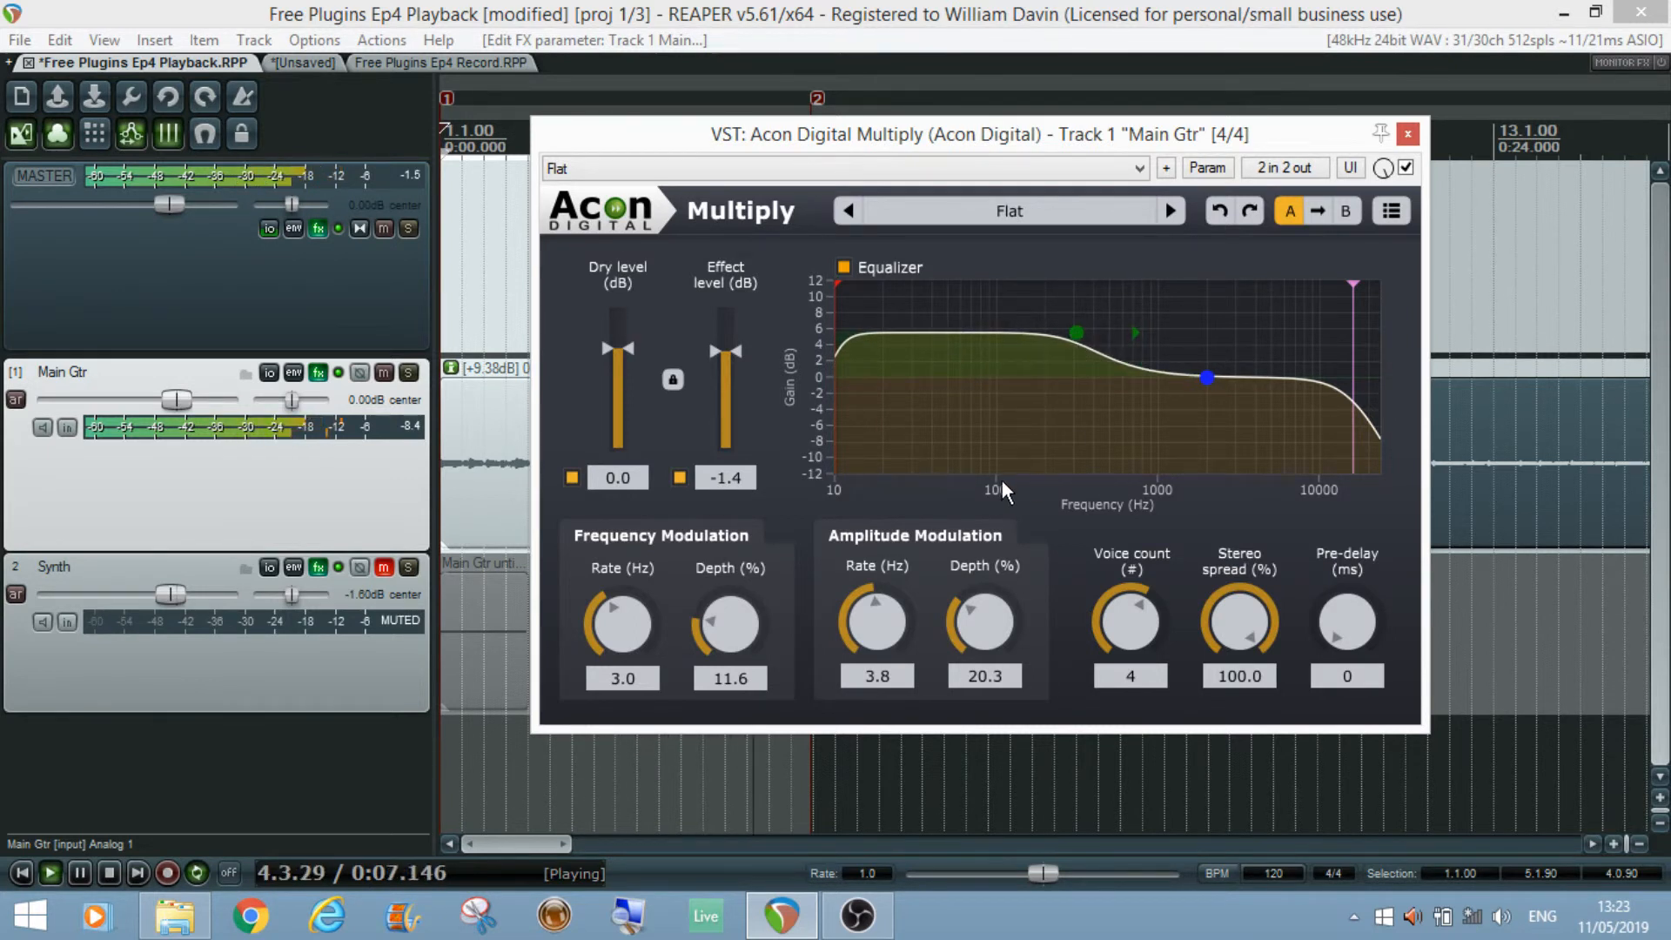
click(844, 267)
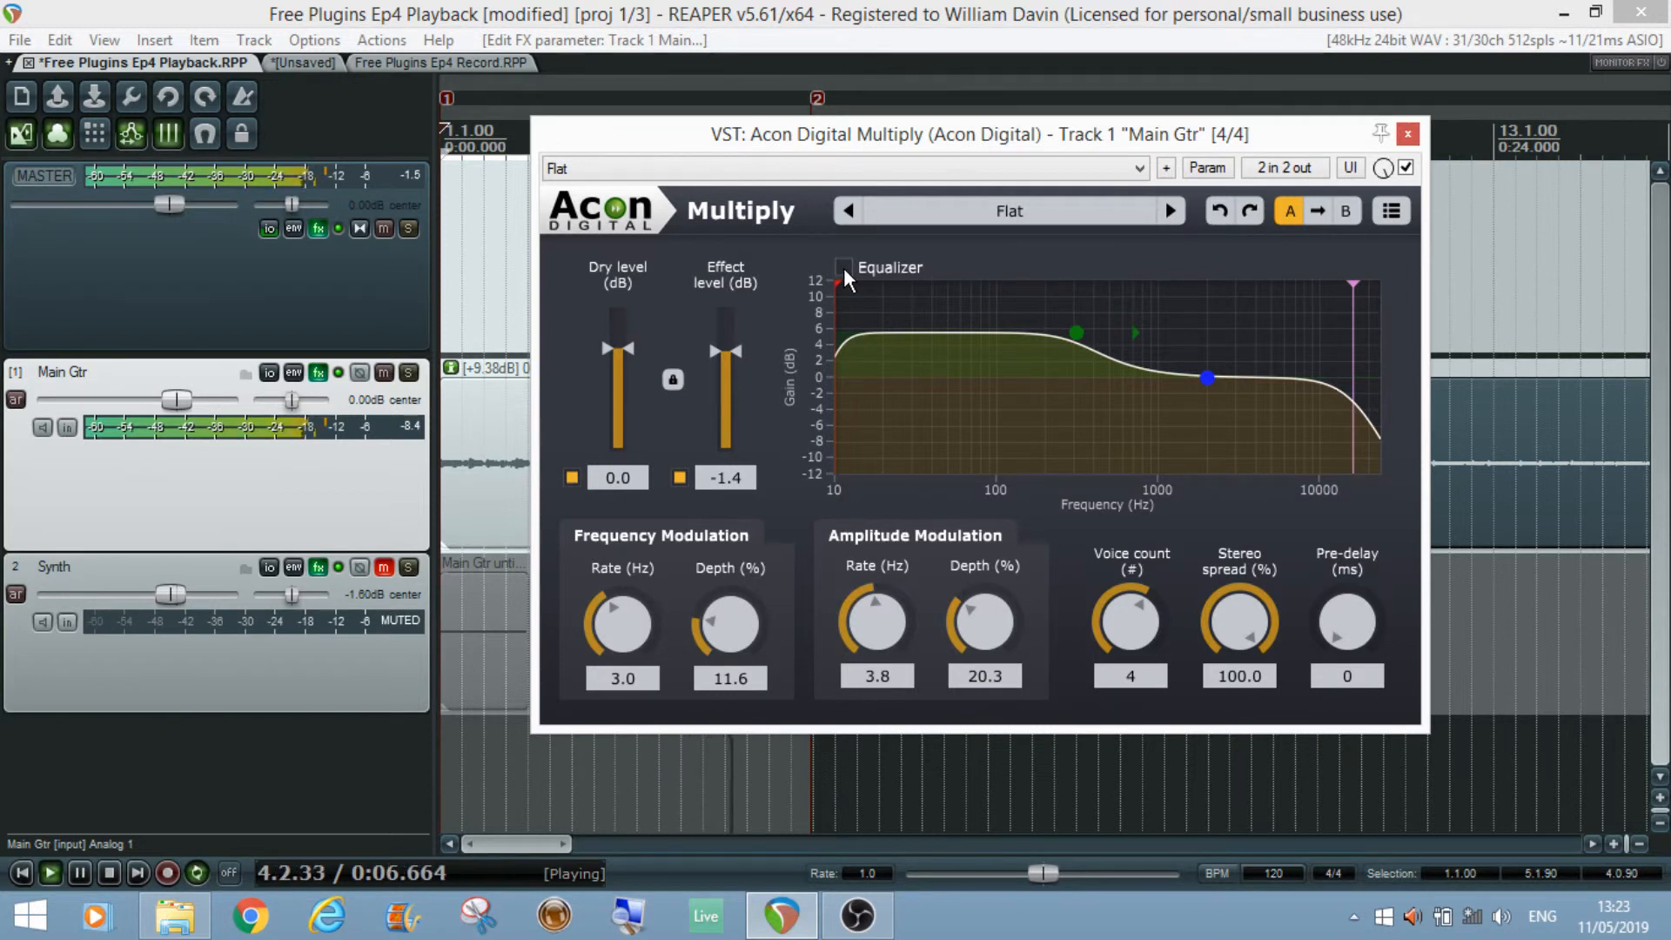
click(845, 268)
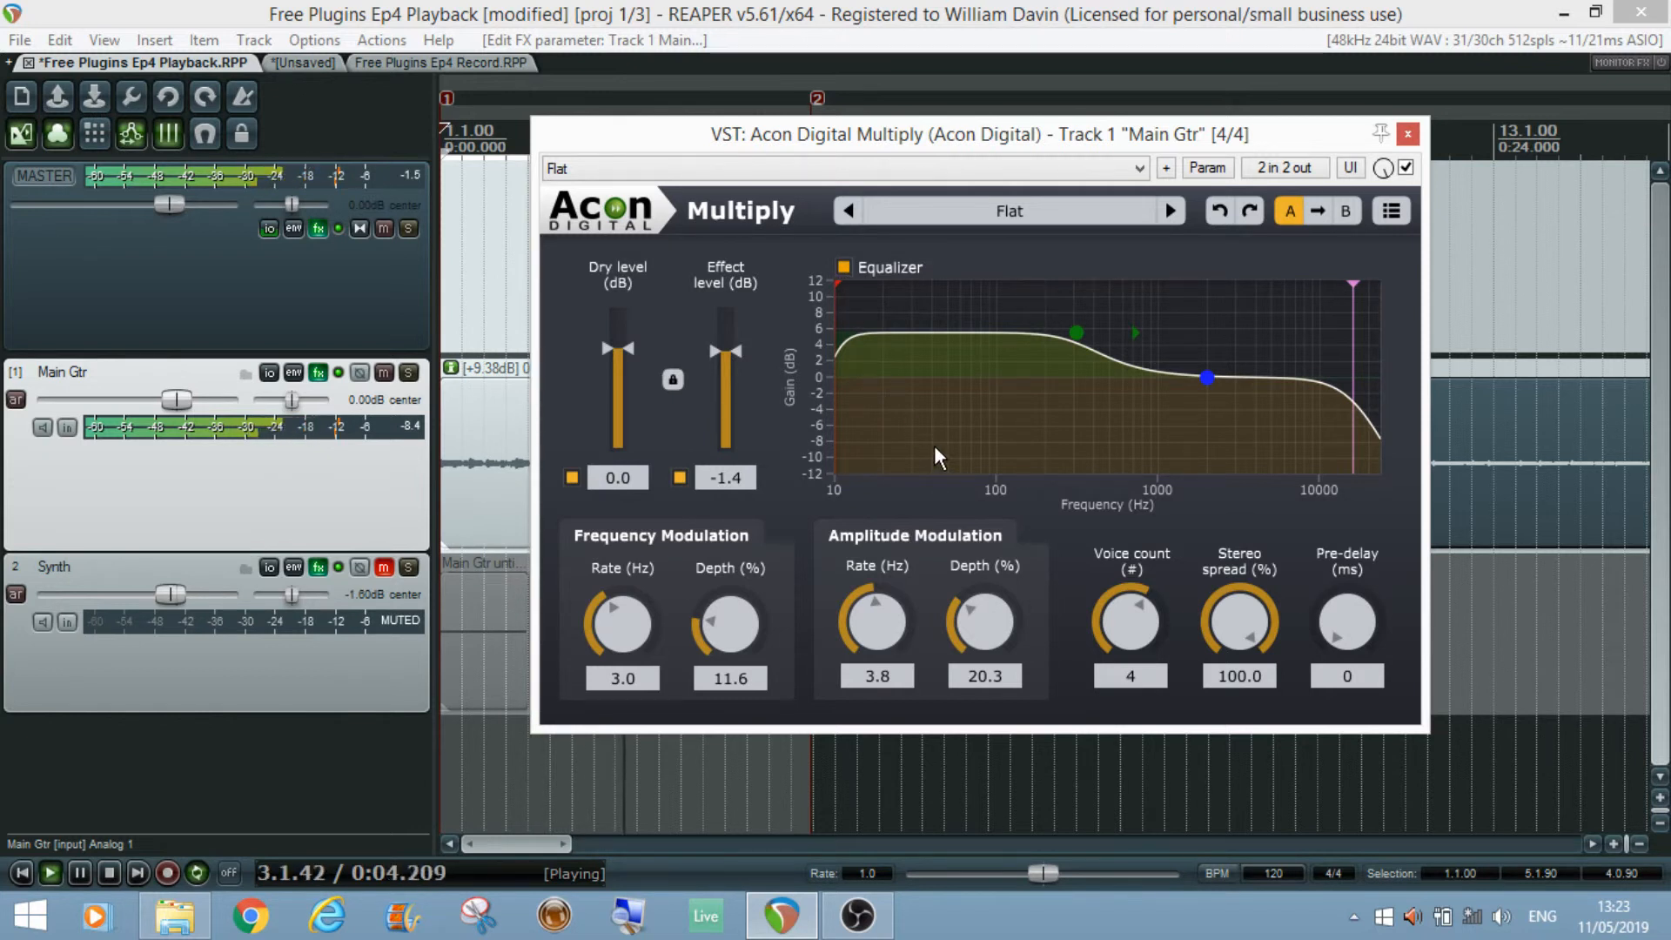
key(space)
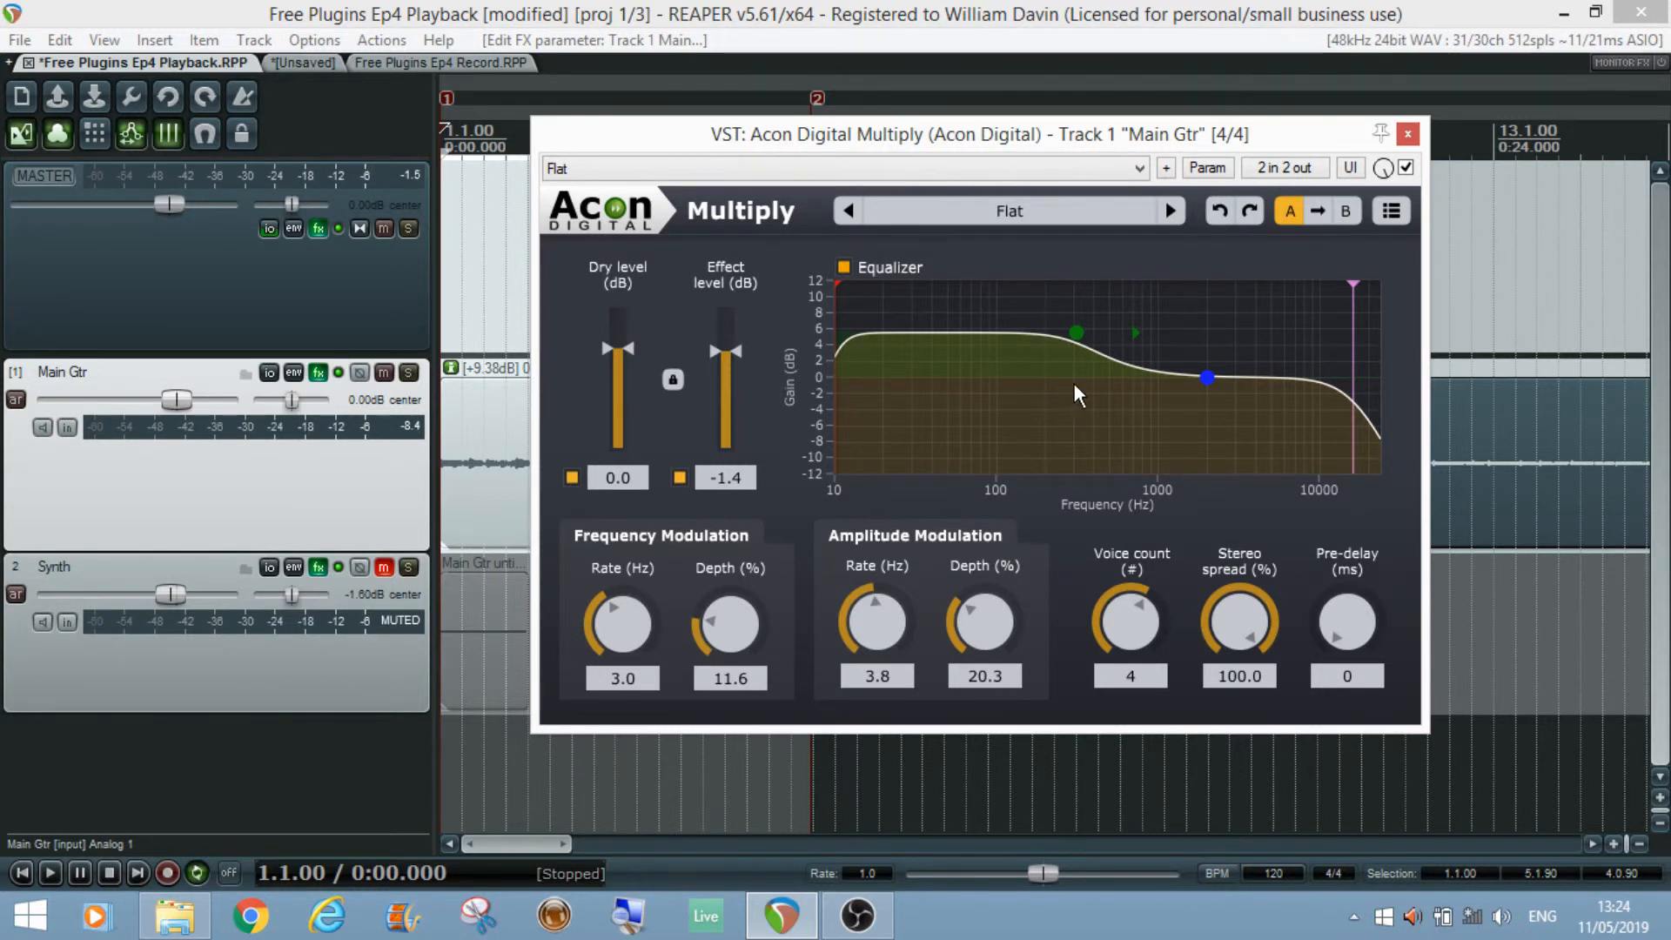
double_click(1074, 334)
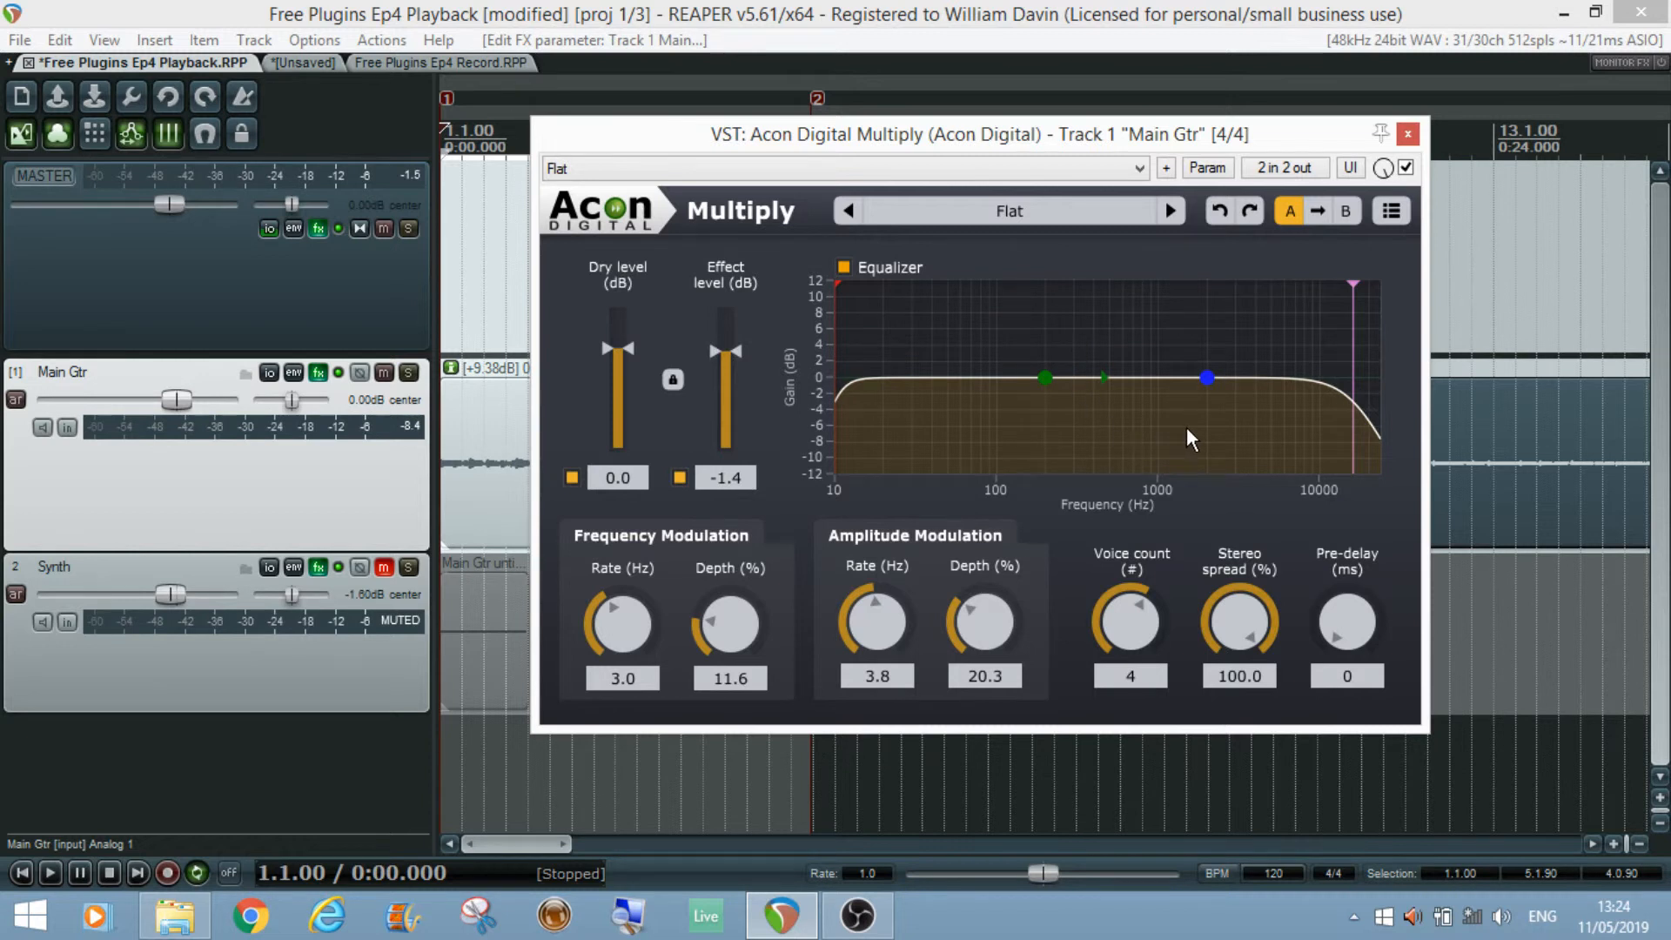
Step: During playback, boost the equalizer around 600 Hz by about 6 dB, compare it off and on, then stop and switch the equalizer off
key(space)
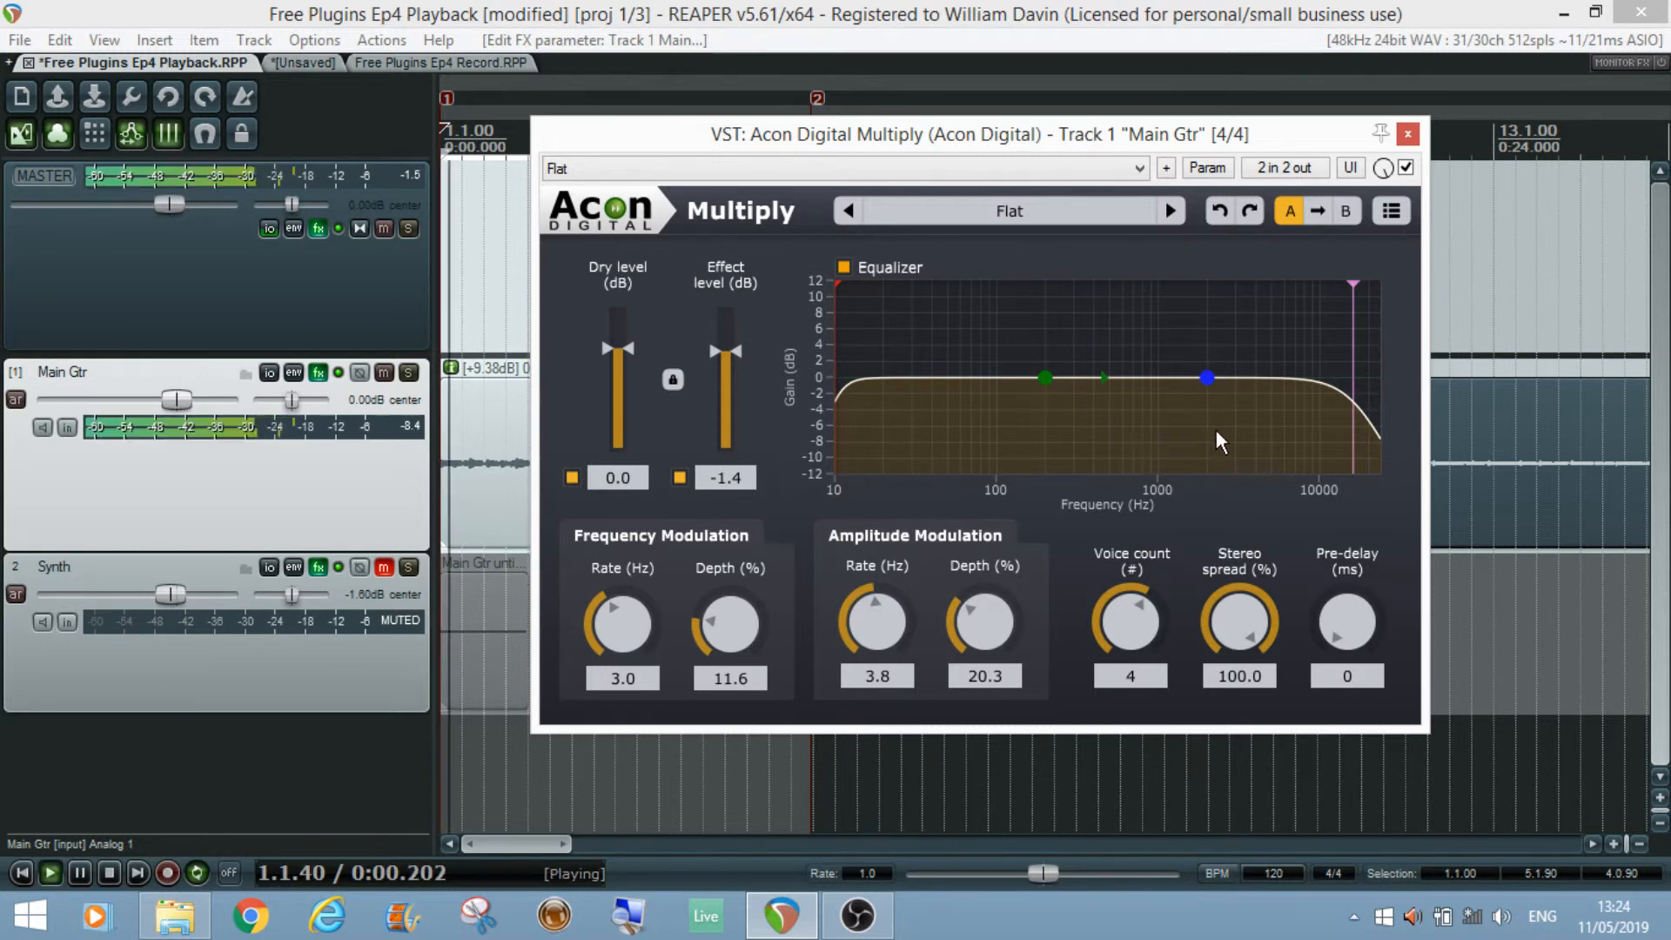
drag(1207, 378, 1119, 332)
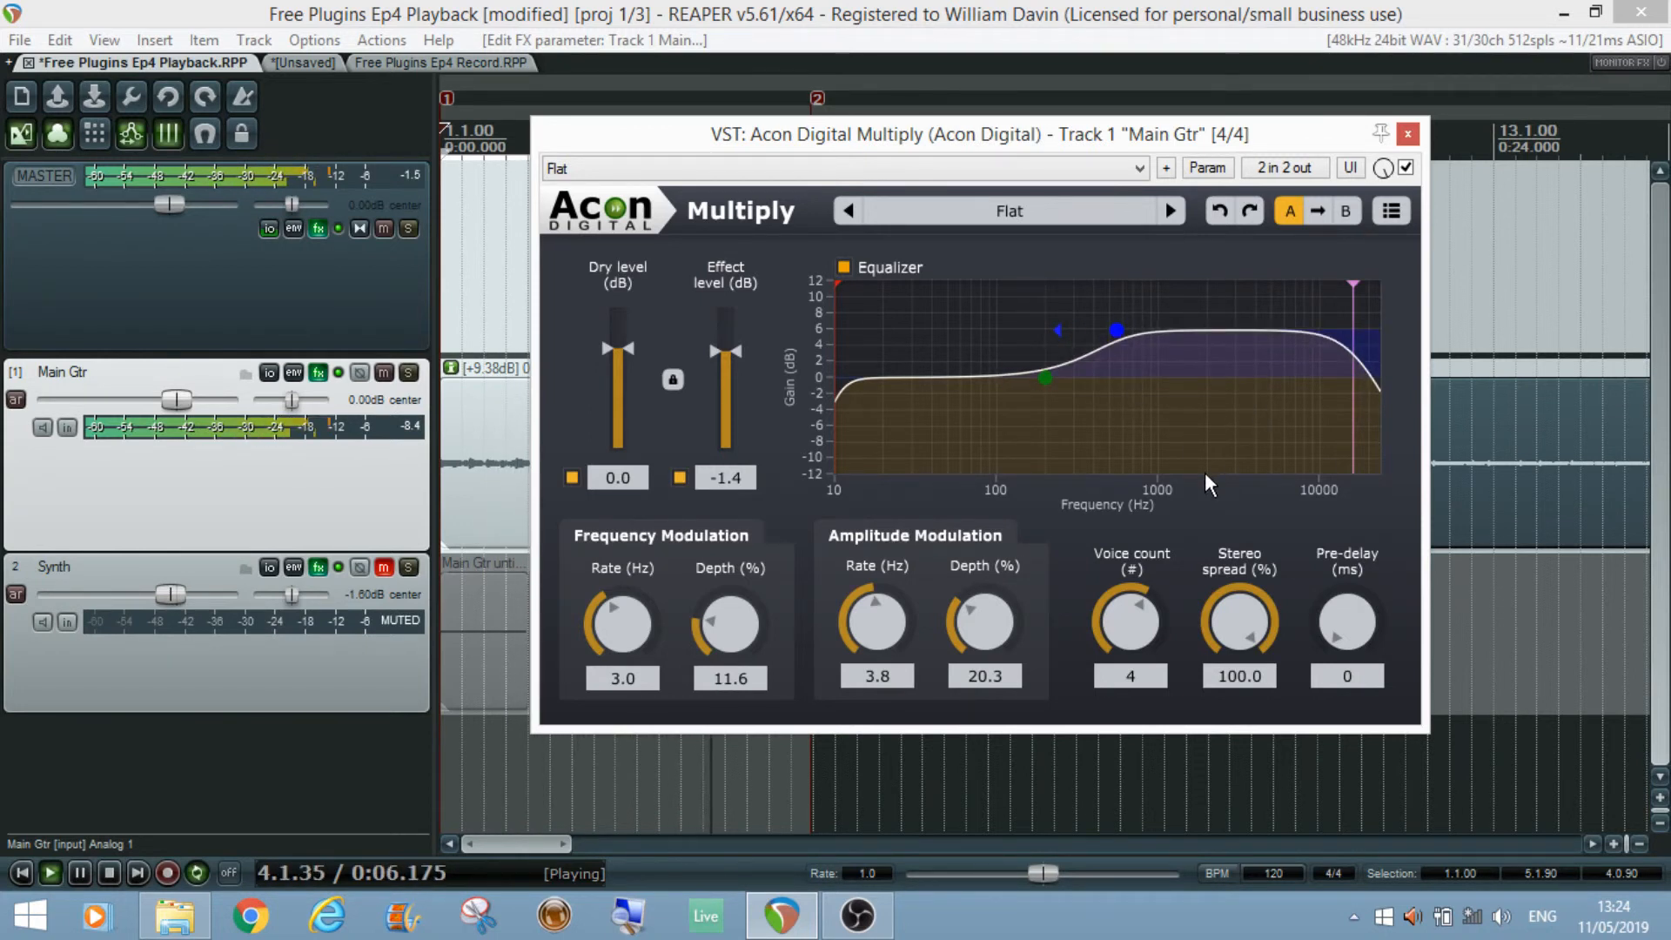
click(845, 270)
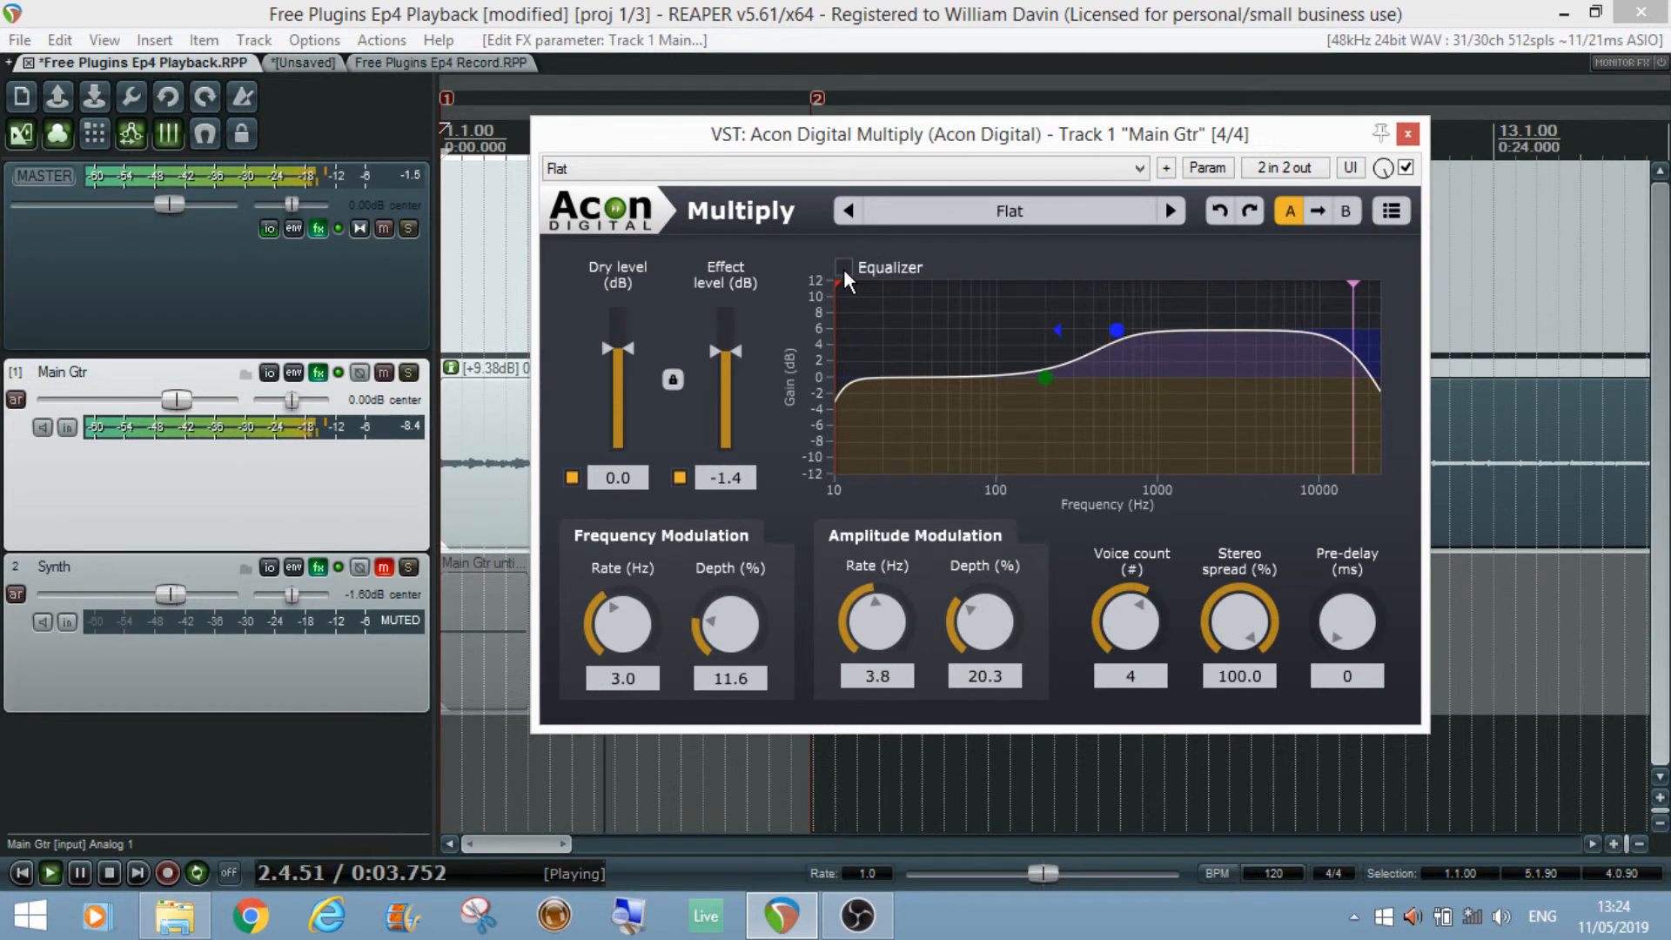
click(844, 270)
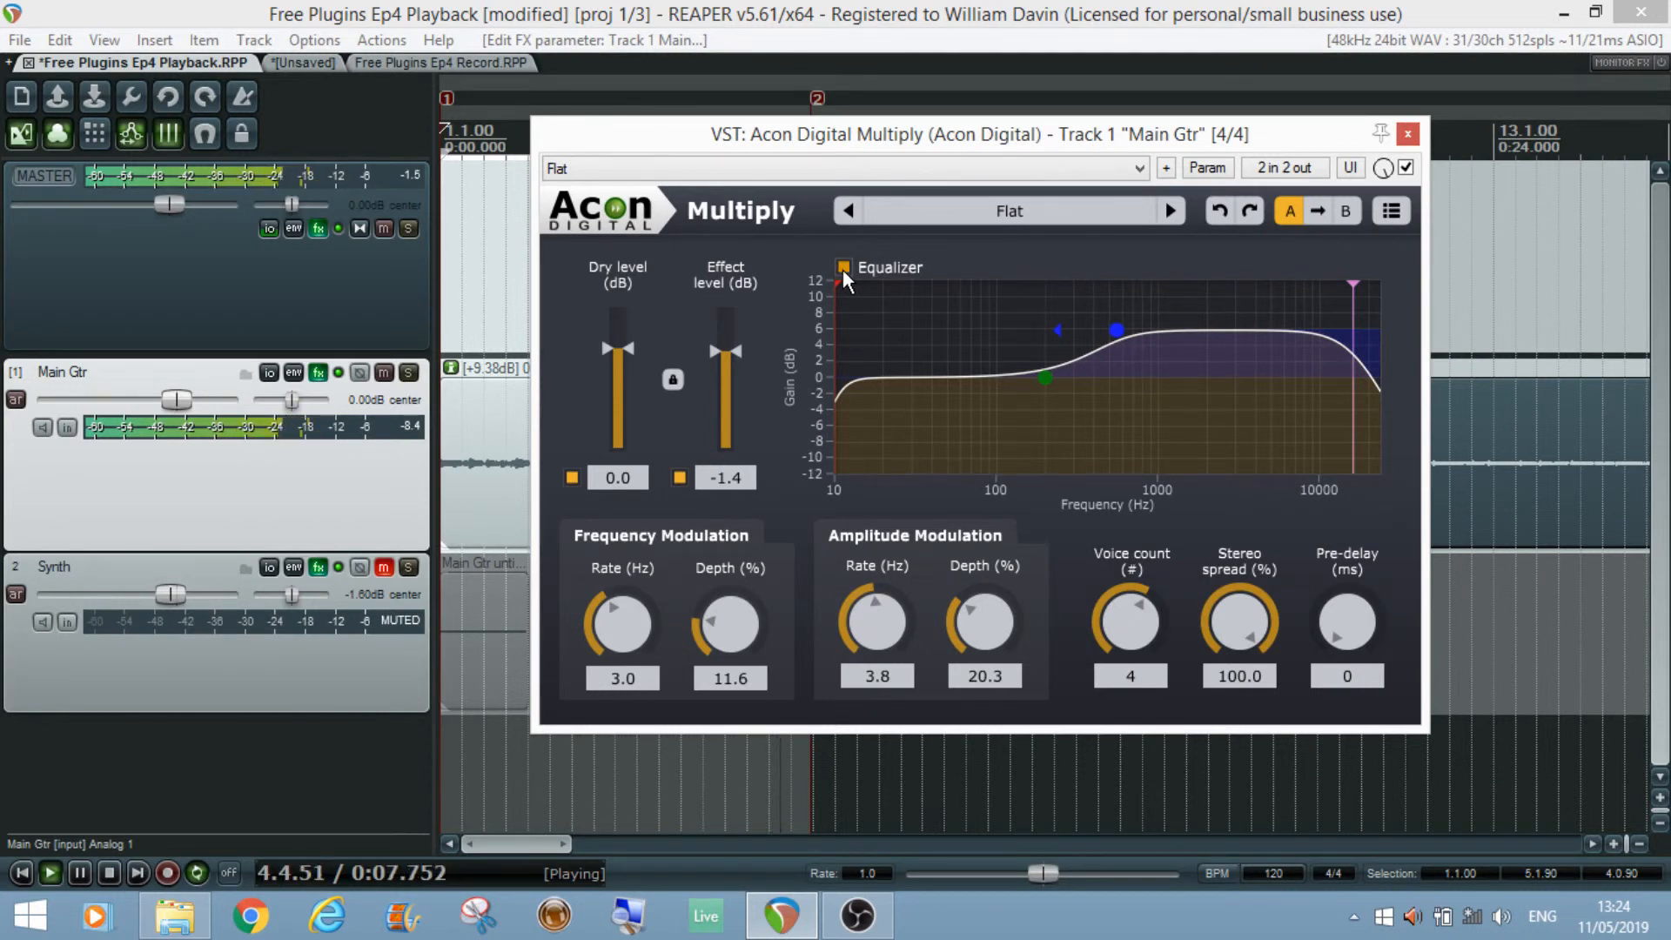
key(space)
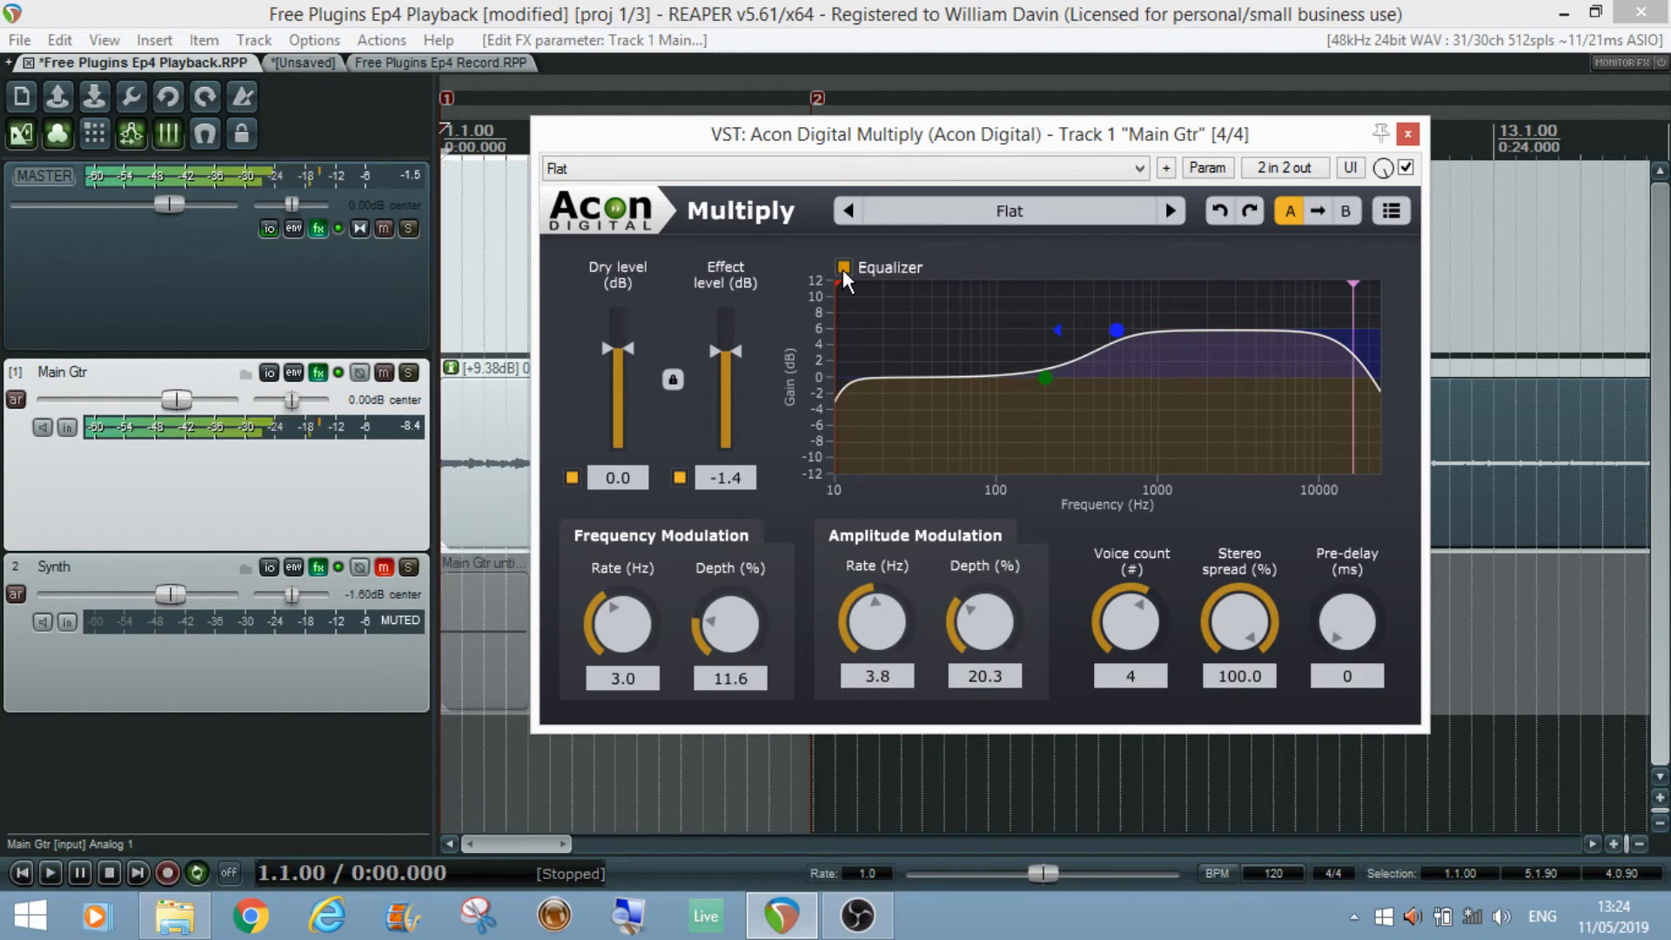
click(844, 268)
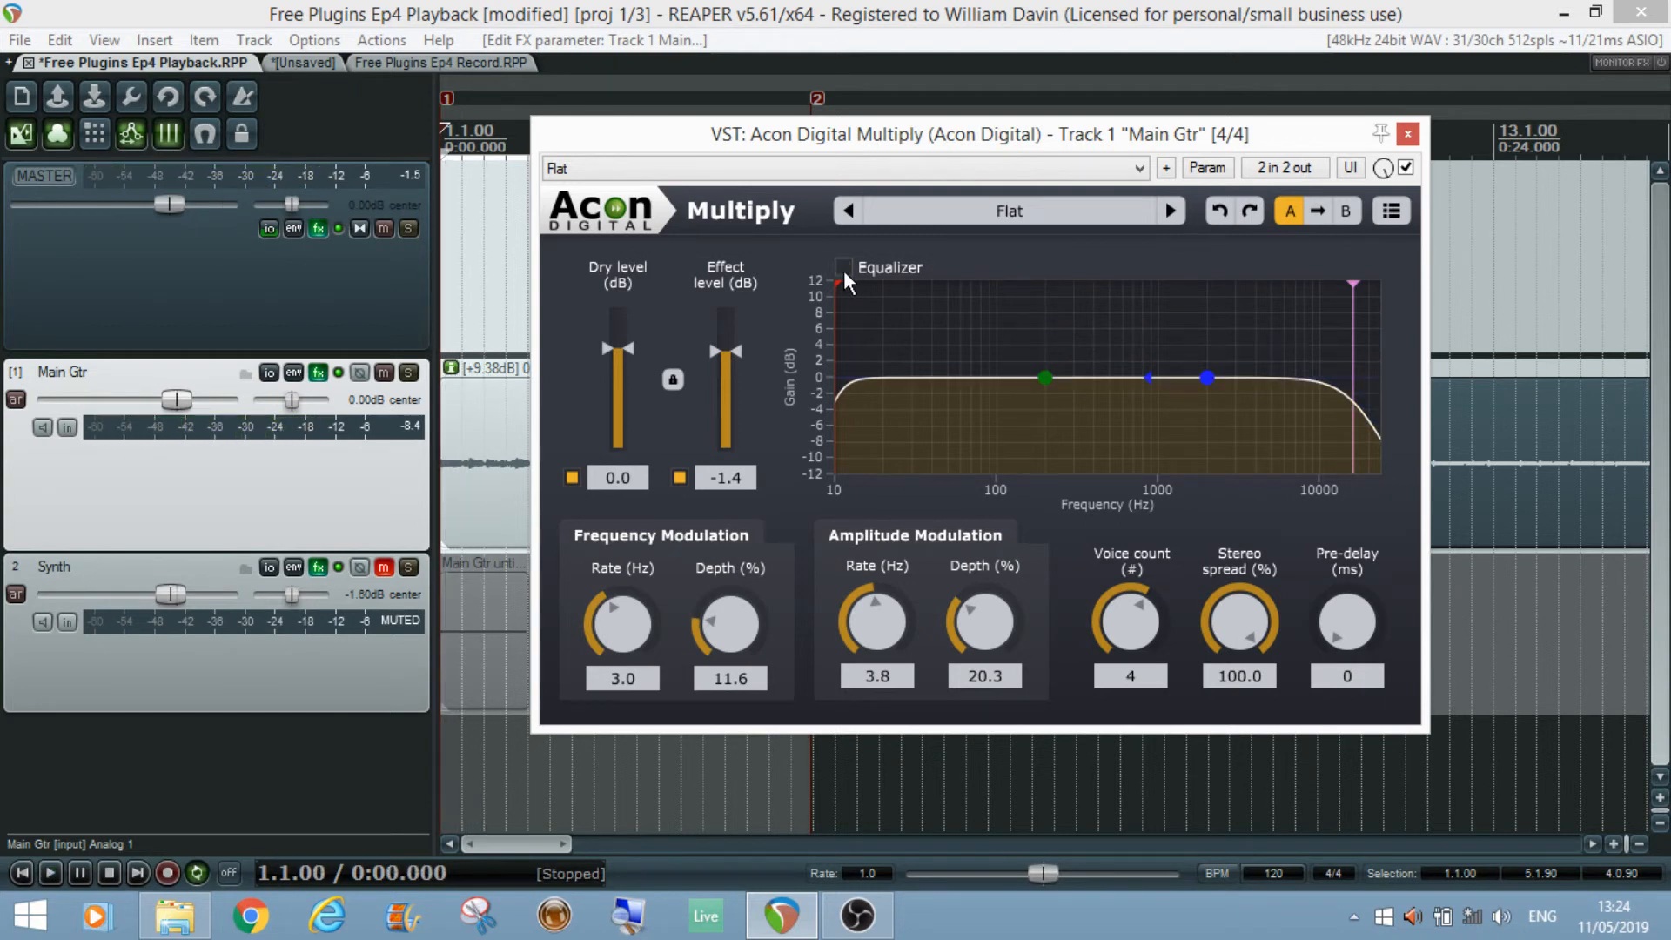